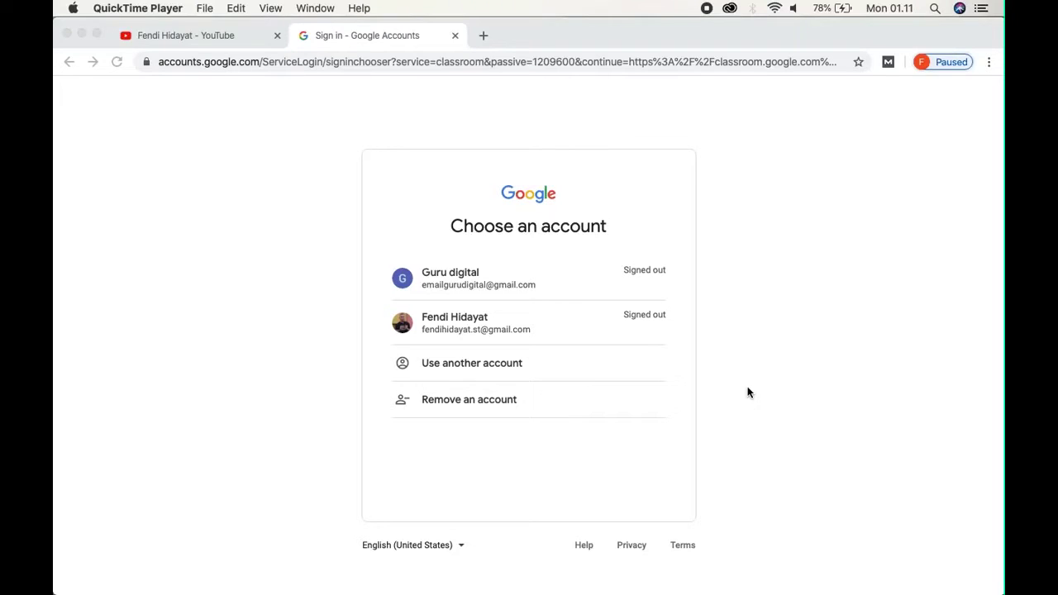
Step: Go to classroom.google.com to reach the Google account chooser
left_click(548, 60)
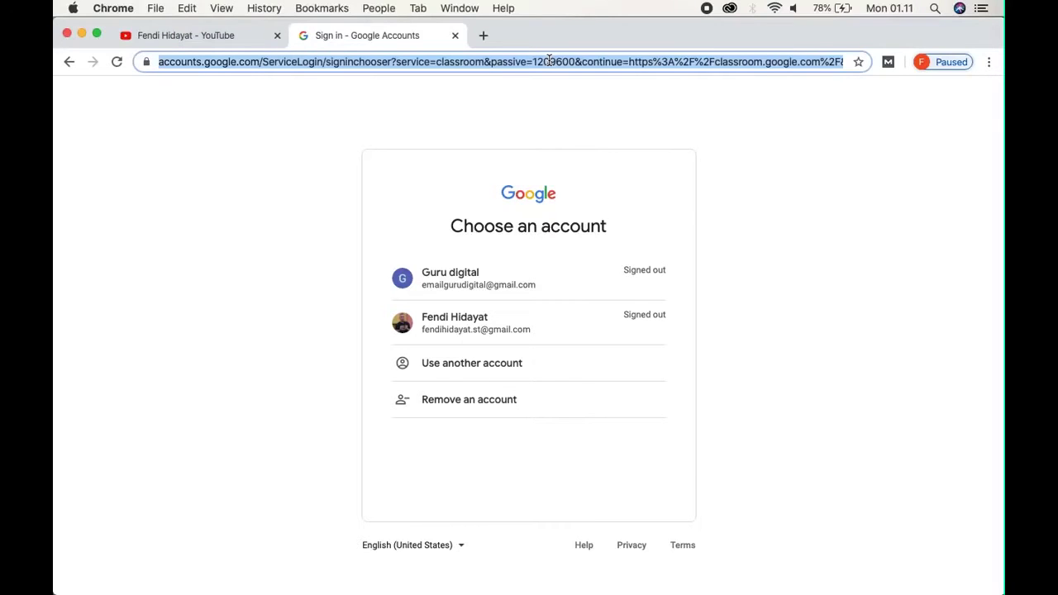
type("cl")
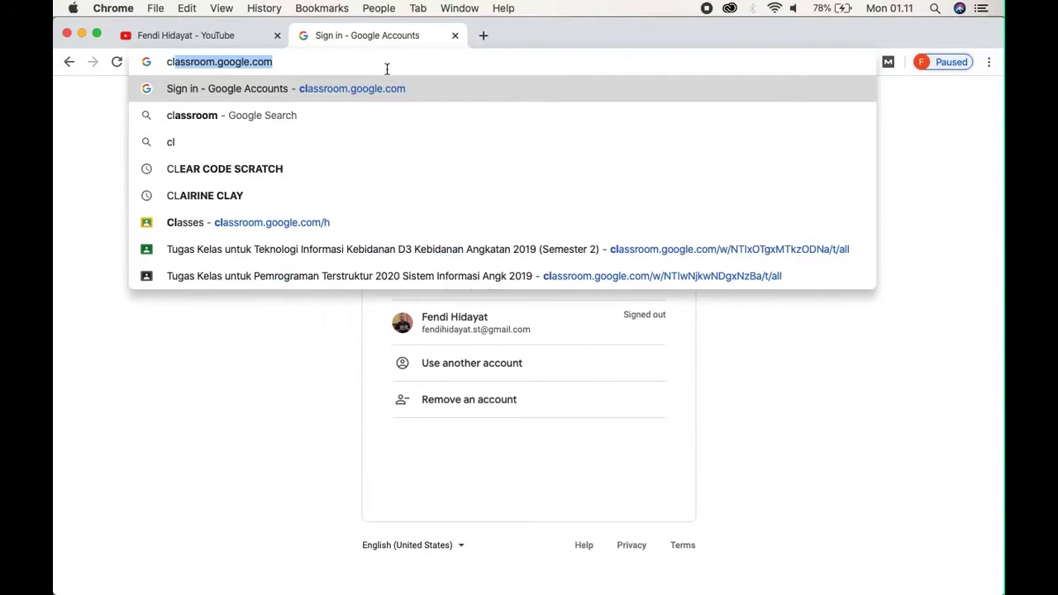
key("Right")
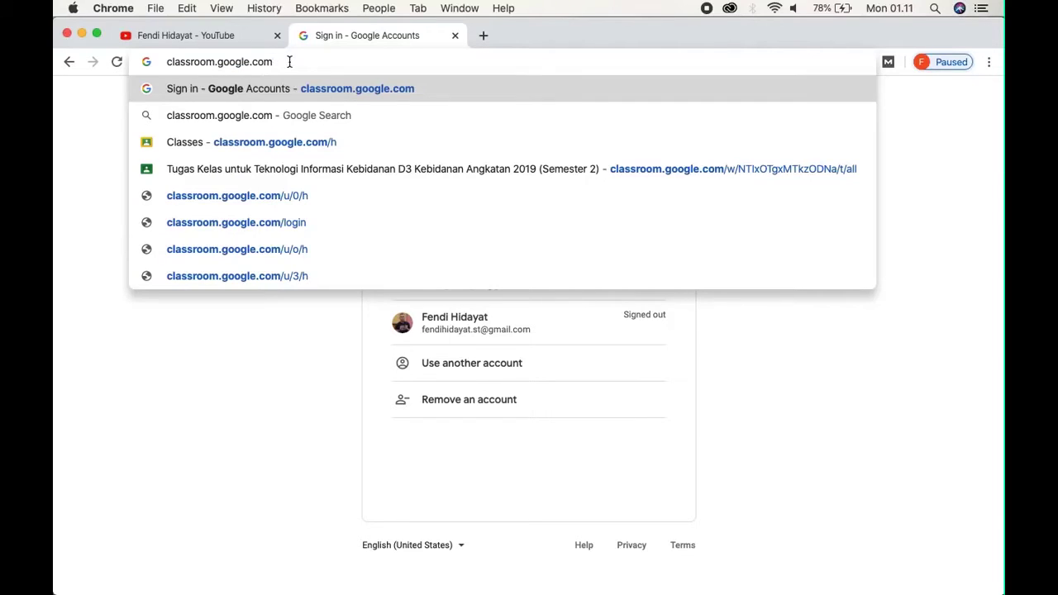
key("Return")
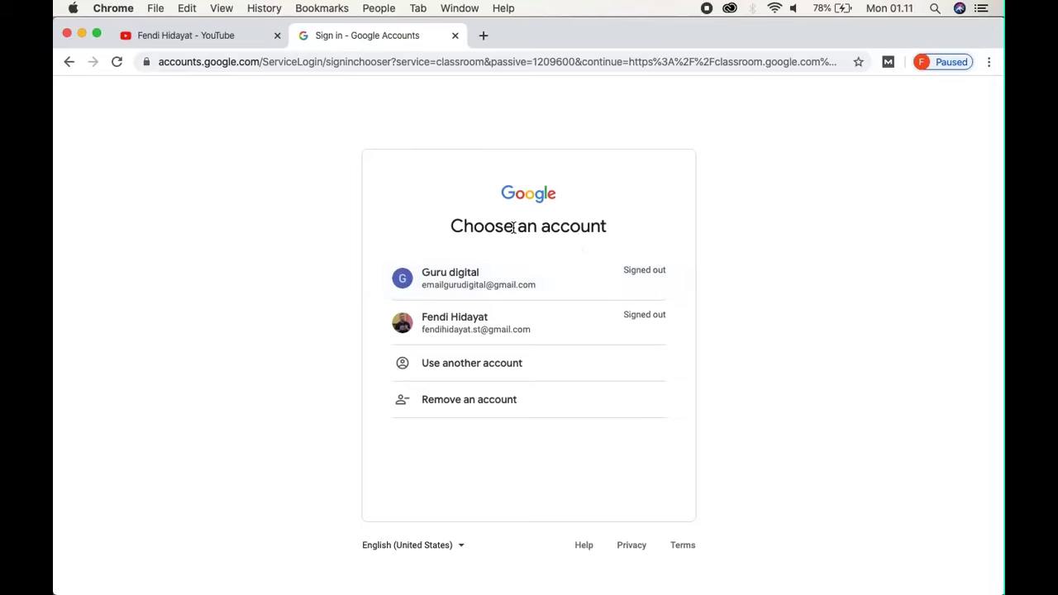
Step: Sign in to Google Classroom with the first listed account by entering the account password
left_click(468, 281)
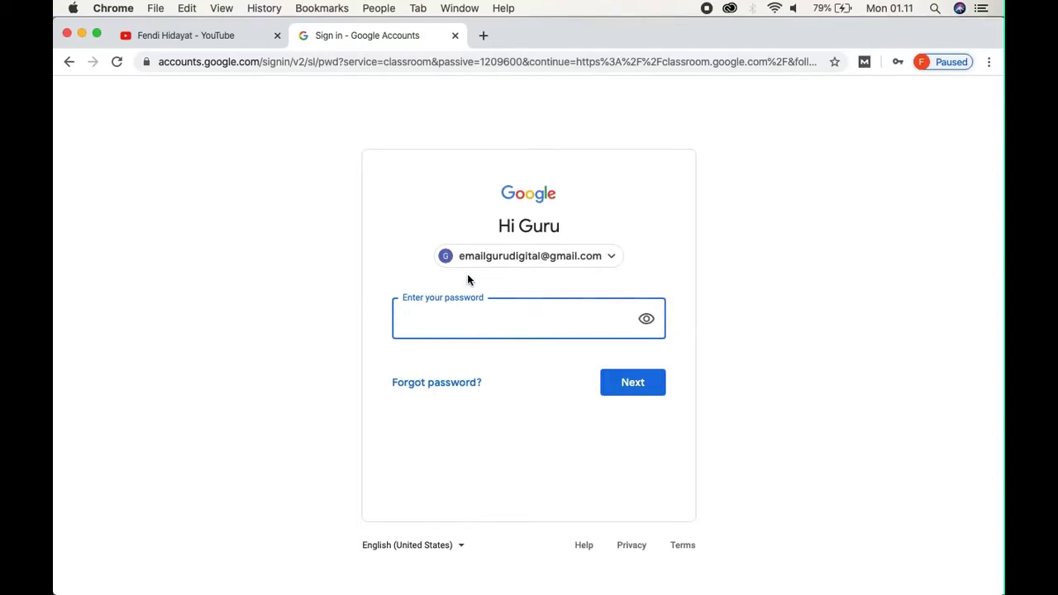
type("•••••••••")
key("Return")
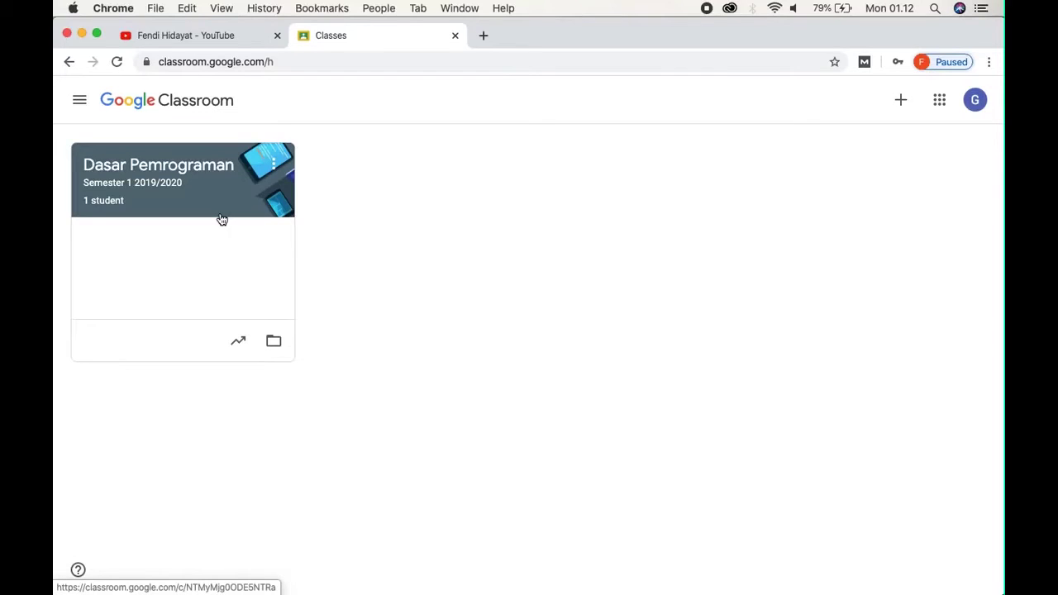
Step: Open the Classwork page of the Dasar Pemrograman class, dismissing the announcements tip
left_click(211, 167)
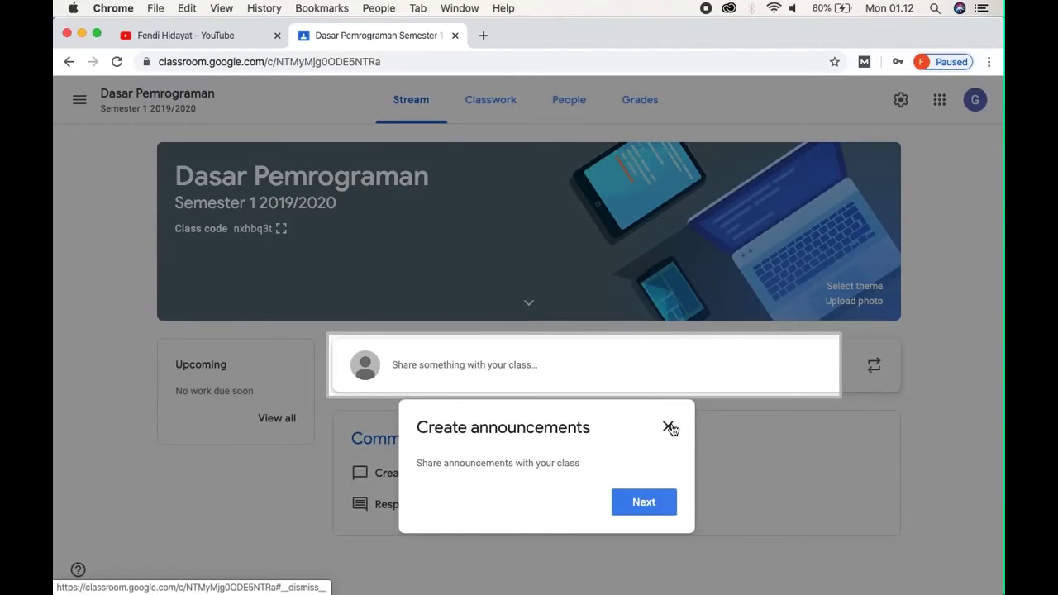
left_click(668, 427)
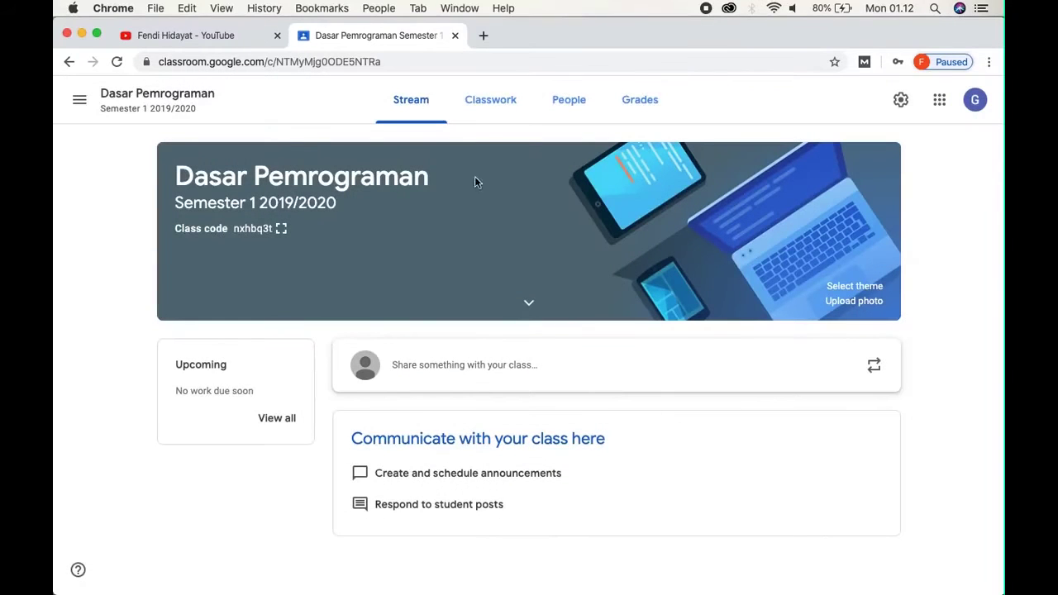
left_click(499, 106)
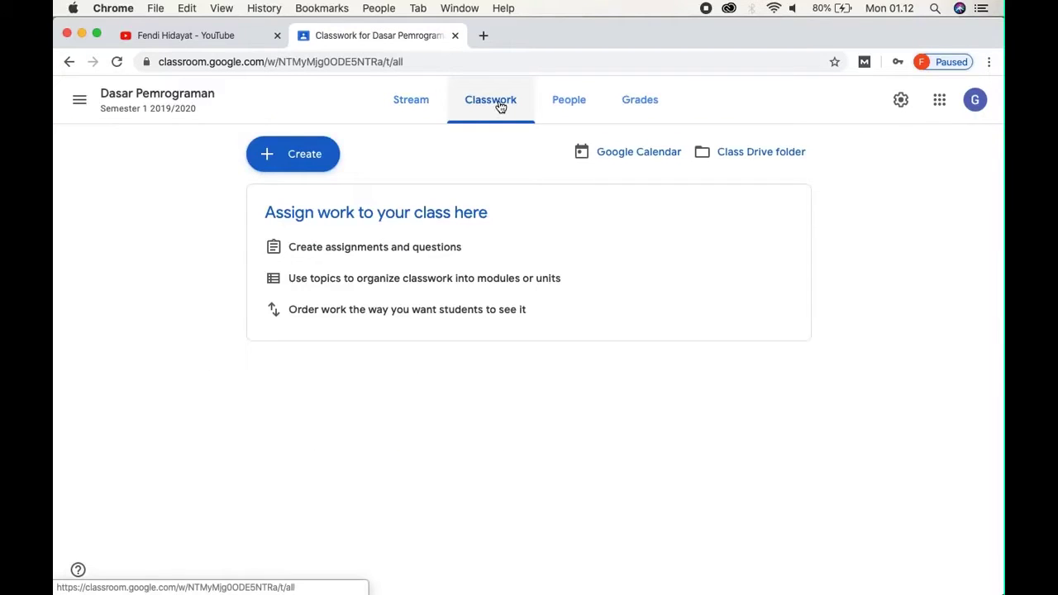
Step: Add a classwork topic named "Bahan Materi Ajar"
left_click(289, 157)
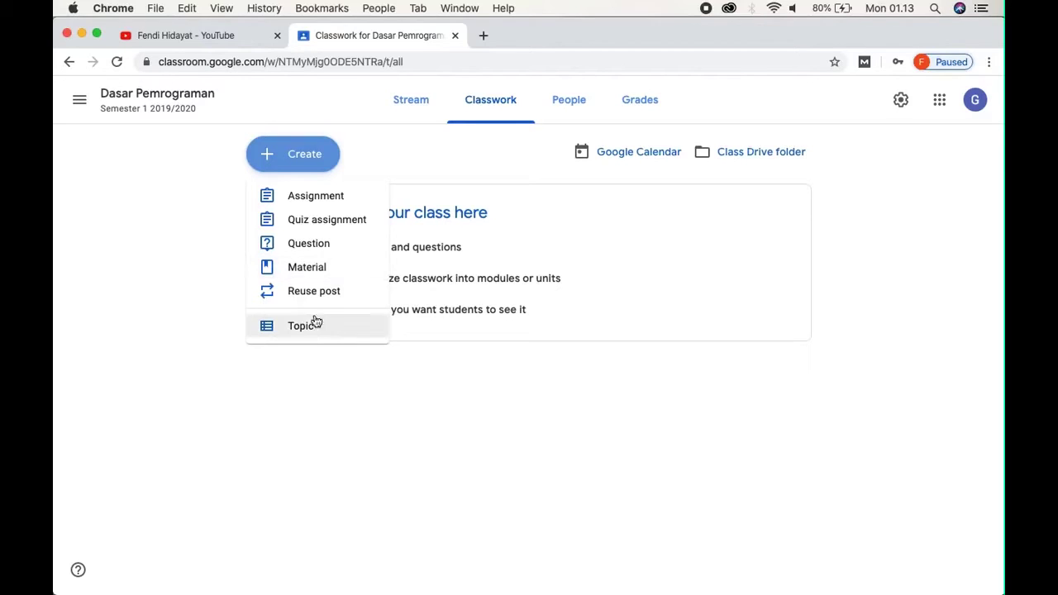
left_click(307, 331)
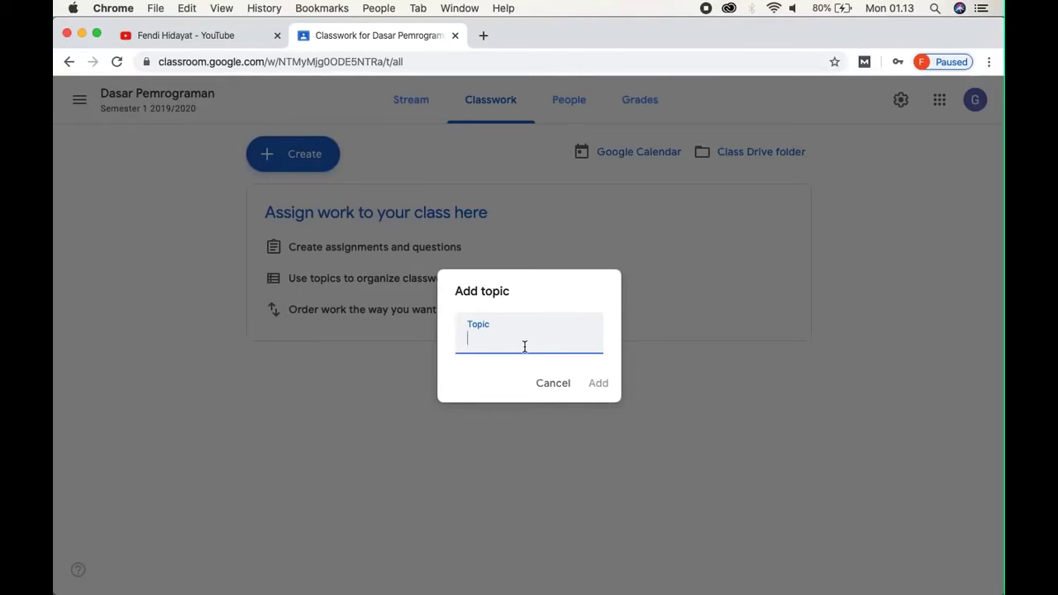
type("Bahan Materi Ajar")
left_click(600, 383)
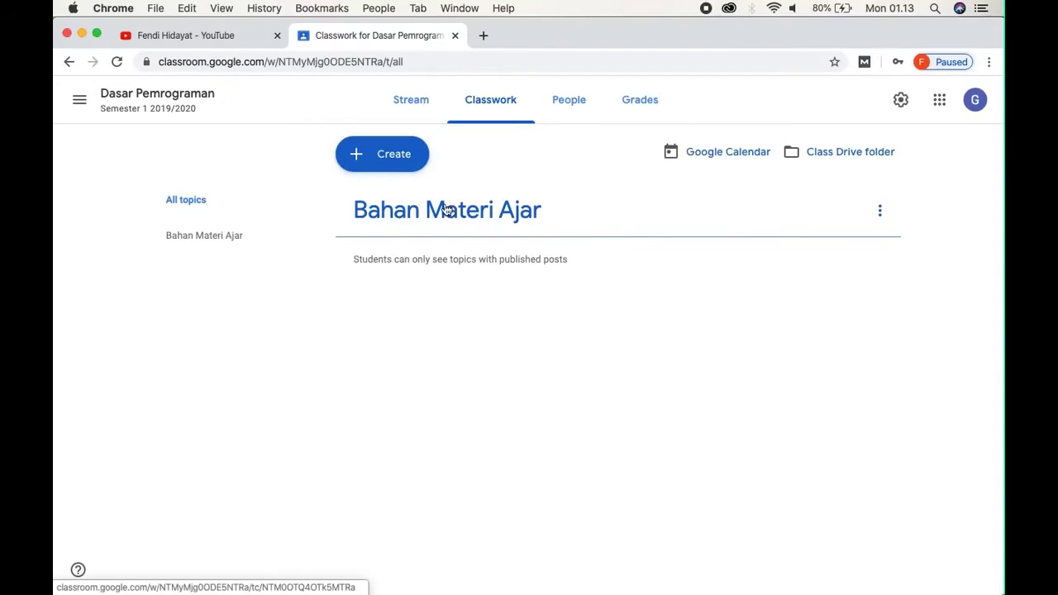
Step: Add a second classwork topic named "Tugas dan Latihan" and dismiss the tip about reordering classwork
left_click(399, 167)
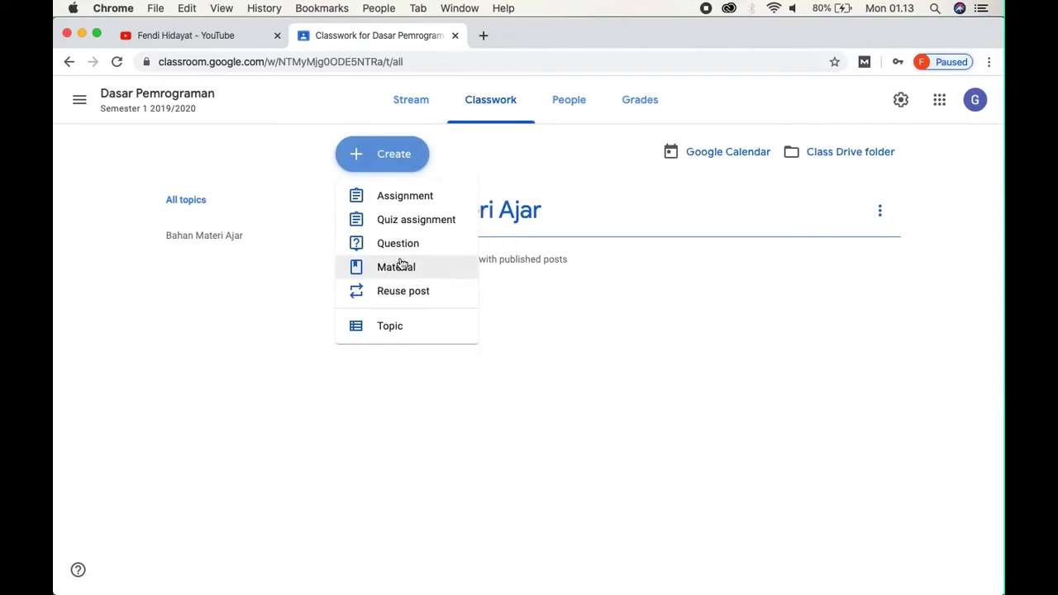
left_click(394, 327)
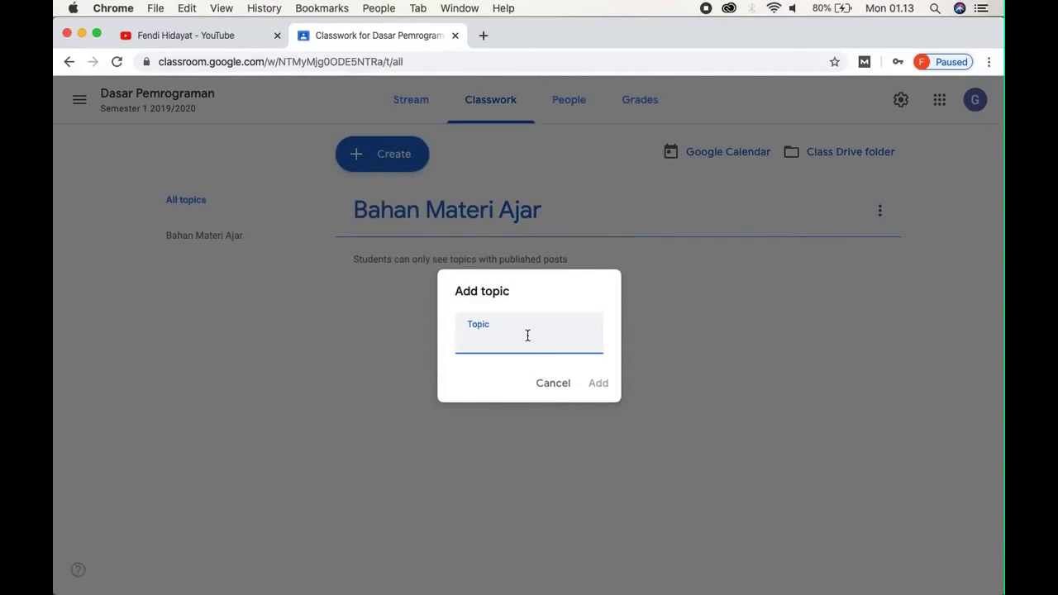
type("Tugas dan Latihan")
left_click(595, 382)
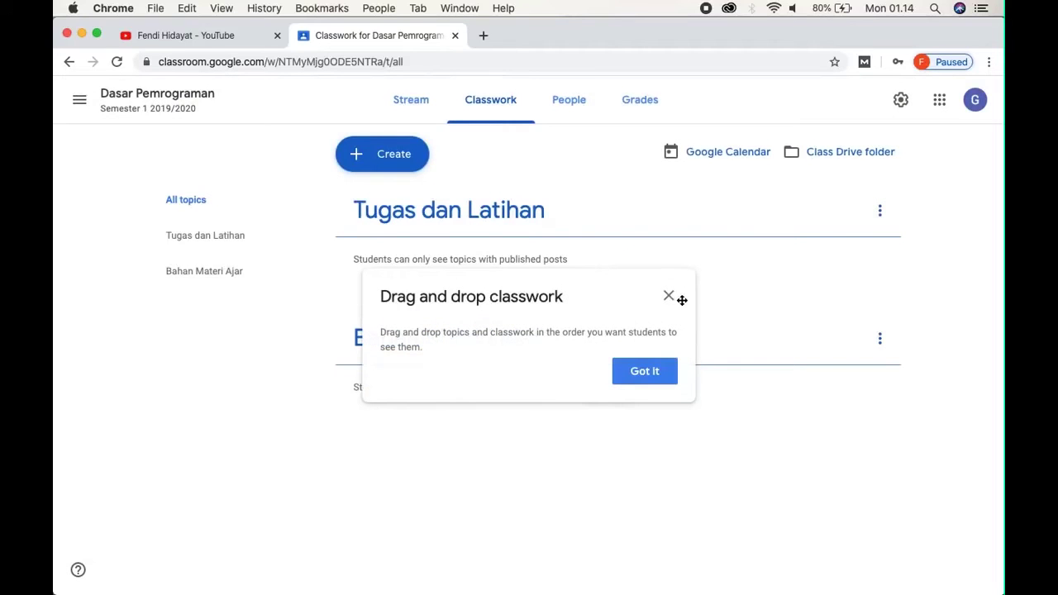
left_click(669, 297)
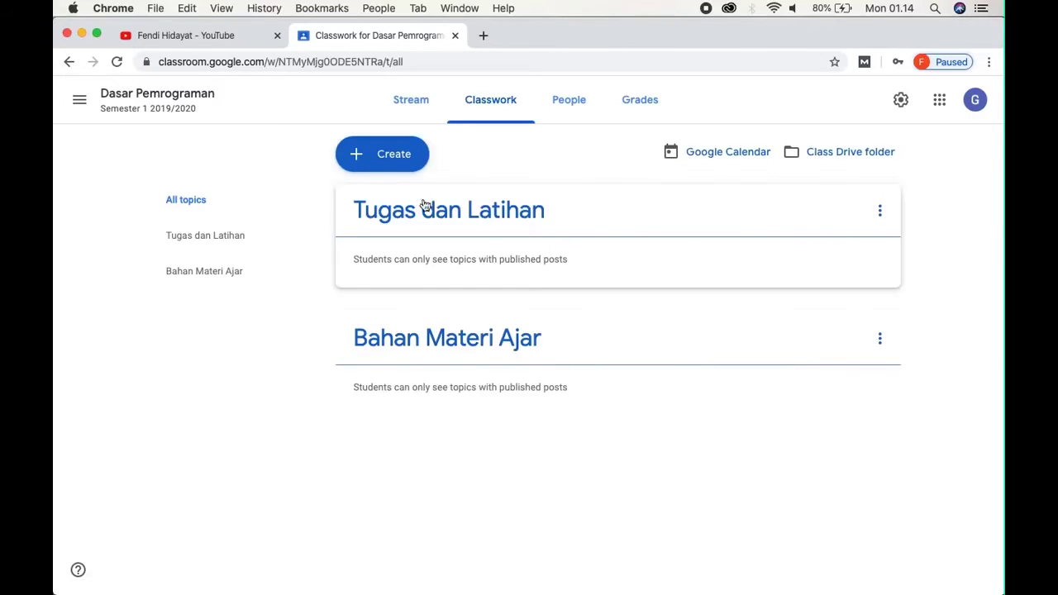
Step: Start a new class material, dismiss the posting tip, and title it "Modul Pemrograman Dasar Dengan C"
left_click(378, 164)
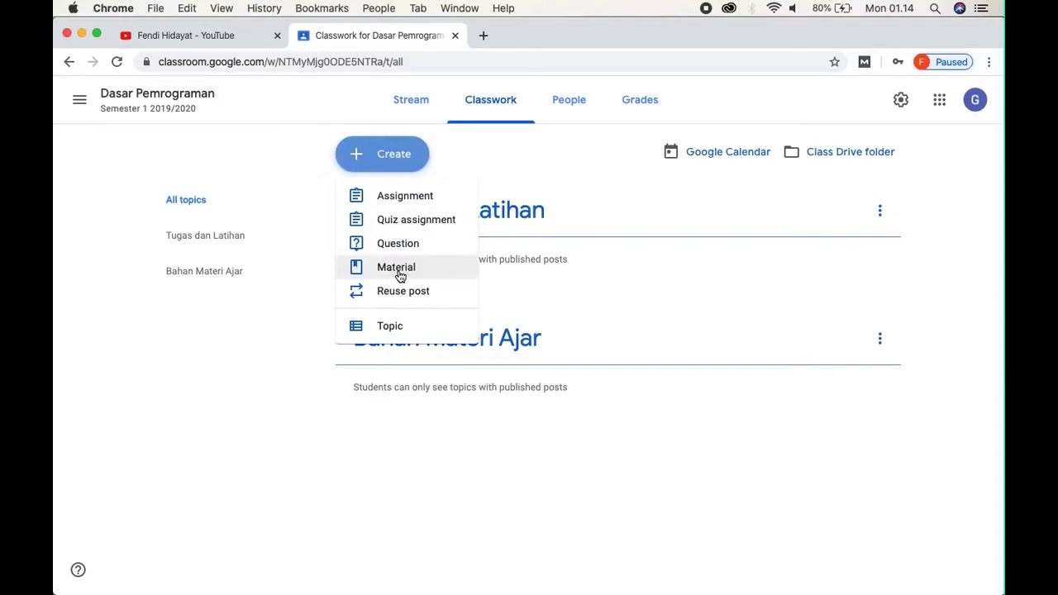
left_click(380, 158)
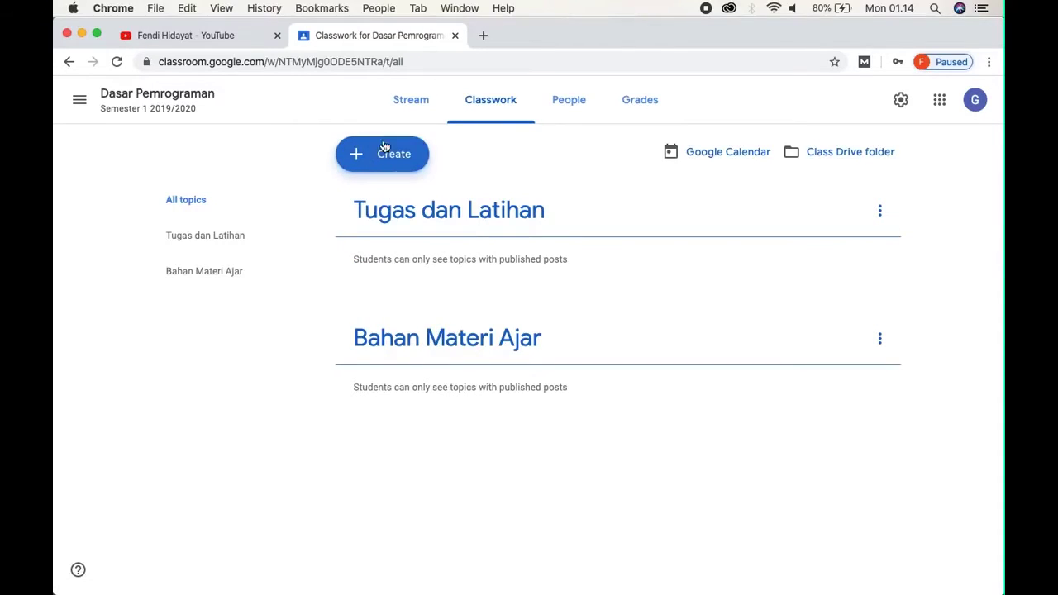
left_click(384, 151)
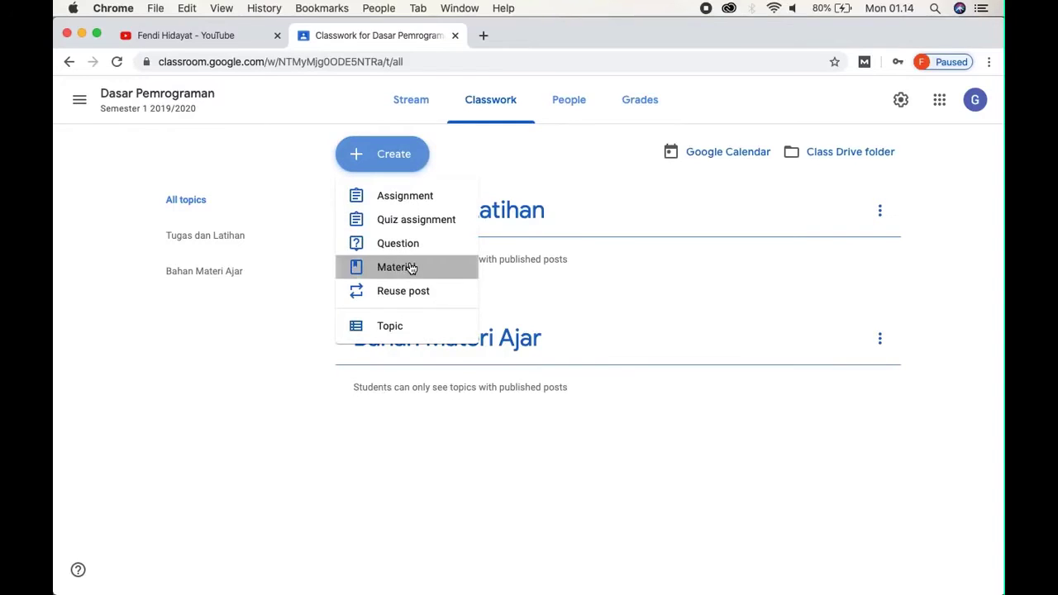
left_click(411, 267)
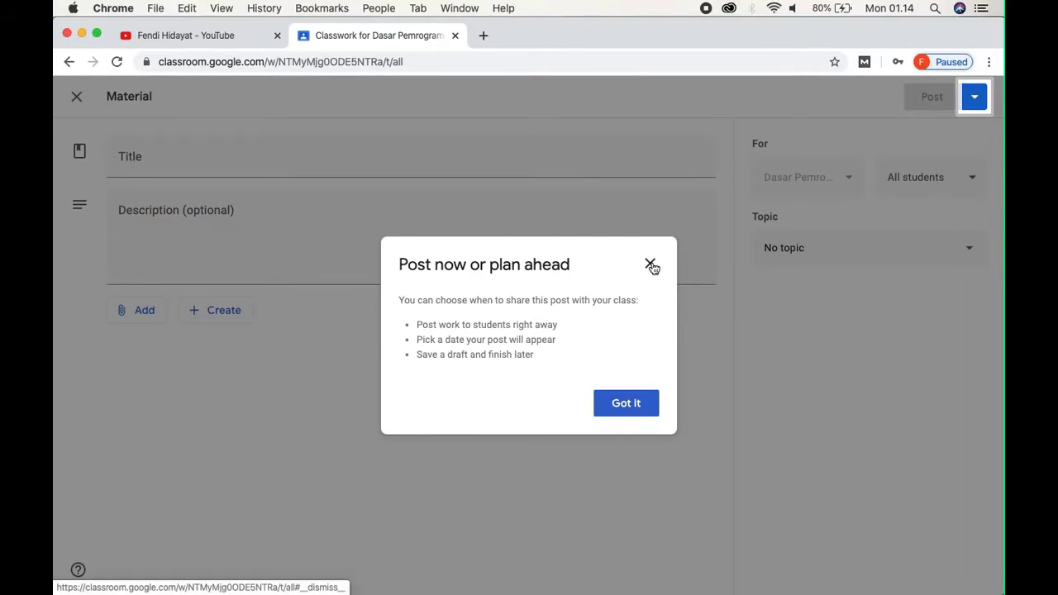
left_click(649, 264)
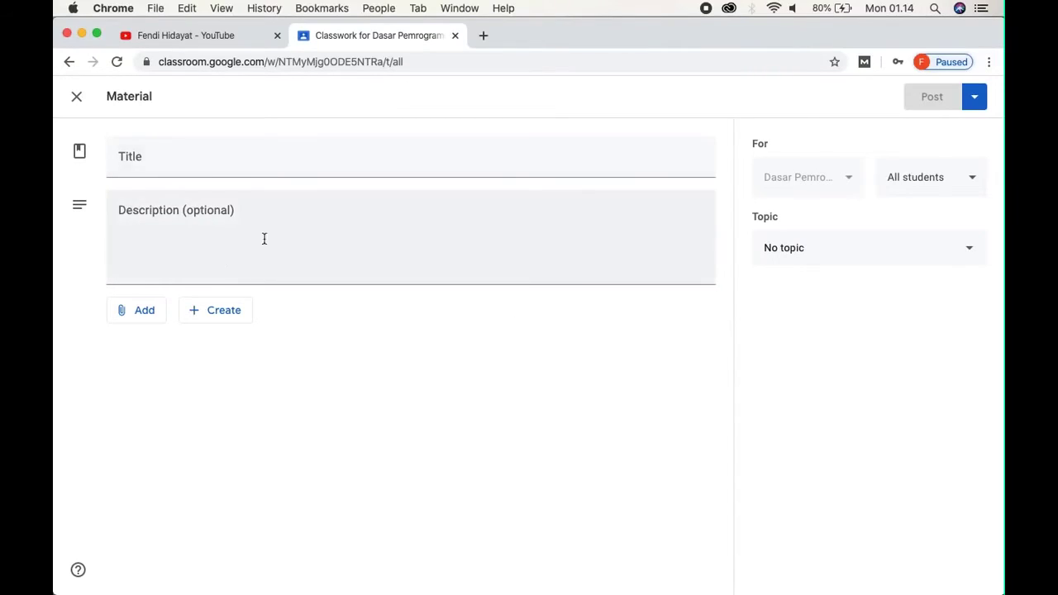
left_click(125, 161)
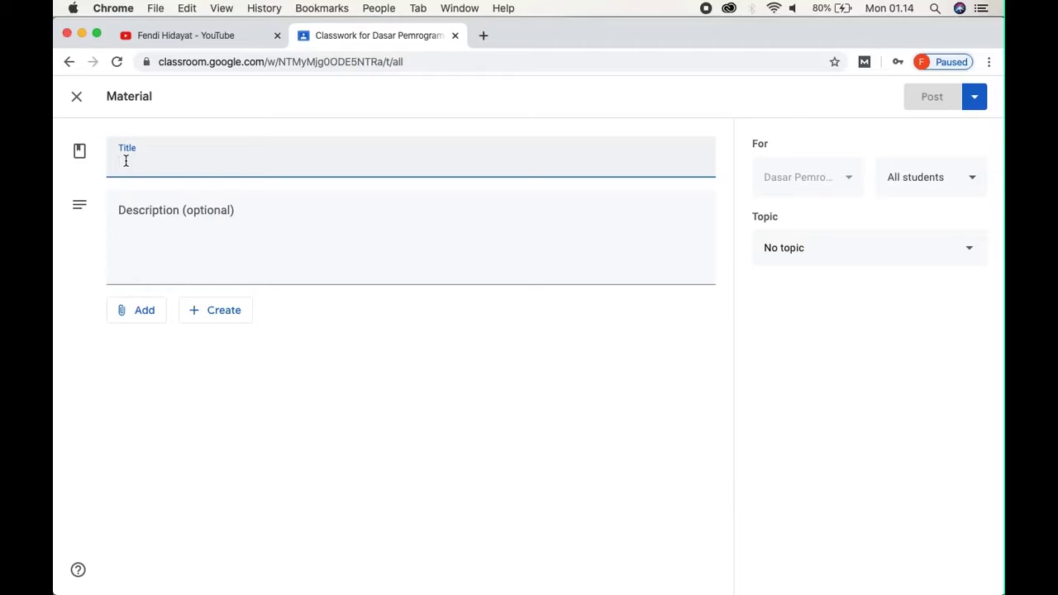
type("Modul Pemrograman")
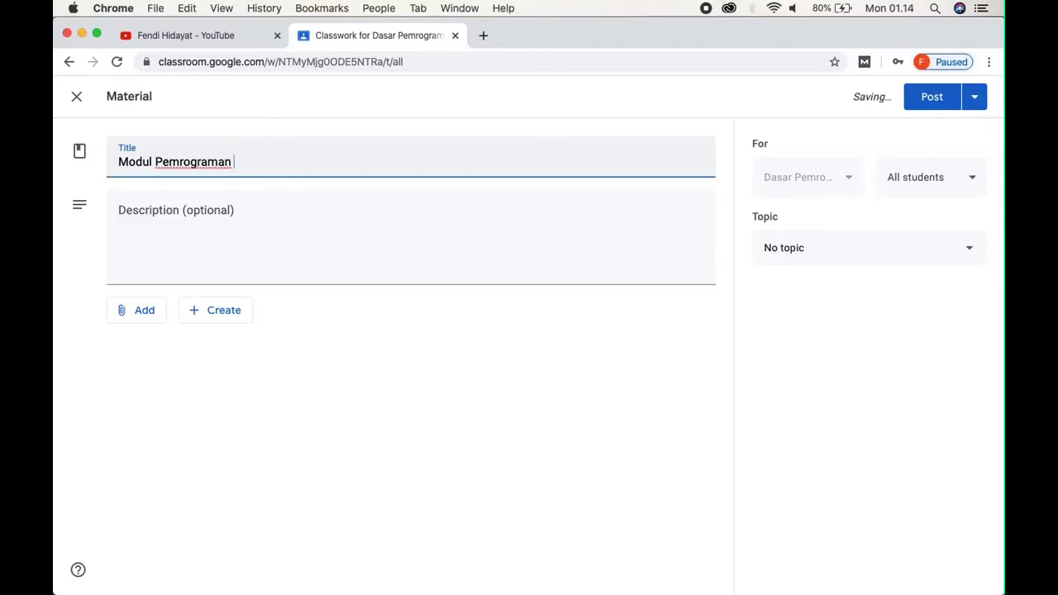
type(" C")
key("BackSpace")
type("Dasar Dengan C")
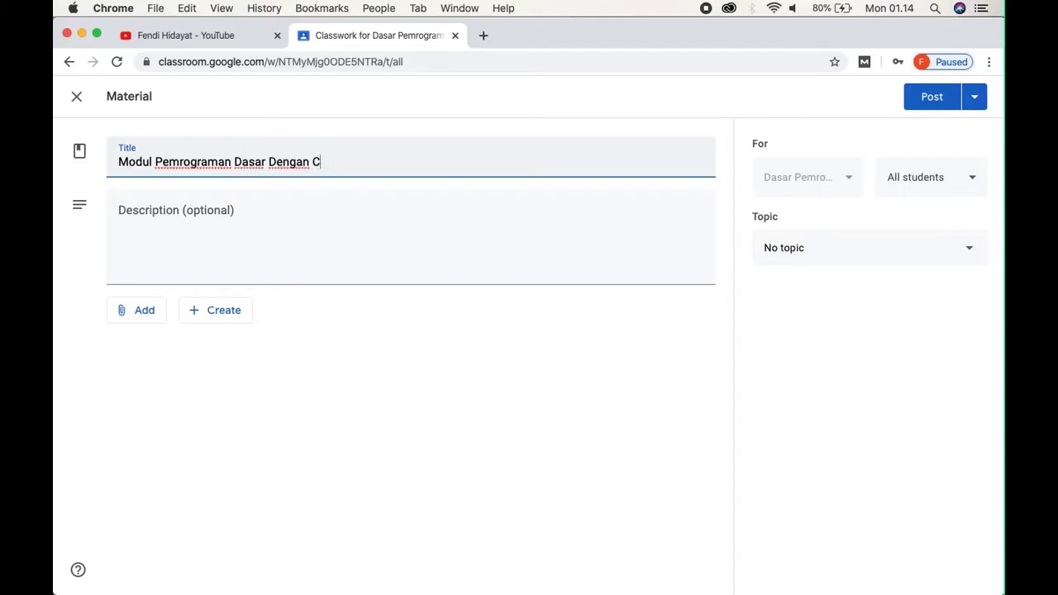
Step: Enter "Modul utama bahan pembelajaran" as the material's description
left_click(161, 228)
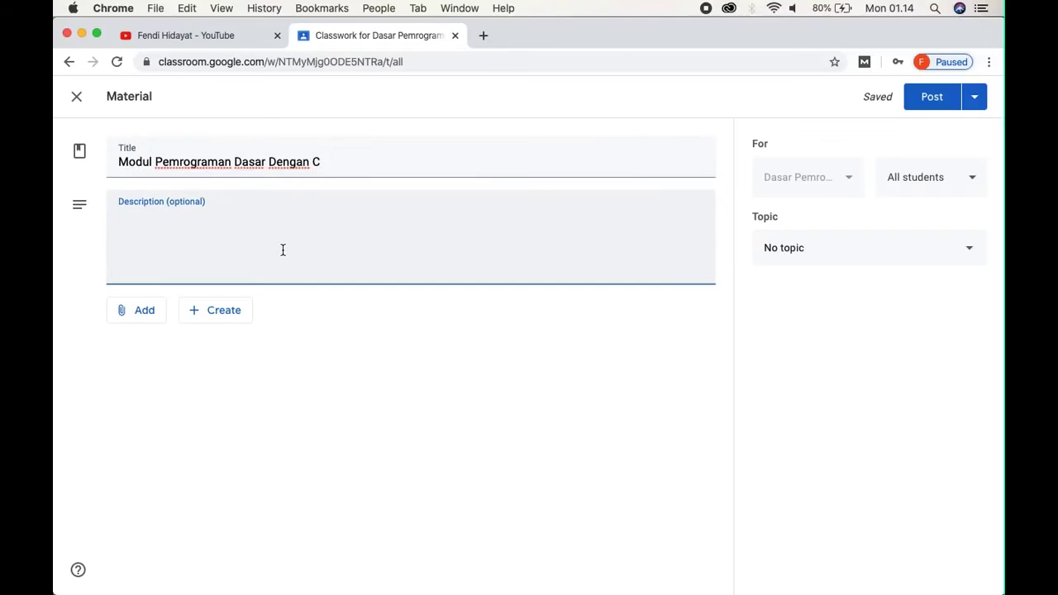
type("Modul utaman")
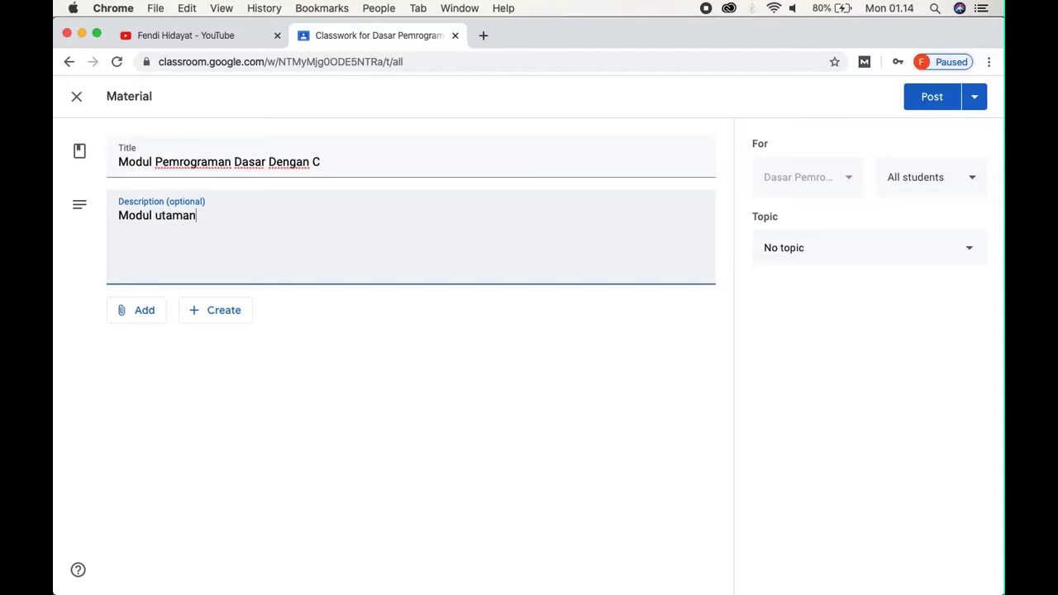
key("BackSpace")
type(" bahan pembelajaran")
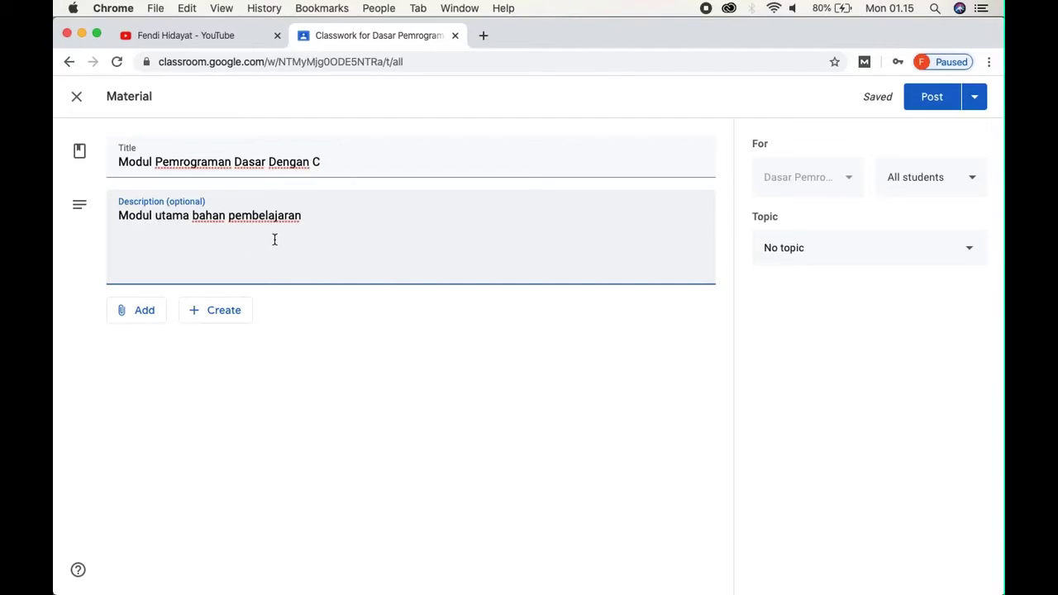
Step: Open the file upload dialog for the material's attachments
left_click(141, 315)
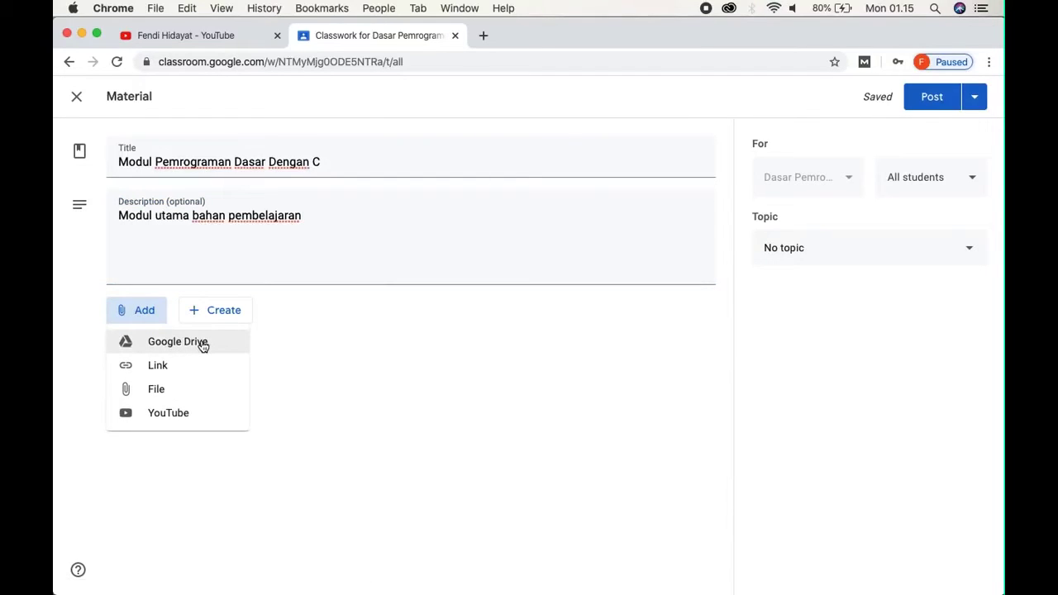
left_click(160, 390)
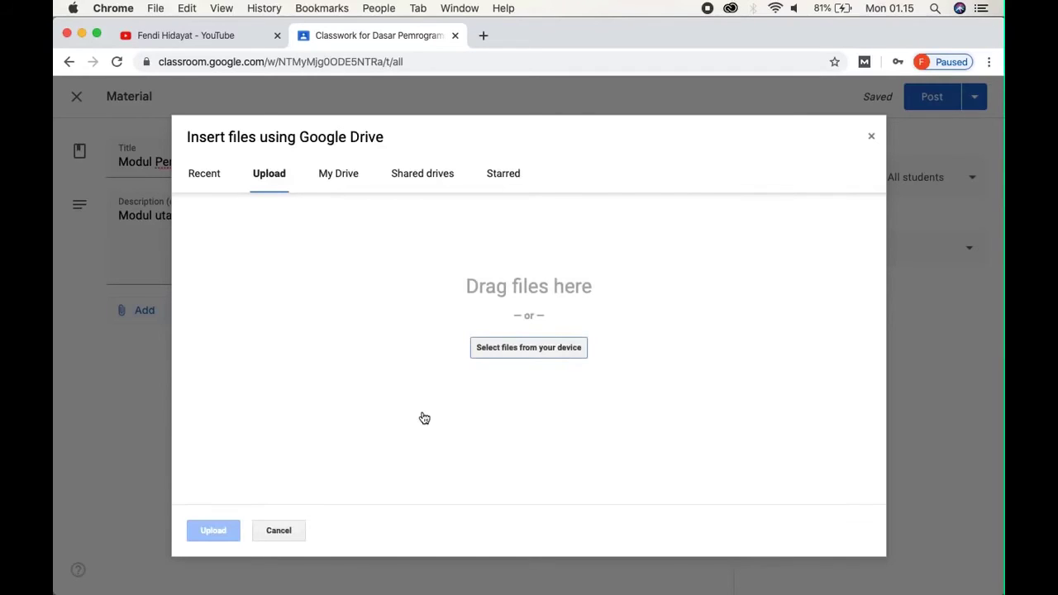
Step: Choose kupdf.com_modul-dev-c.pdf from the device's Pemrograman Terstruktur folder for upload and remove it from the upload list
left_click(527, 355)
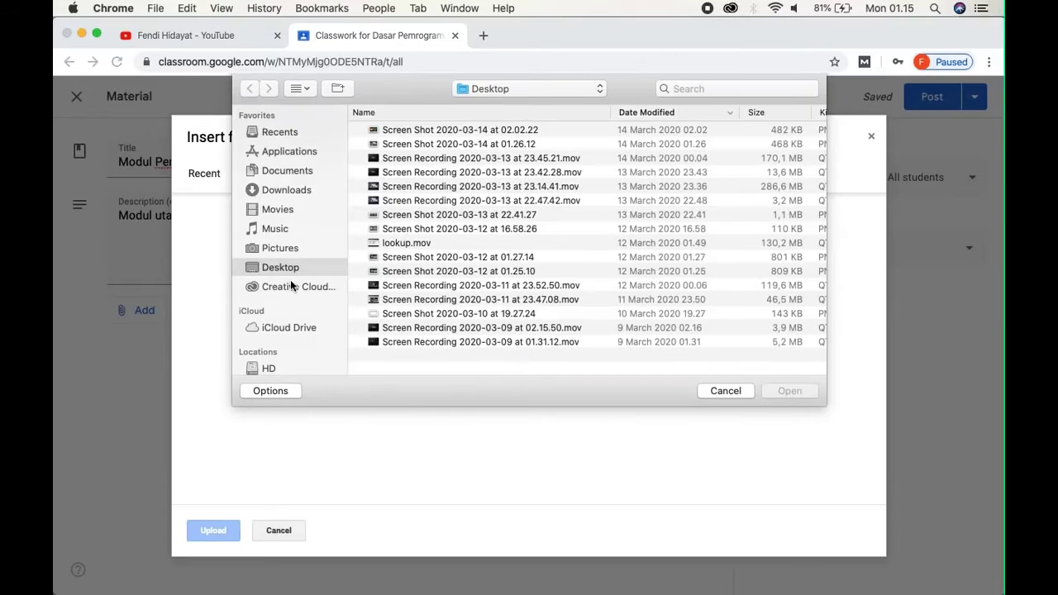
left_click(299, 192)
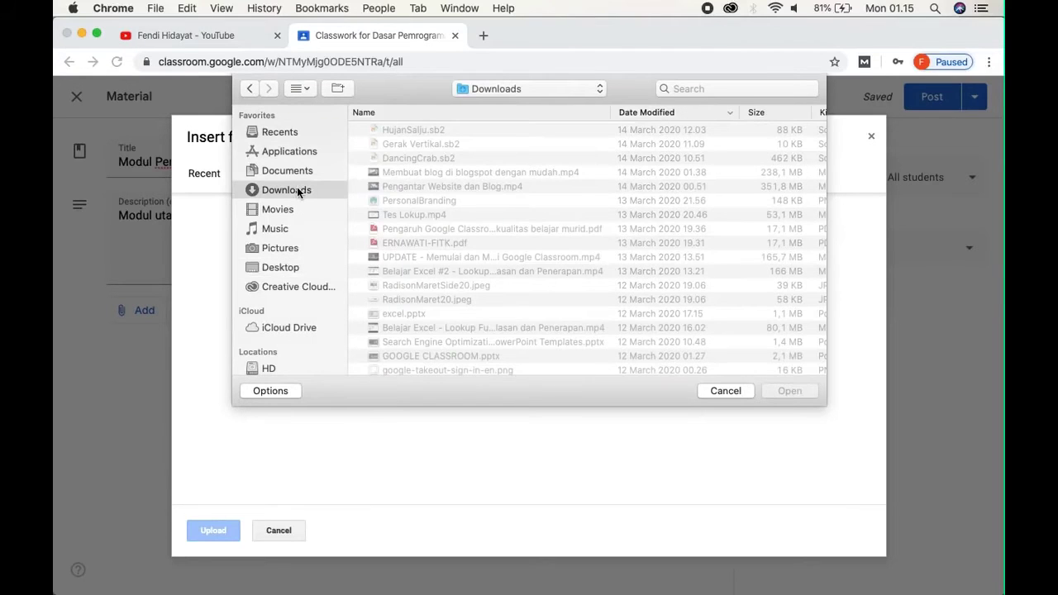
left_click(519, 86)
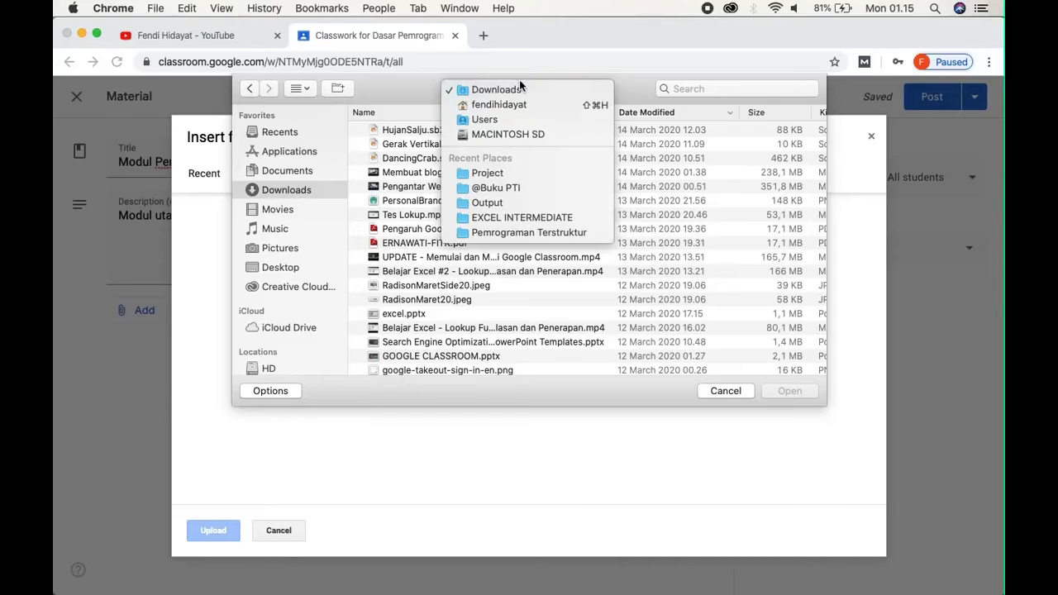
left_click(489, 233)
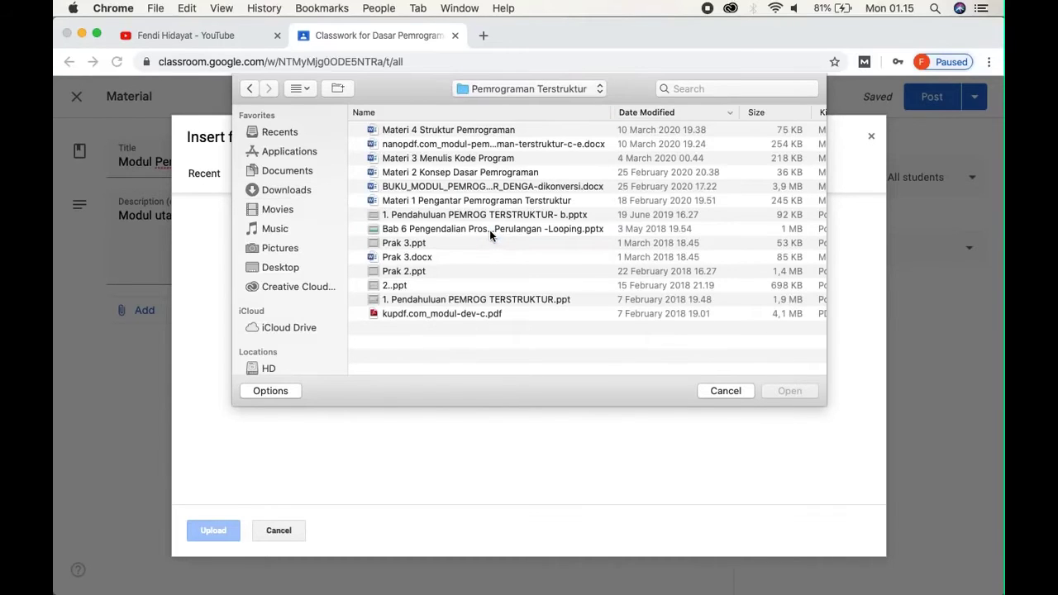
left_click(455, 315)
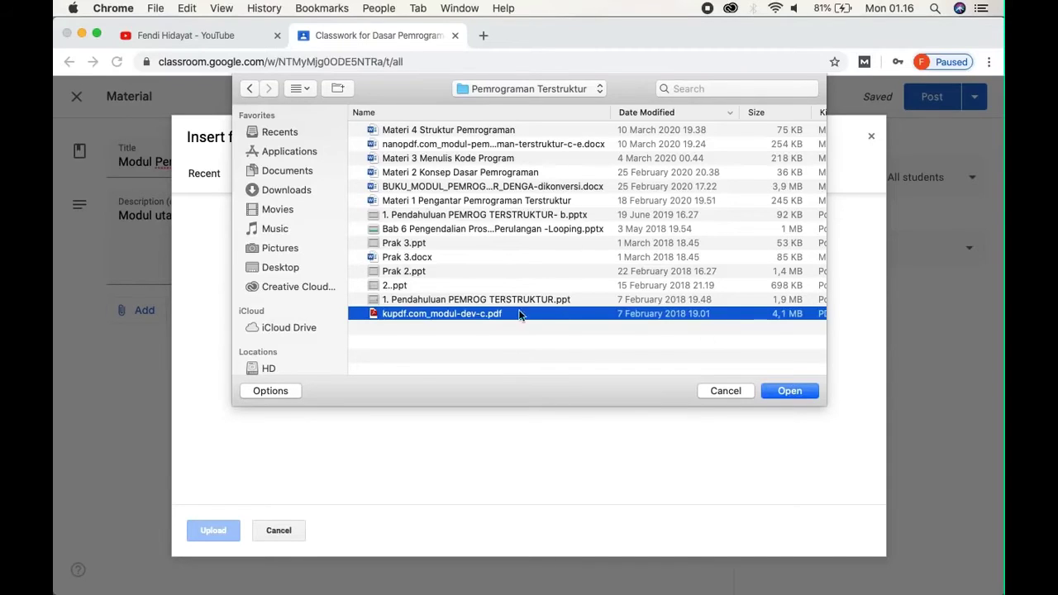
left_click(788, 391)
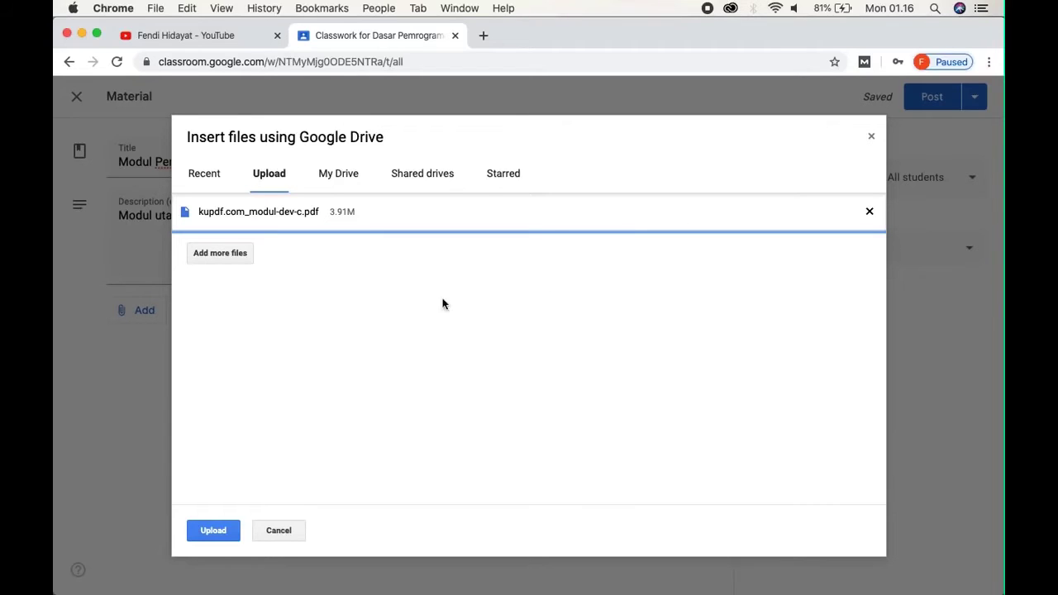
left_click(869, 214)
Step: Switch to Finder, transfer kupdf.com_modul-dev-c.pdf from the Pemrograman Terstruktur folder into the upload dialog, and upload it to the material
left_click(273, 583)
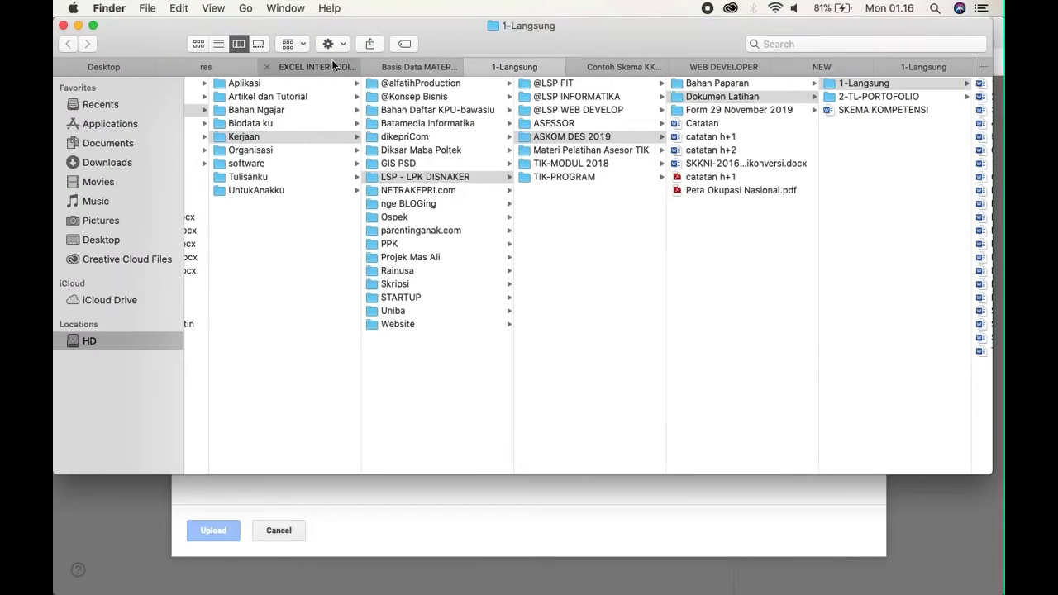
left_click(401, 66)
left_click(575, 189)
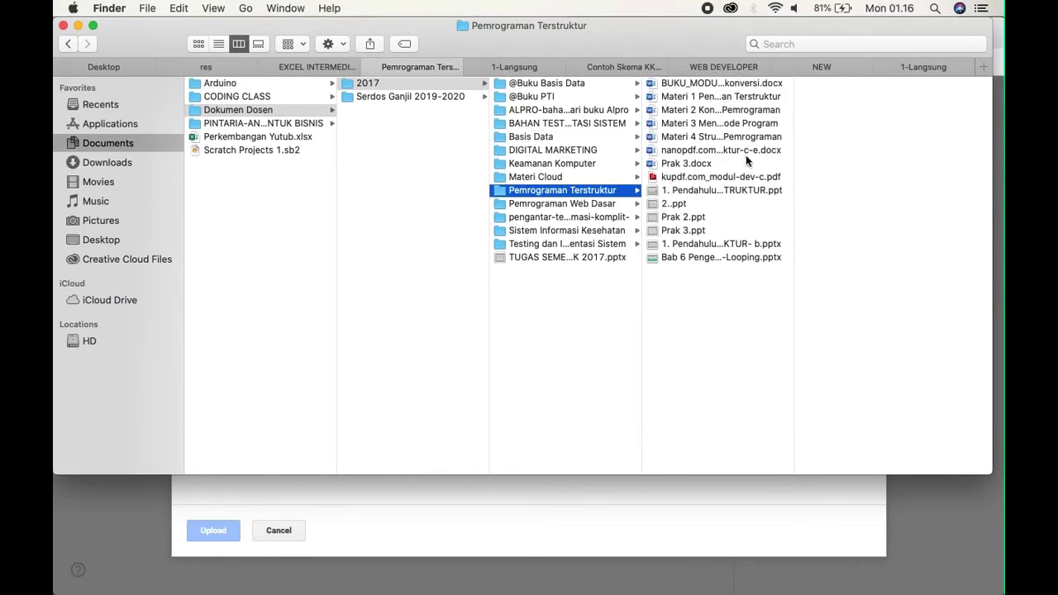
left_click(707, 178)
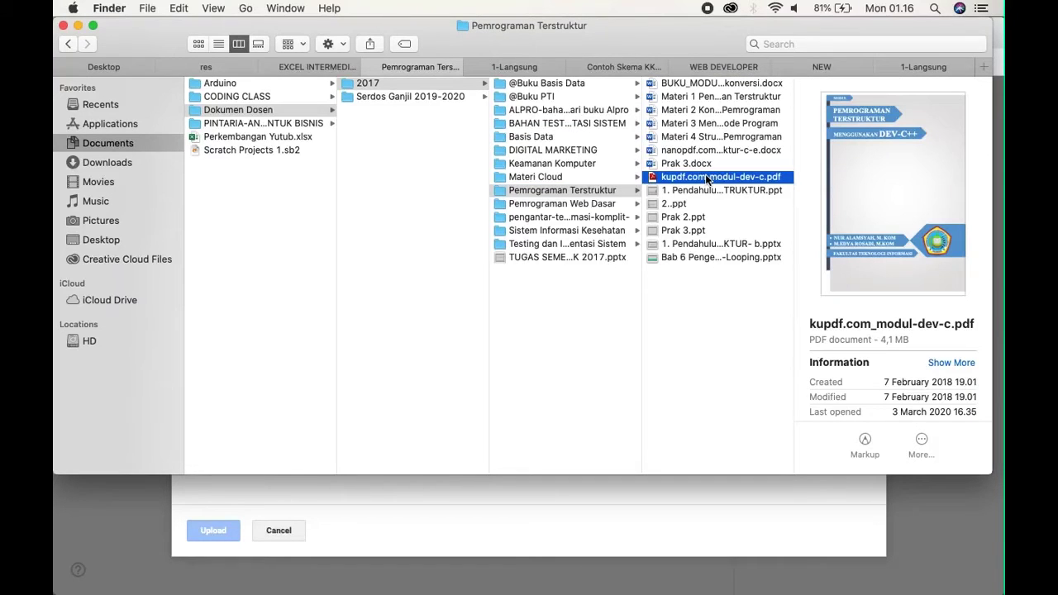
left_click_drag(707, 178, 539, 351)
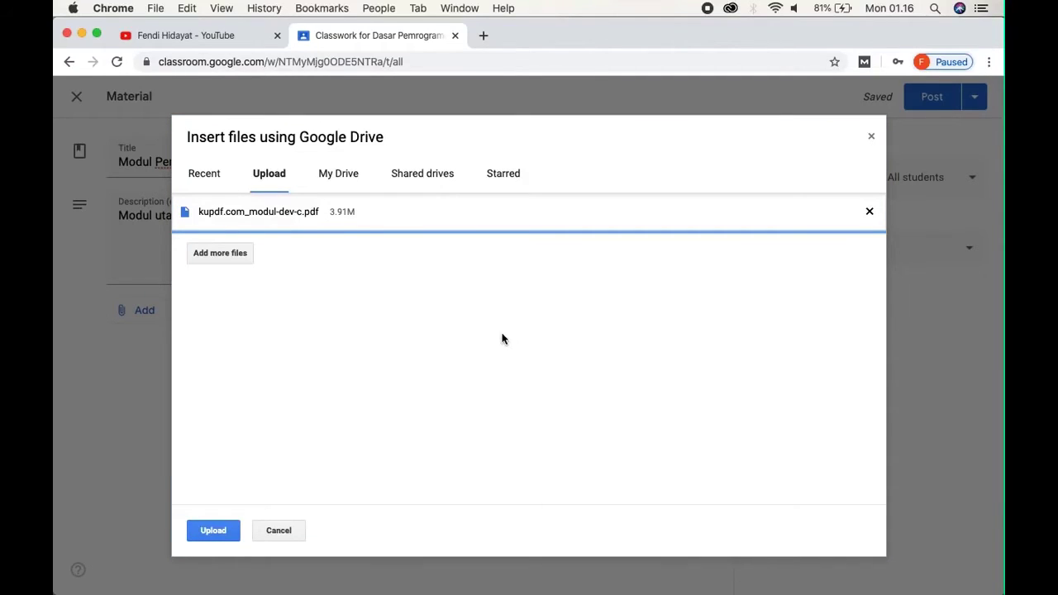
left_click(219, 533)
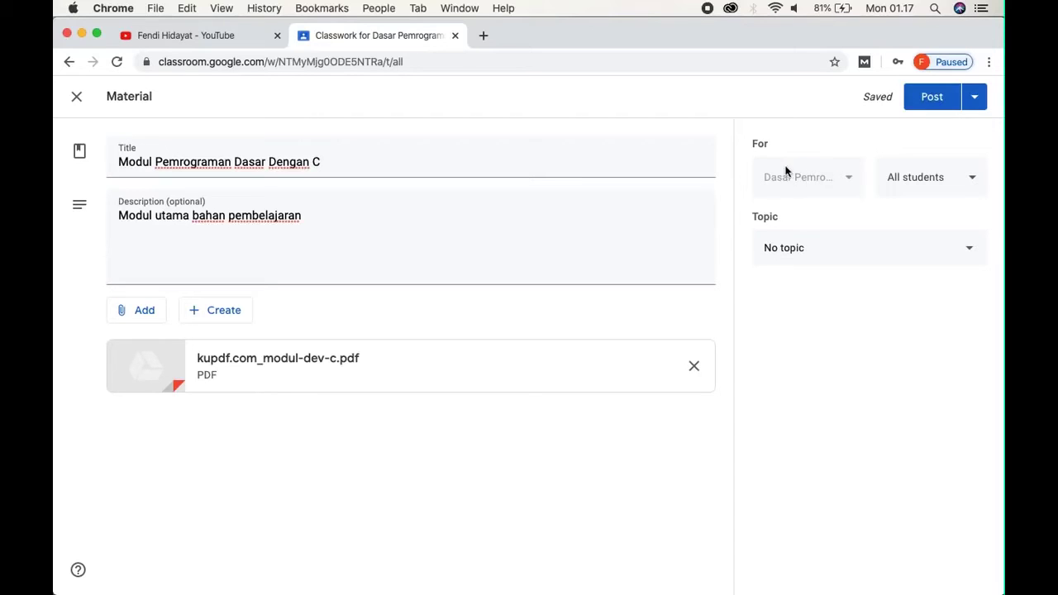
Step: Check the student selection, assign the material to the "Bahan Materi Ajar" topic, and post it to all students
left_click(943, 189)
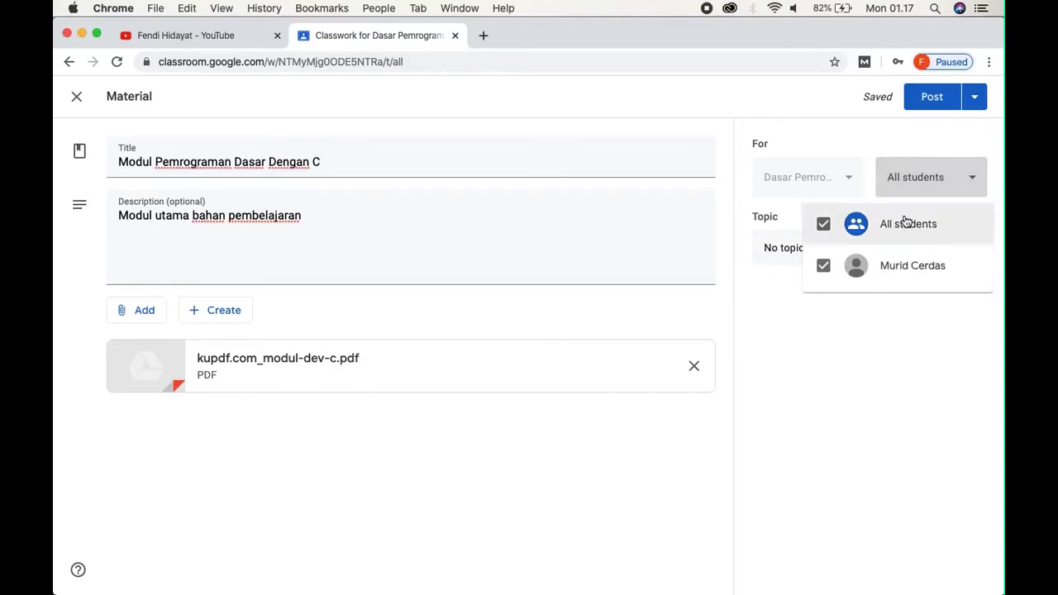
left_click(929, 176)
left_click(804, 249)
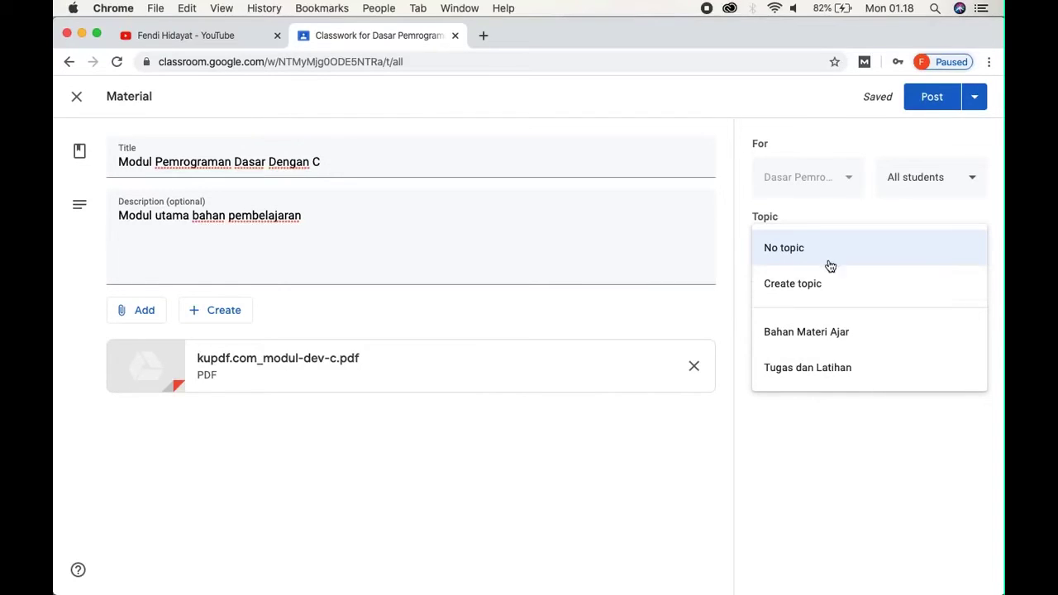
left_click(835, 333)
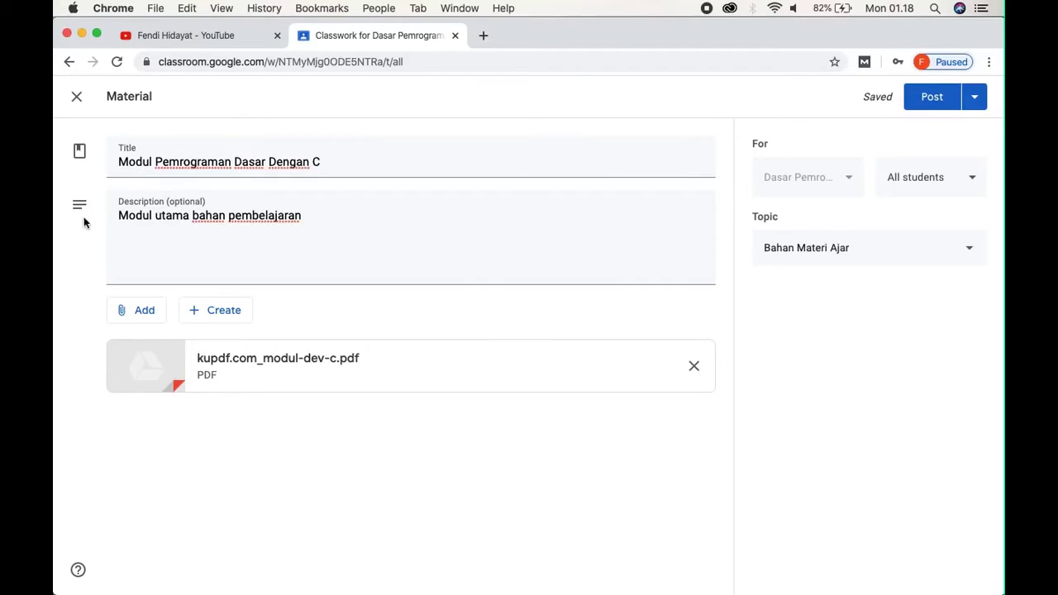
left_click(931, 97)
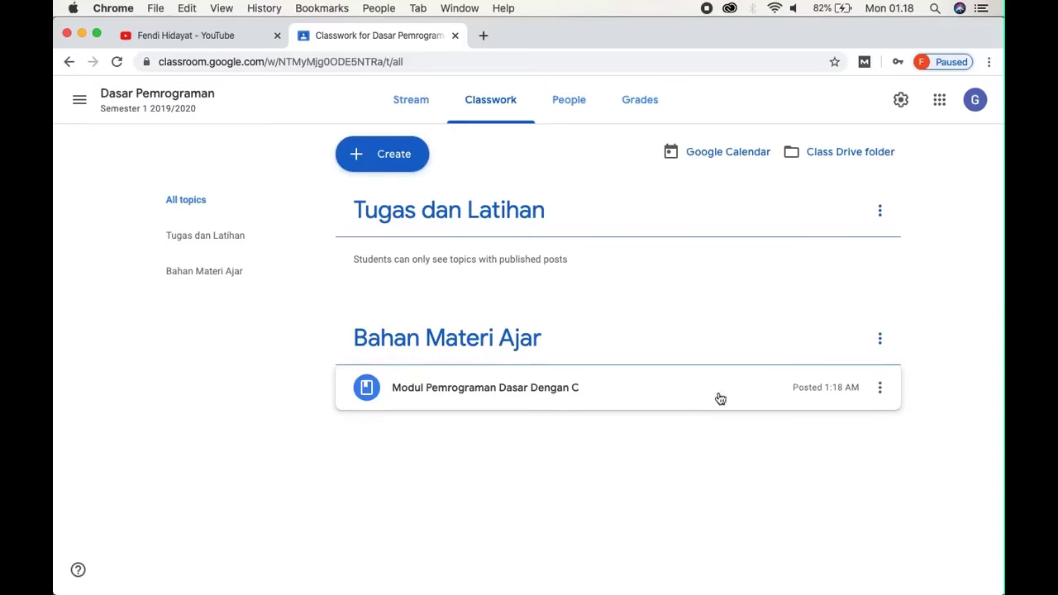
Step: Narrow the teacher's Chrome window so it sits beside the student's Safari window
left_click_drag(1002, 209, 929, 198)
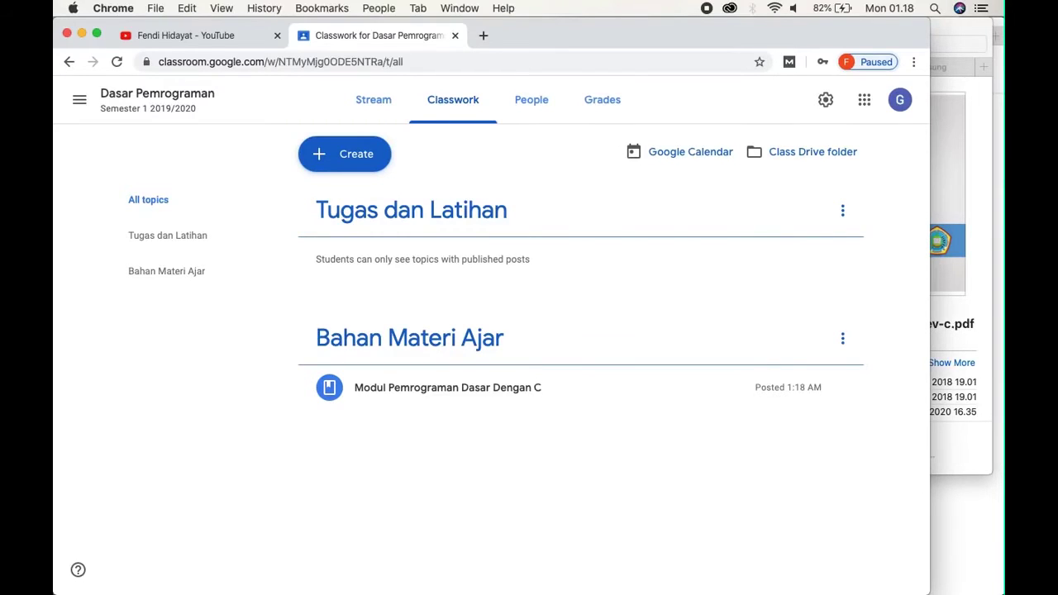
left_click(1001, 177)
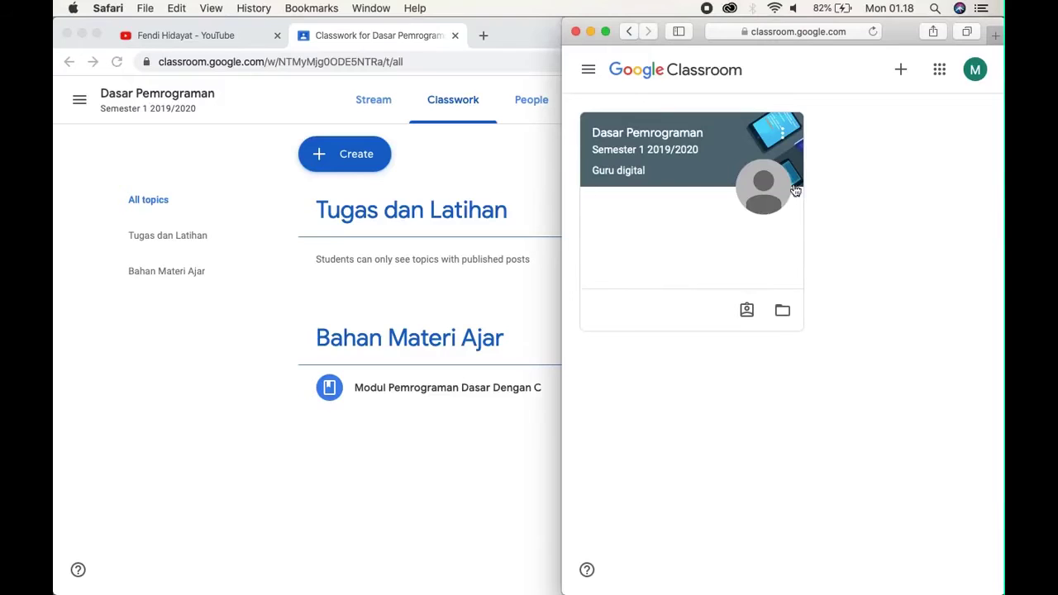
left_click(538, 181)
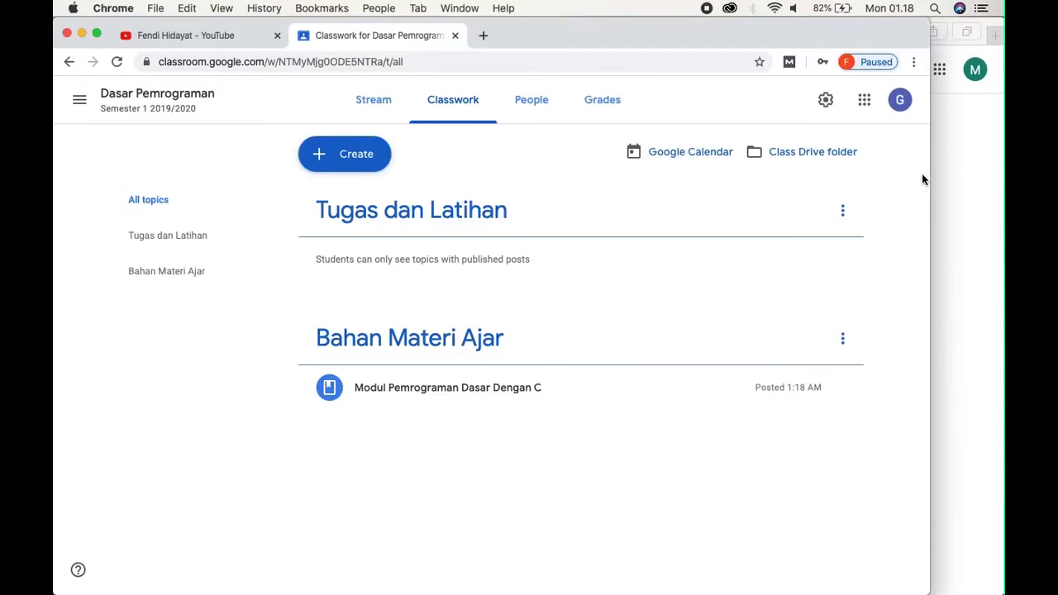
left_click_drag(930, 174, 557, 149)
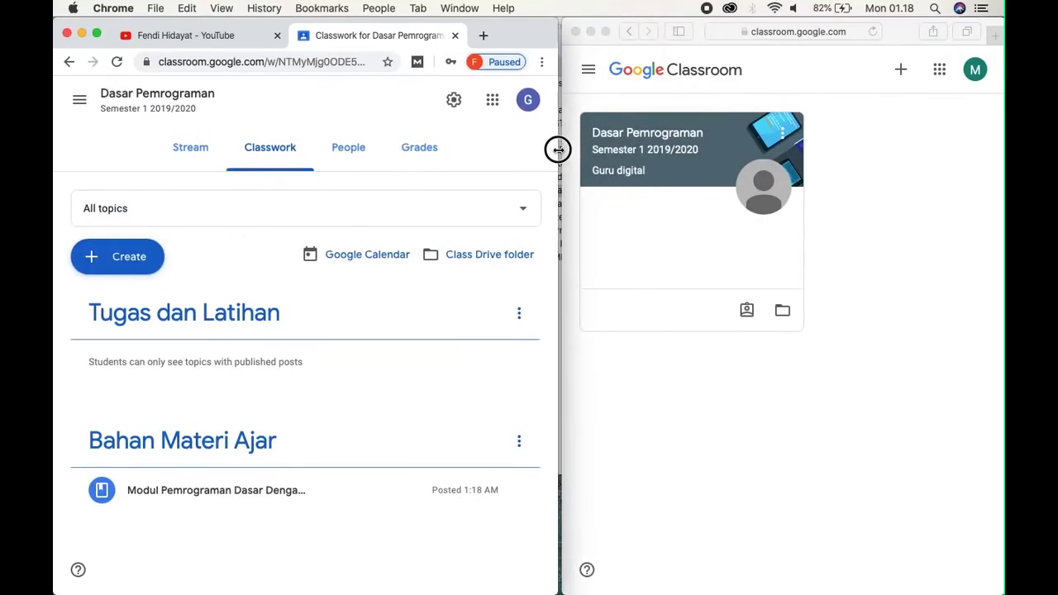
left_click(834, 193)
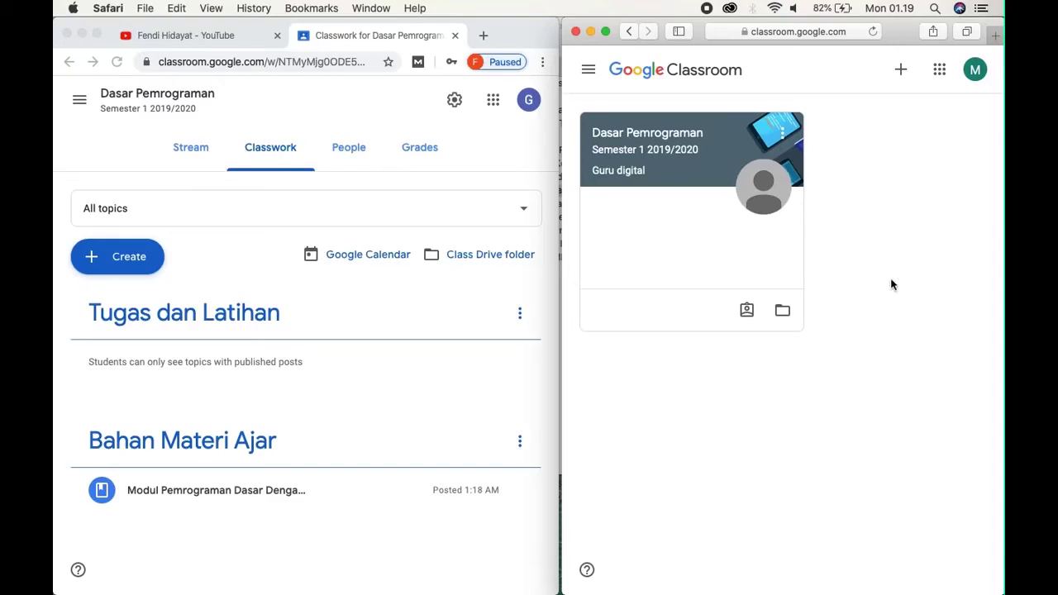
left_click(520, 154)
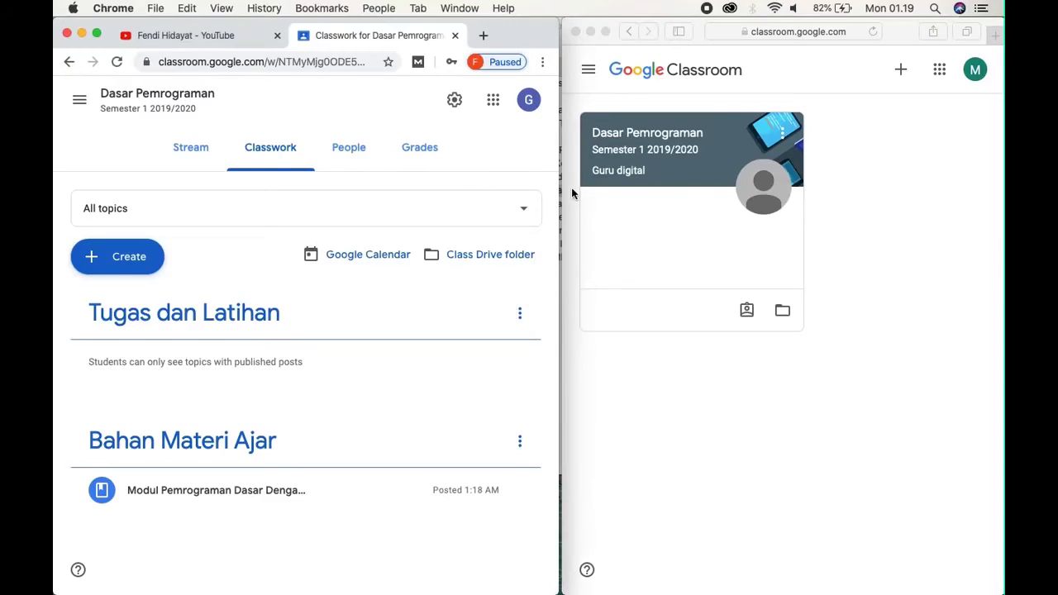
Step: Switch to Safari, open the Dasar Pemrograman class as the student, examine the posted material's PDF, and return to the material page
left_click(848, 212)
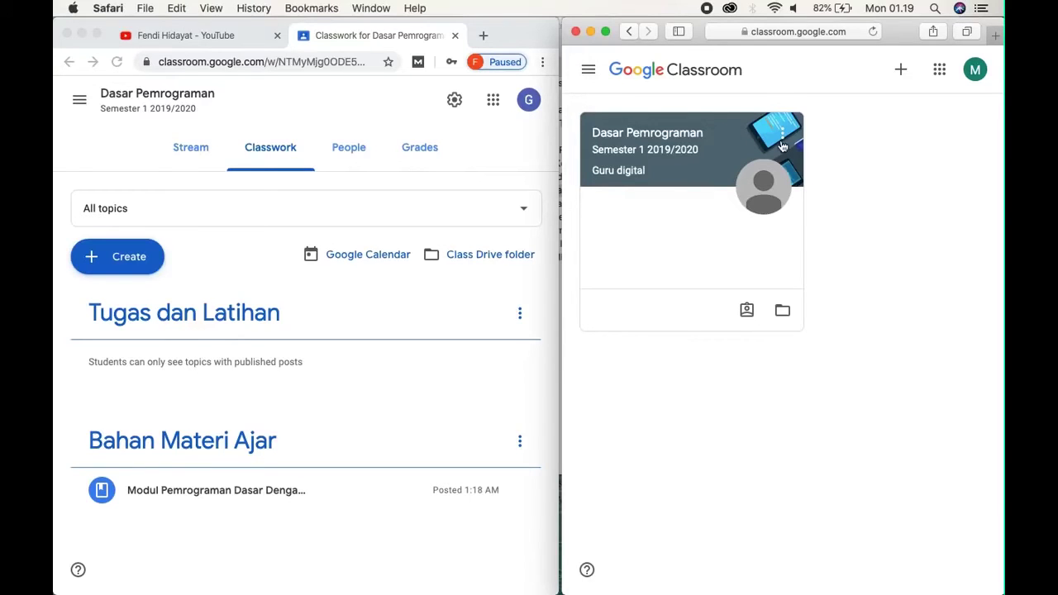
left_click(653, 137)
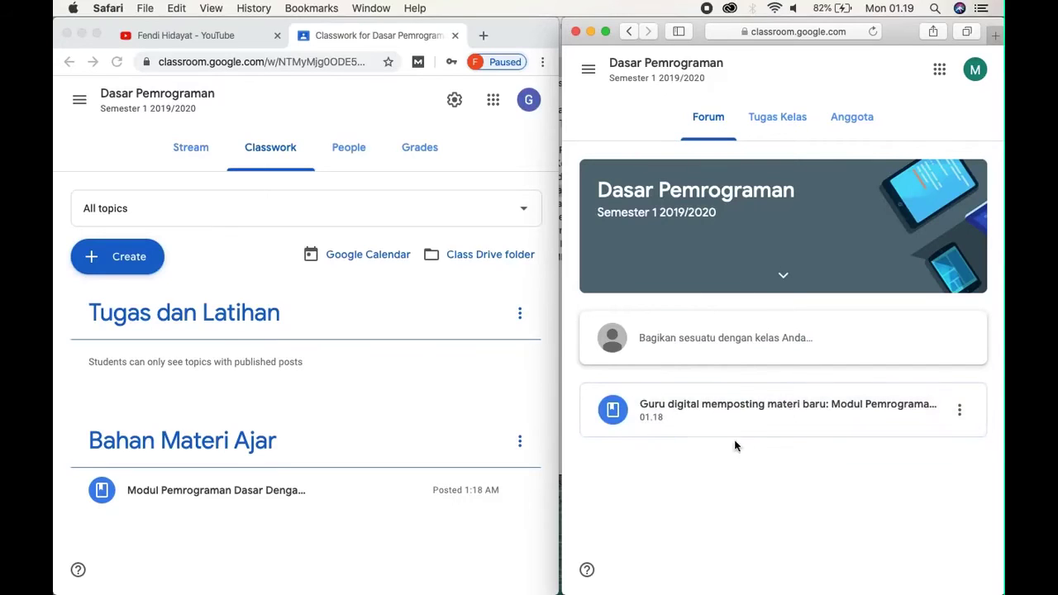
left_click(852, 419)
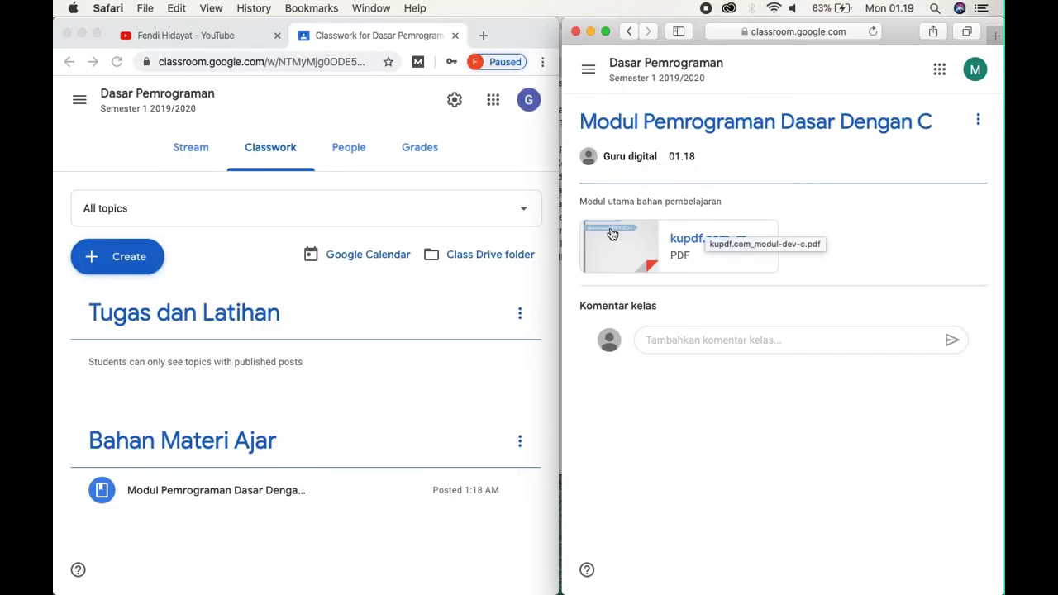
left_click(626, 253)
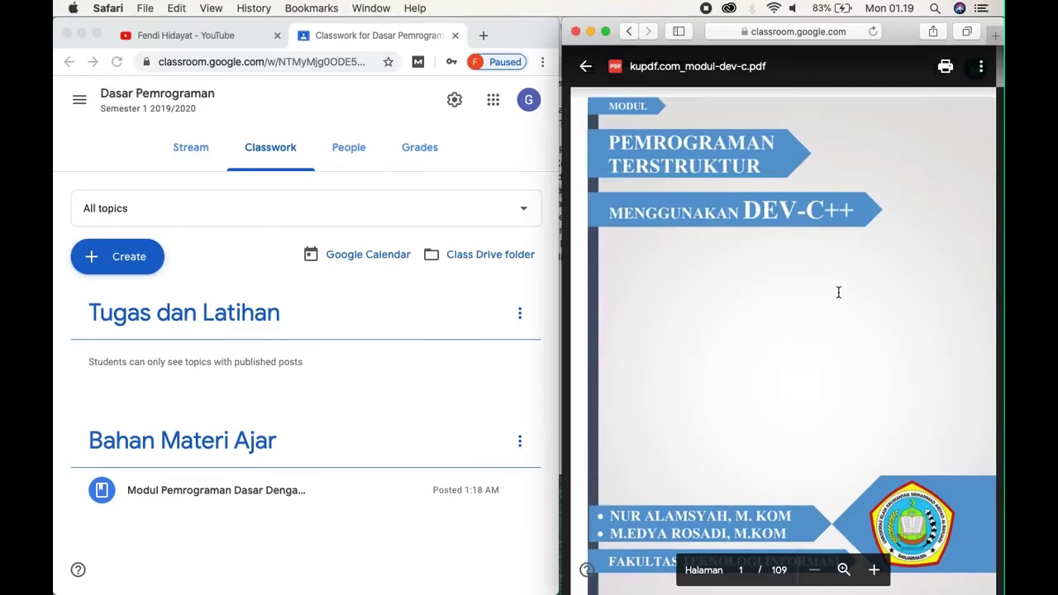
scroll(838, 292, "down", 5)
scroll(838, 292, "down", 5)
scroll(838, 293, "up", 12)
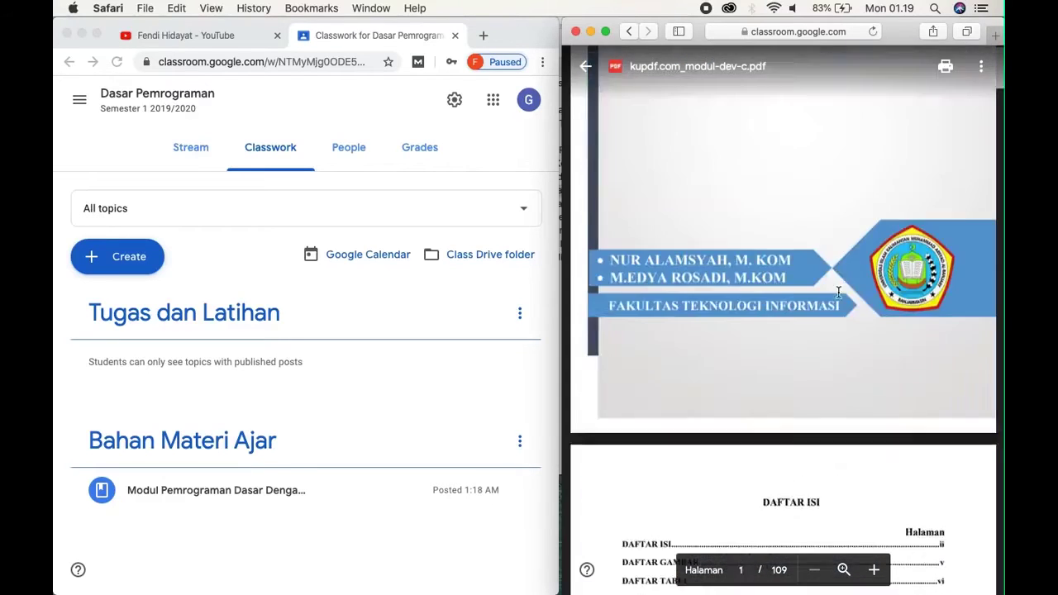
left_click(586, 68)
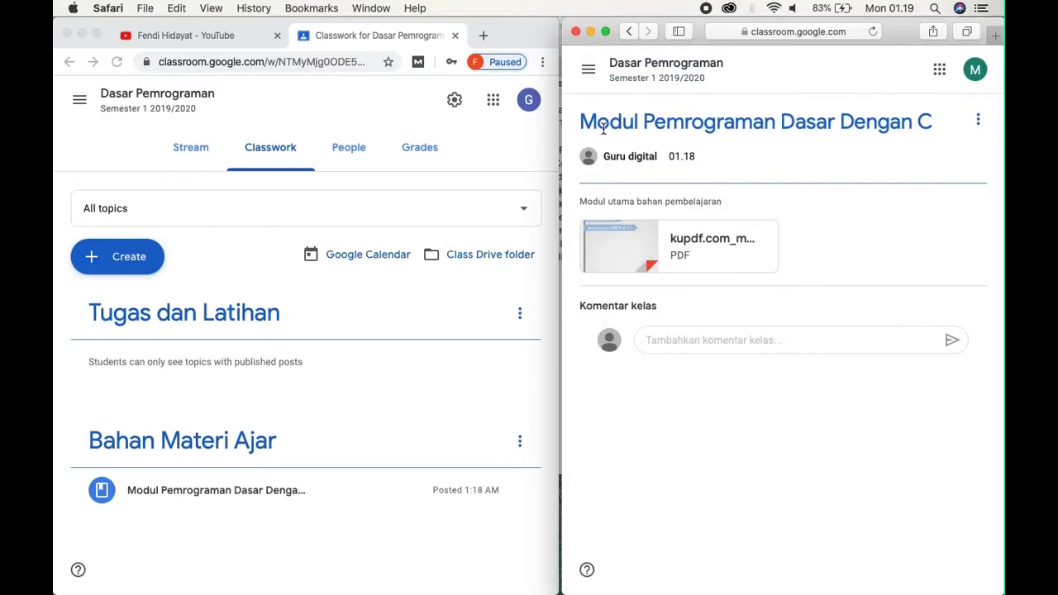
Step: Switch to Chrome, widen the teacher's window, and create an assignment titled "Tugas 1 Membuat Hello Word"
left_click(497, 144)
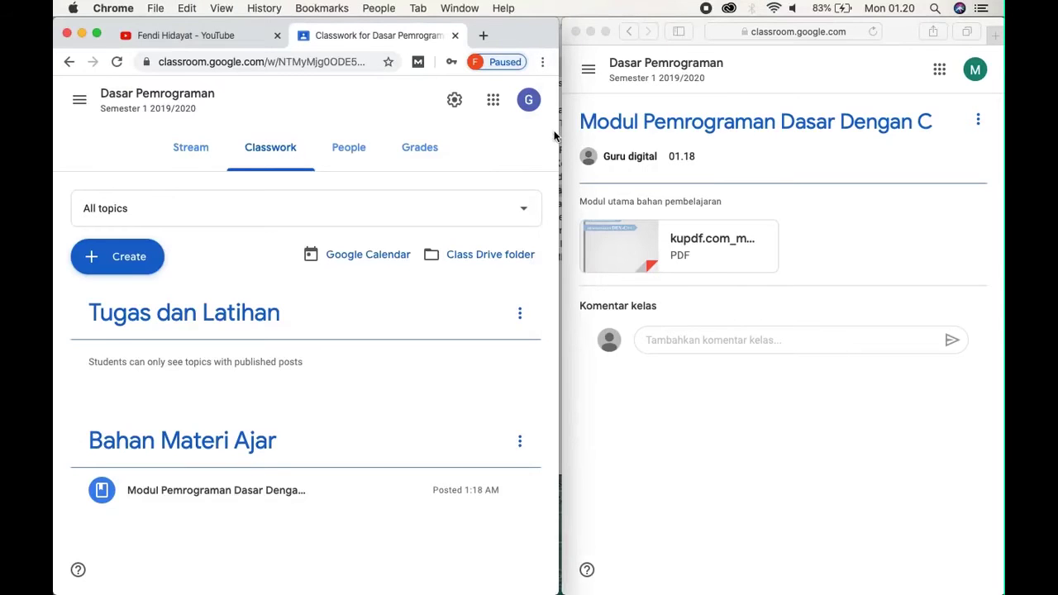
left_click_drag(559, 133, 969, 169)
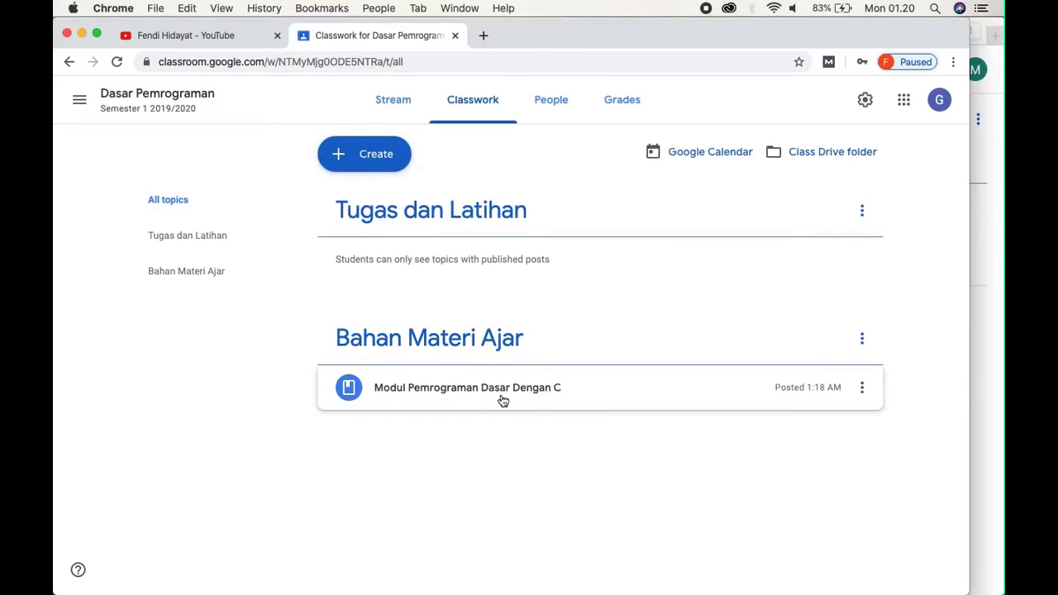
left_click(356, 164)
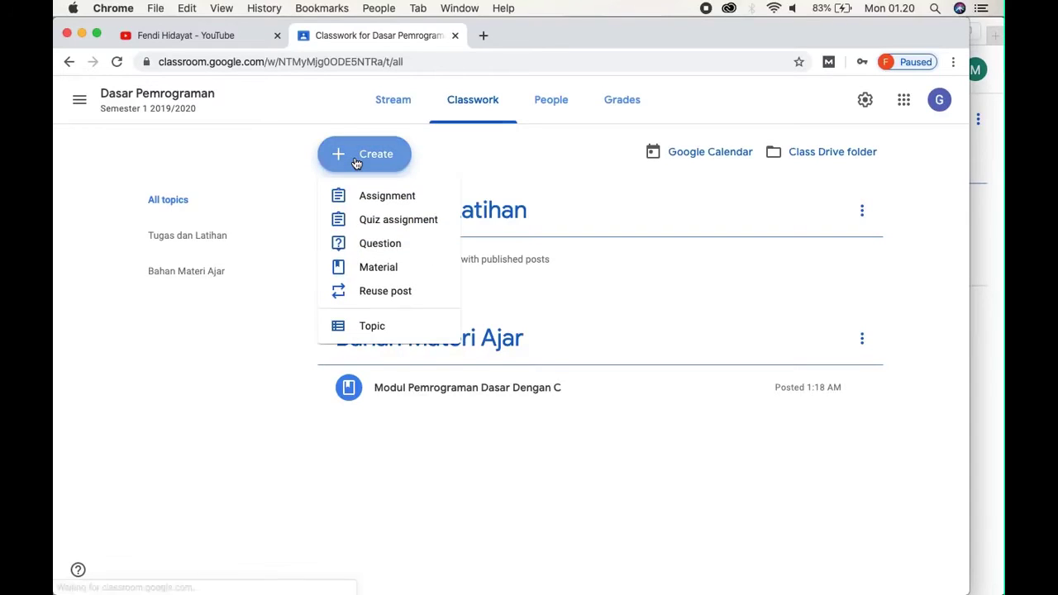
left_click(368, 200)
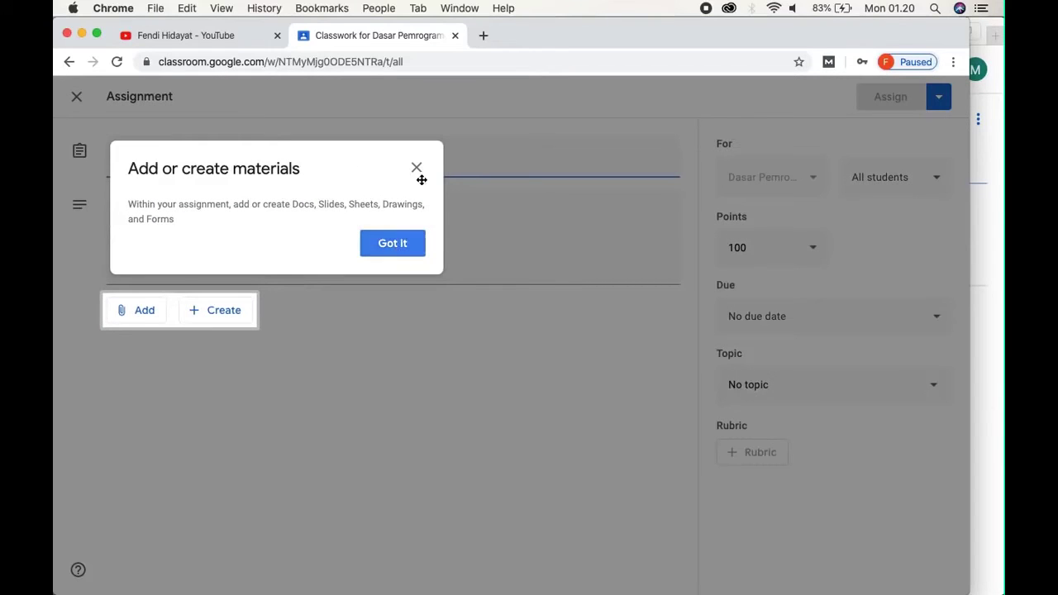
left_click(417, 170)
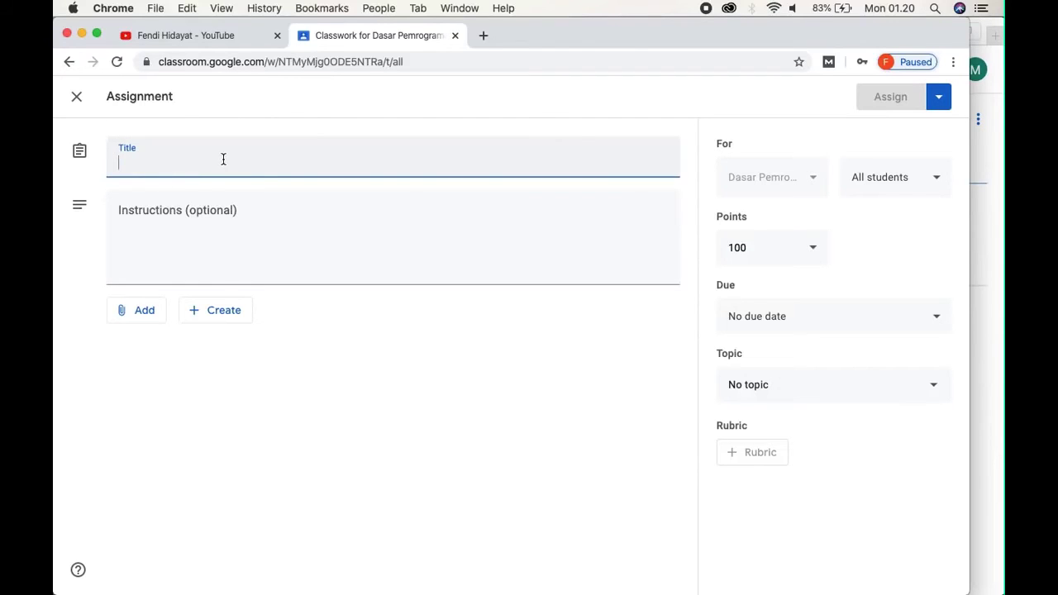
type("Tugas")
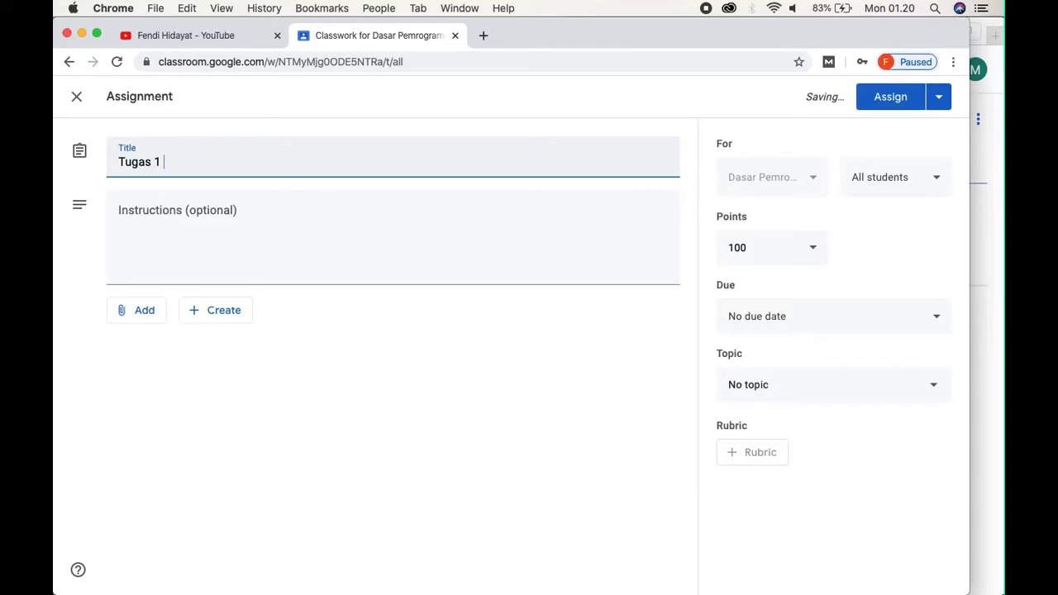
type("1 Membuat Hell")
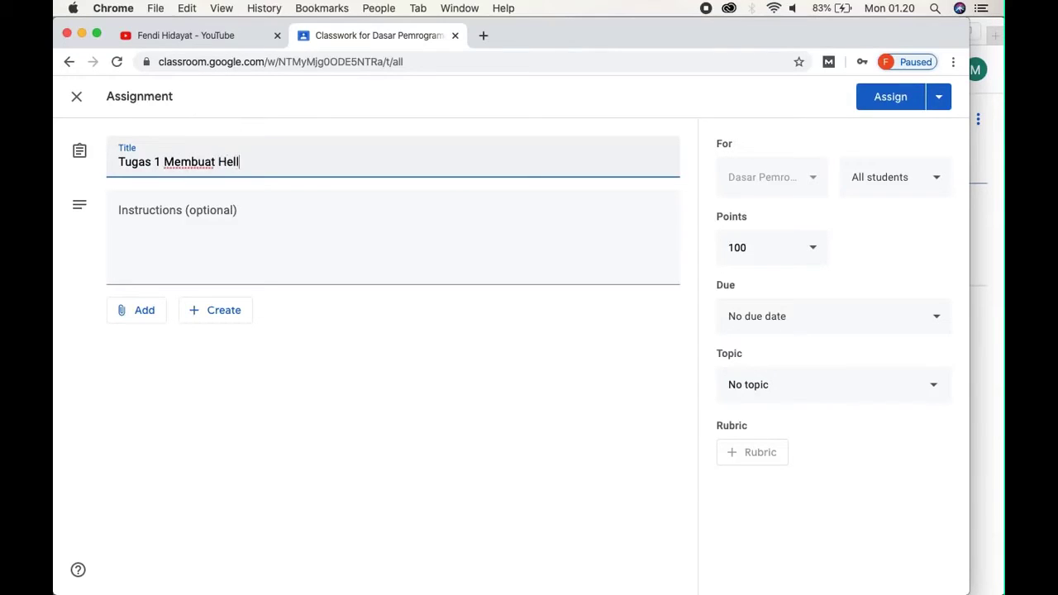
type("o Word")
Step: Enter the assignment instructions "Pelajari Materi yang ada dalam Modul dan kerjakan soal hal 1." and check the attachment options
left_click(210, 214)
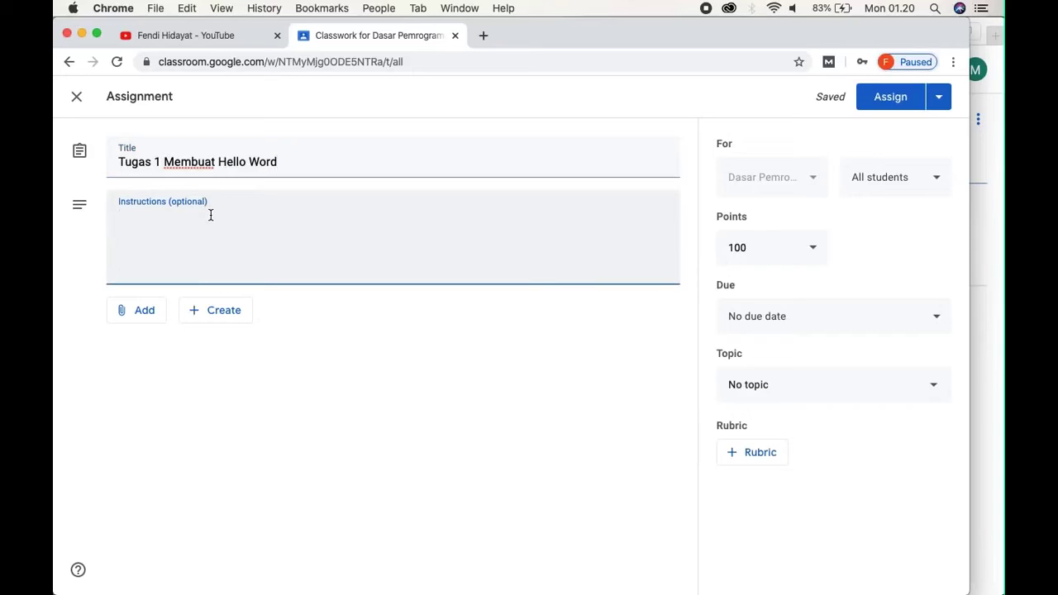
type("Pelajari Materi yang ada")
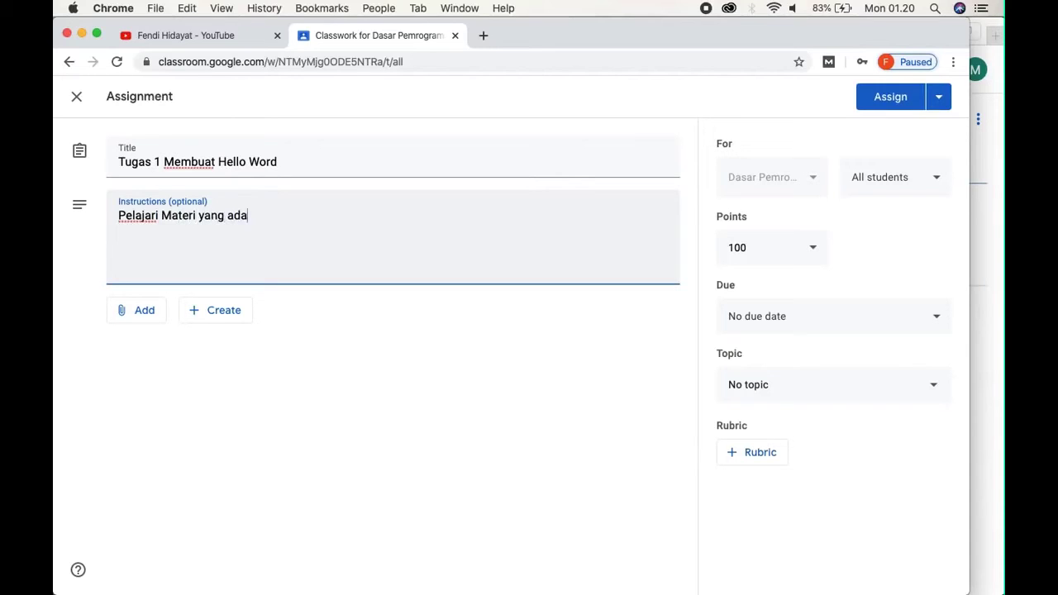
type(" dalam Modul dan kerjakan ")
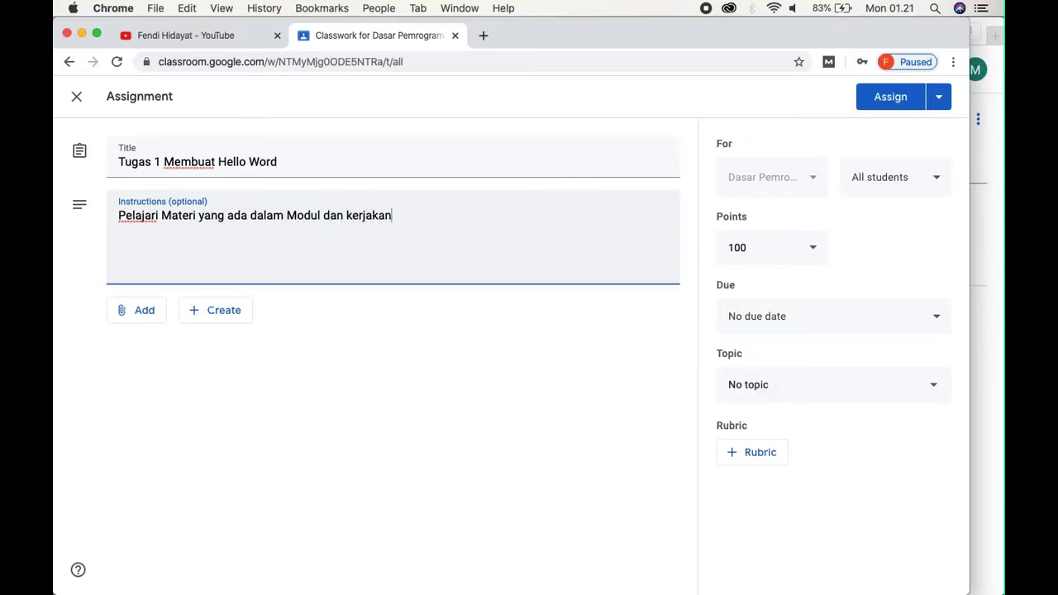
type("soal hal 1")
type(".")
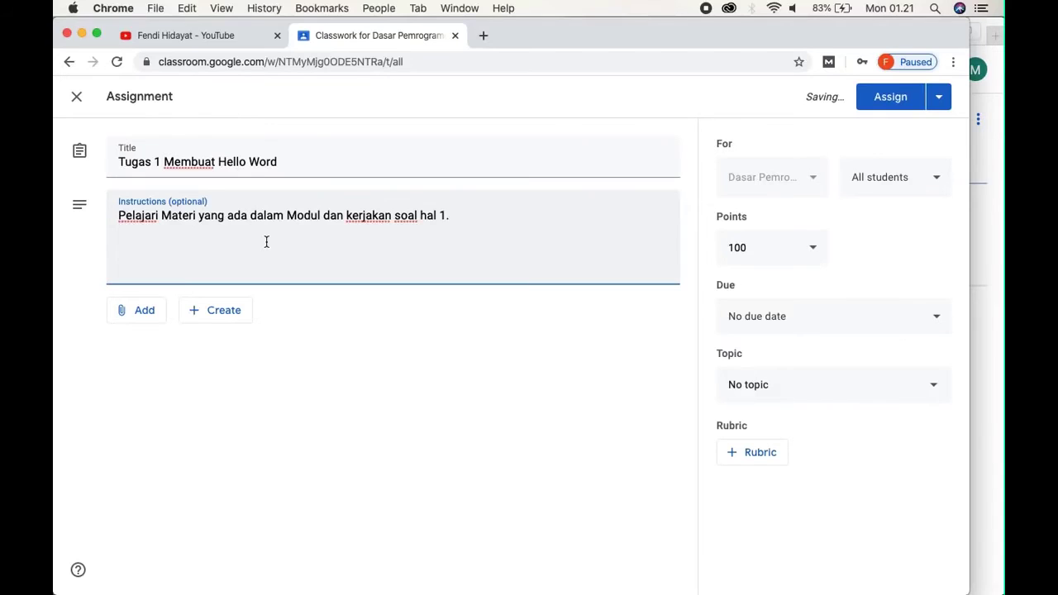
left_click(132, 315)
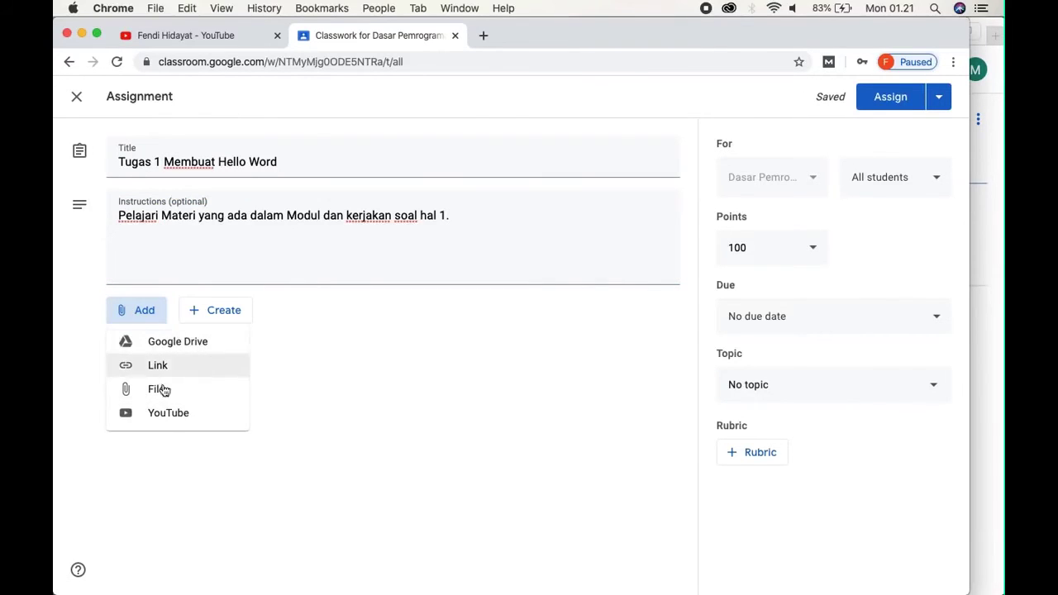
left_click(356, 373)
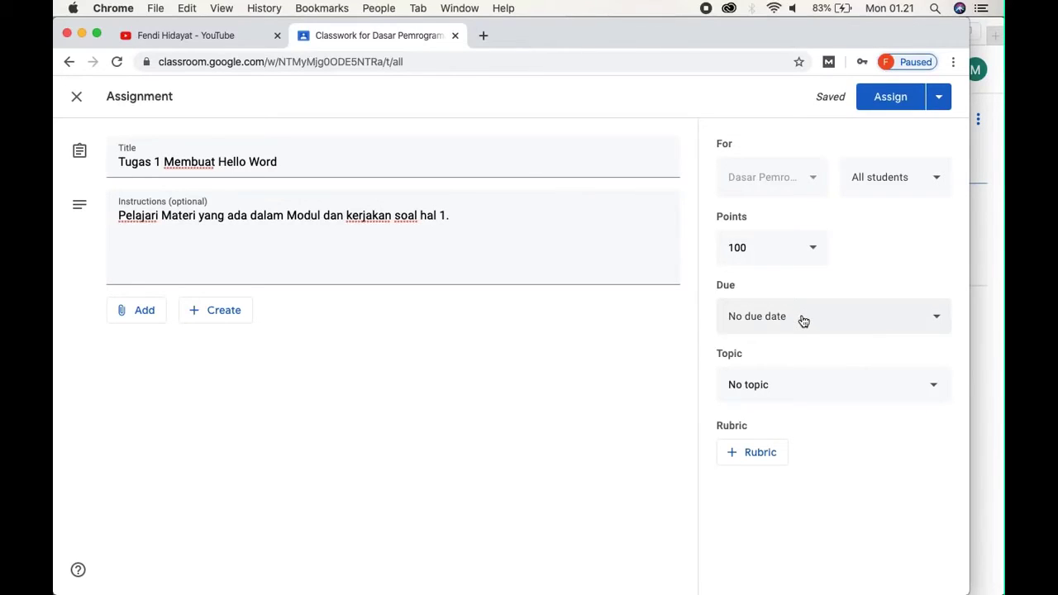
Step: Set the assignment's due date to Mar 18, 2020 and its due time to 9:59 PM
left_click(852, 324)
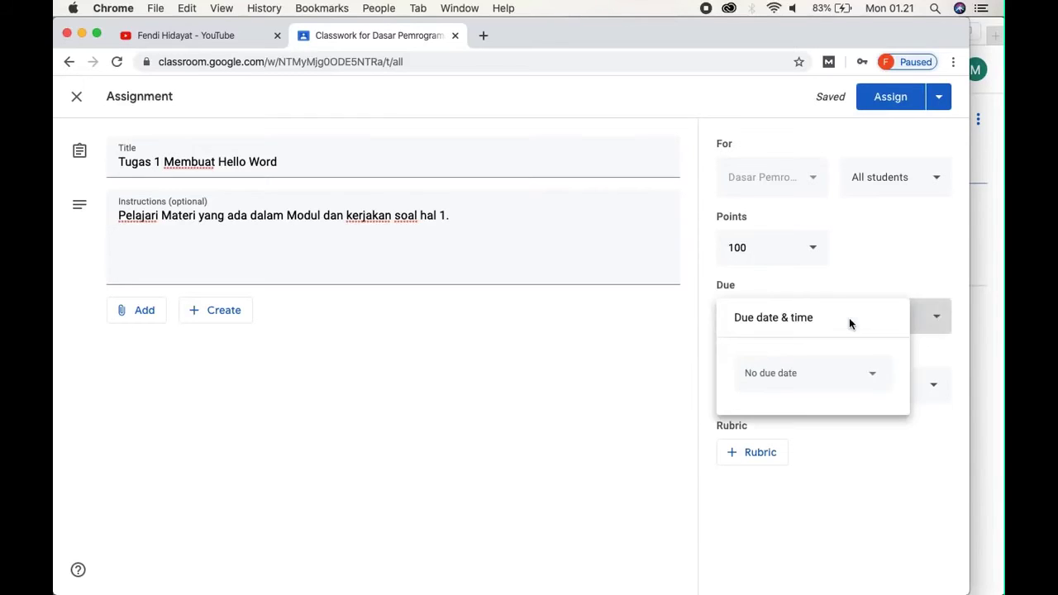
left_click(815, 376)
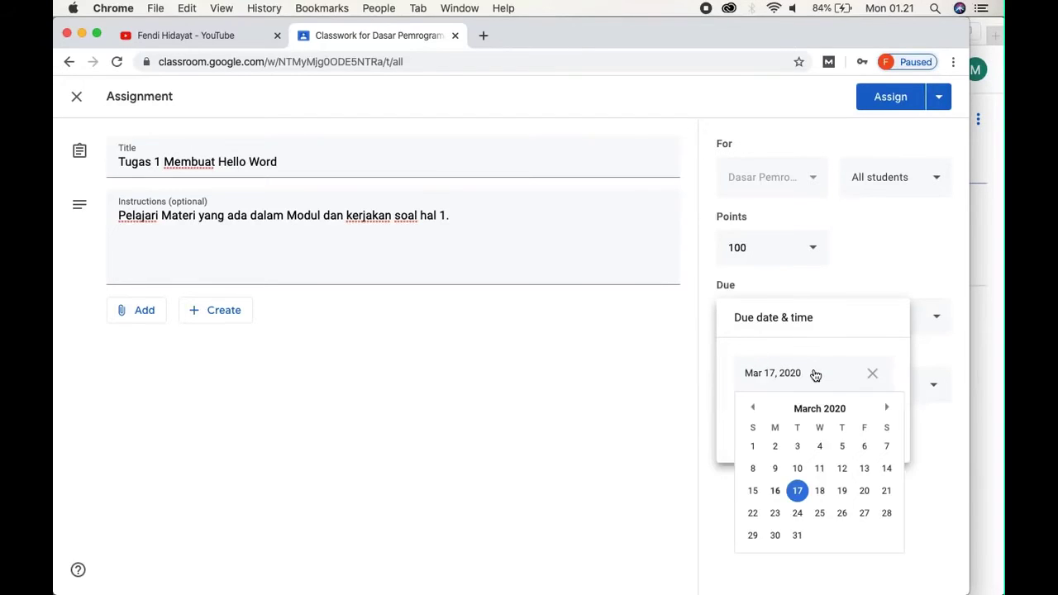
left_click(822, 493)
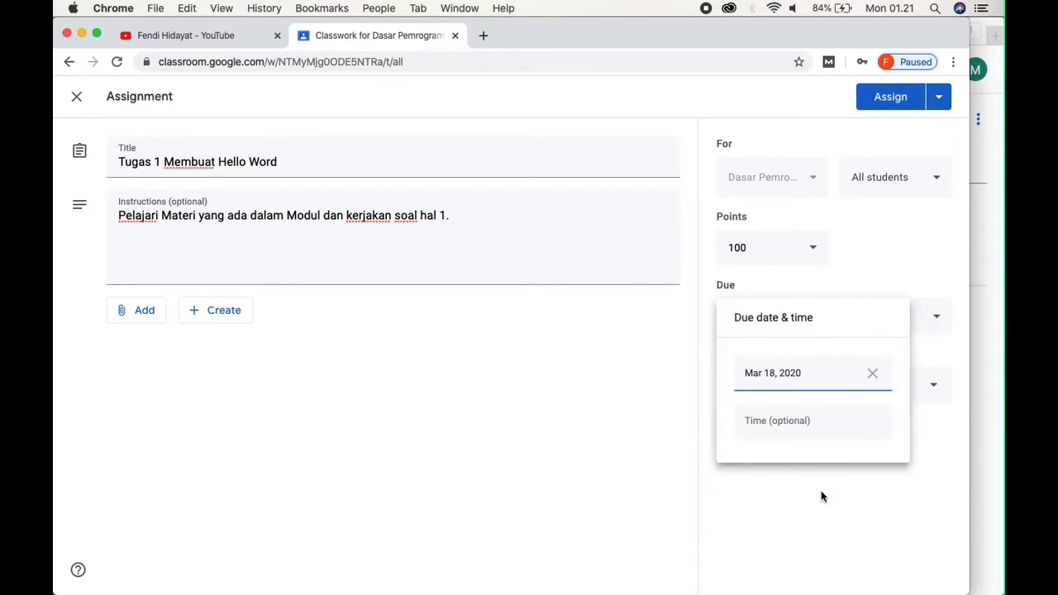
left_click(826, 423)
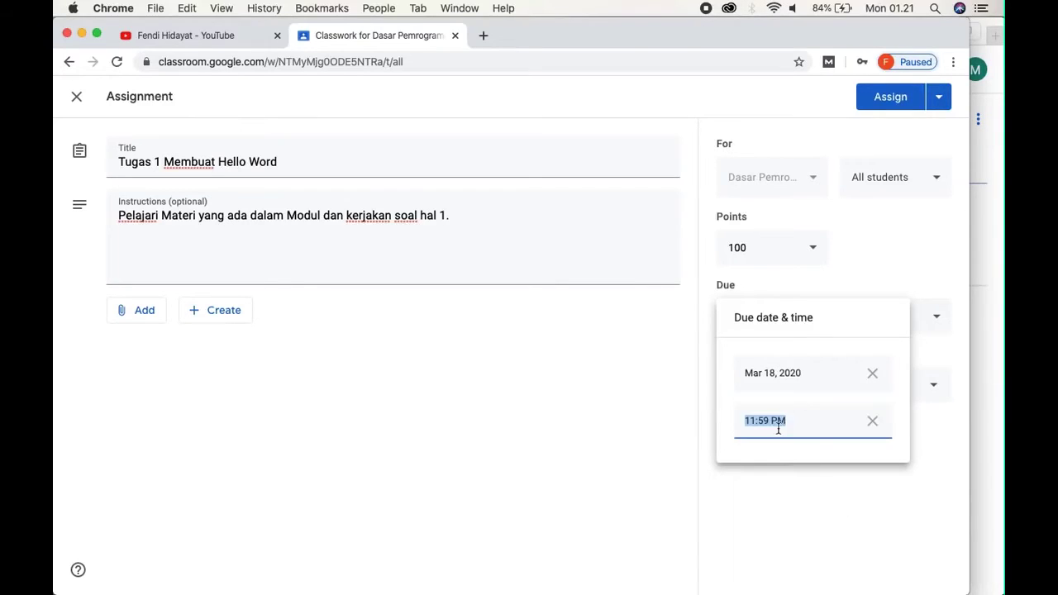
left_click(801, 421)
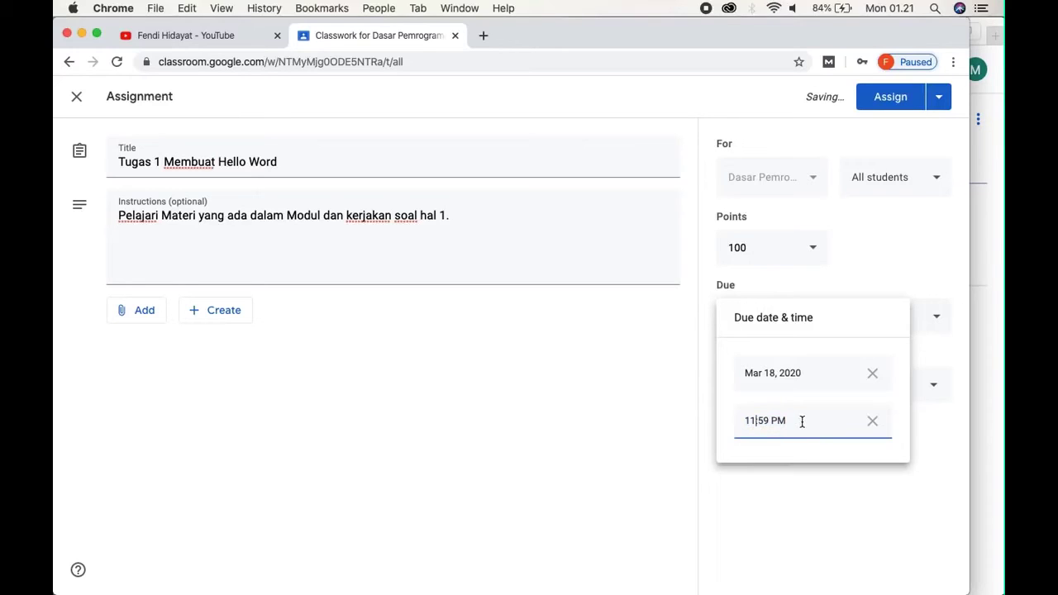
key("BackSpace")
key("BackSpace")
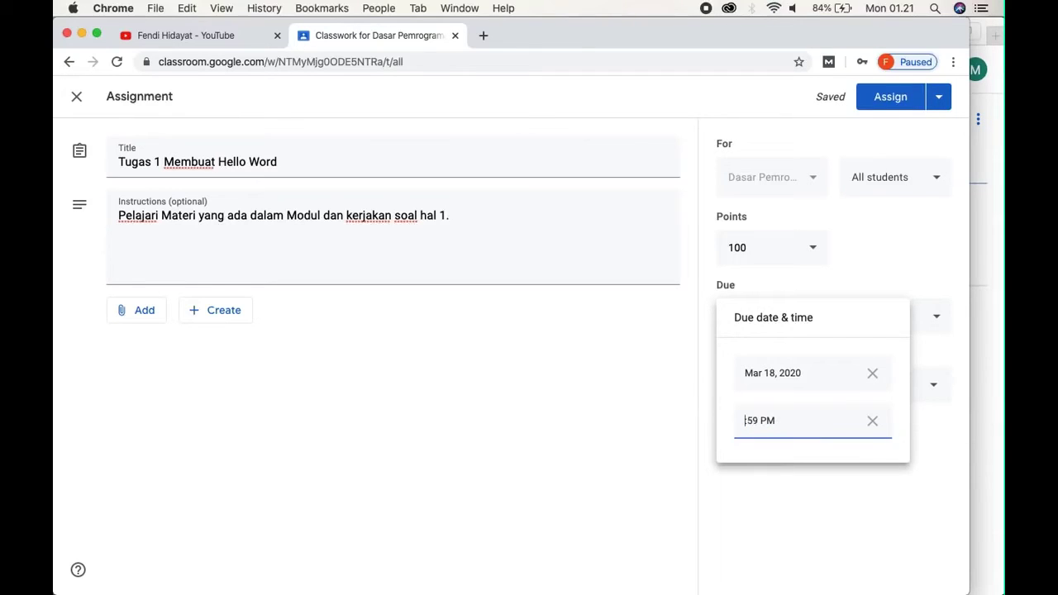
type("21")
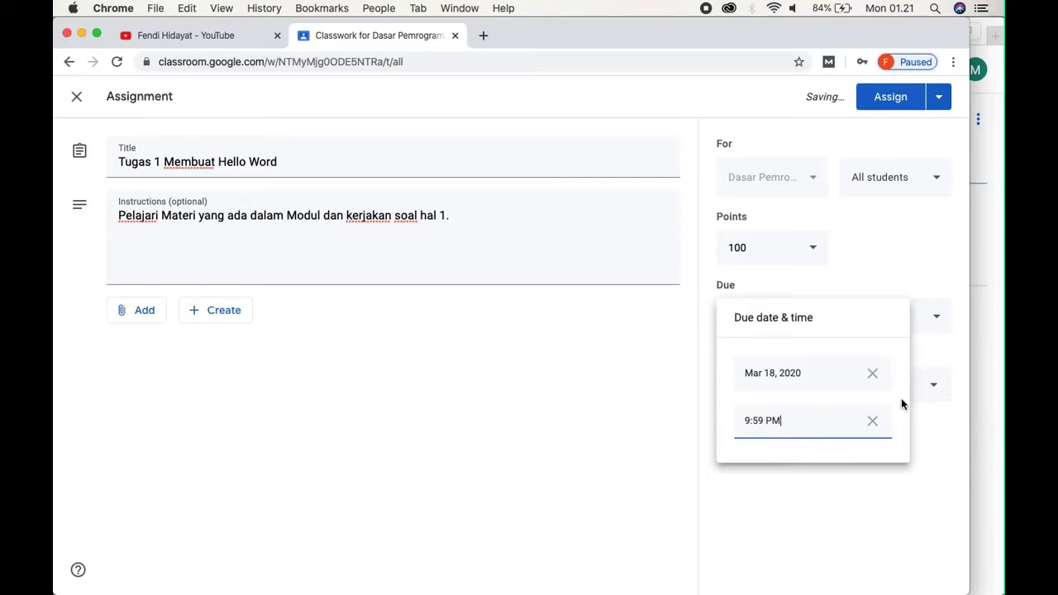
left_click(932, 287)
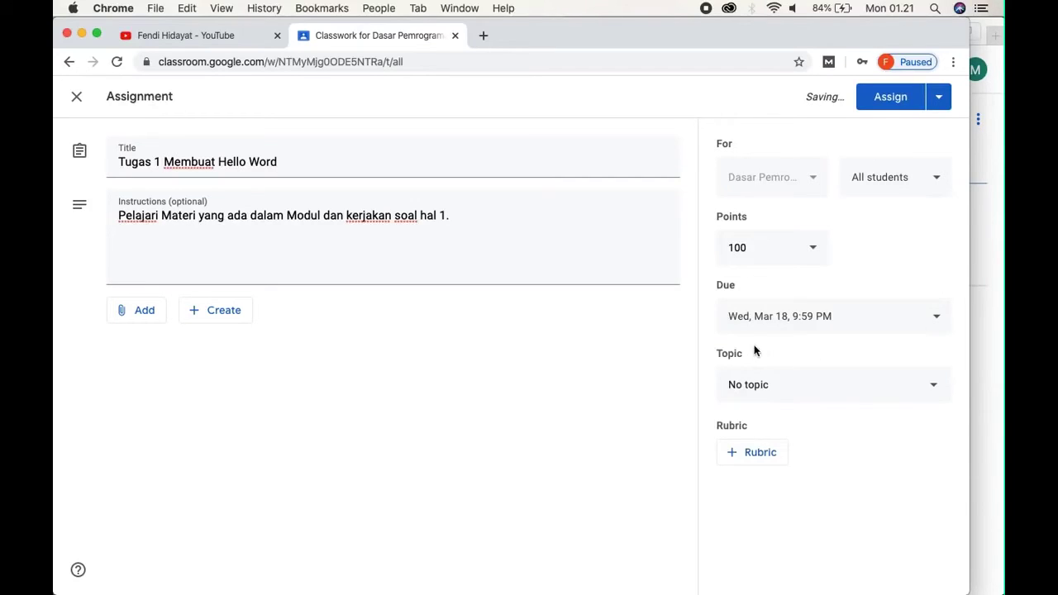
Step: Place the assignment under the "Tugas dan Latihan" topic and assign it to all students
left_click(770, 385)
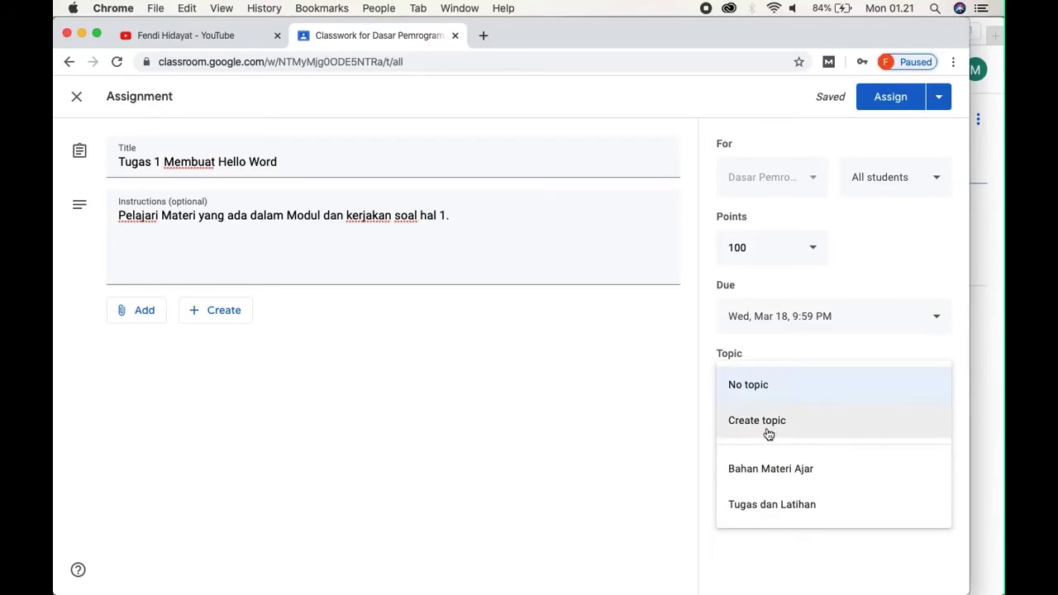
left_click(770, 507)
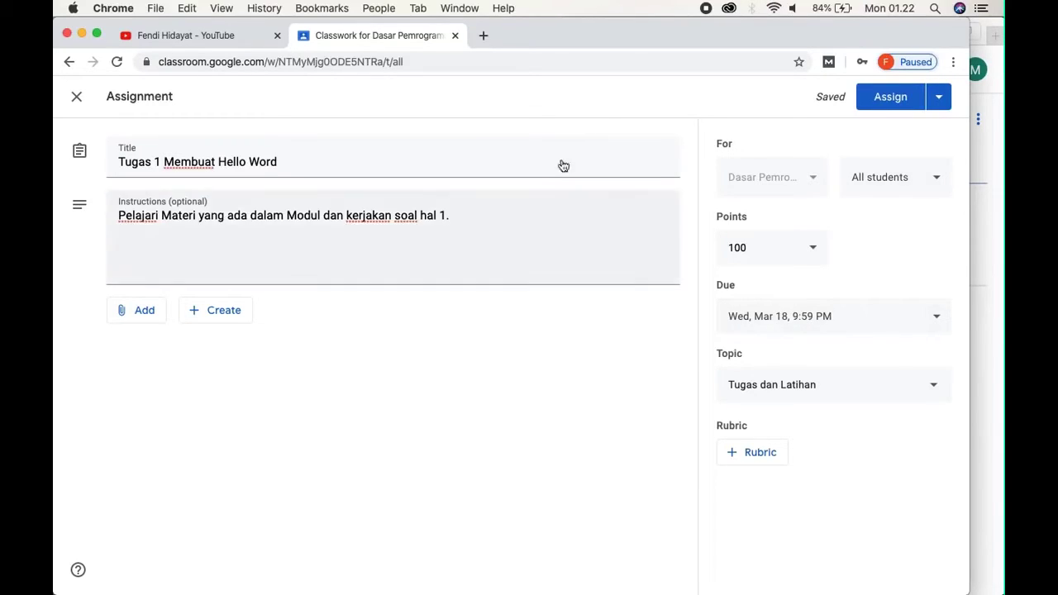
left_click(878, 101)
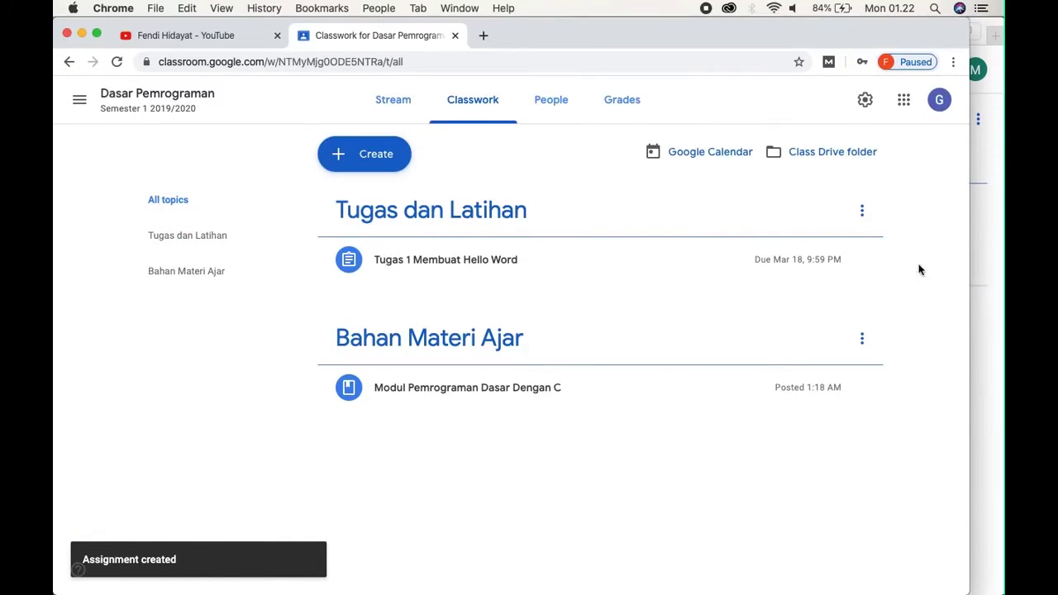
Step: Switch to Safari, return to the Dasar Pemrograman class forum as the student, and reload the page
left_click(976, 240)
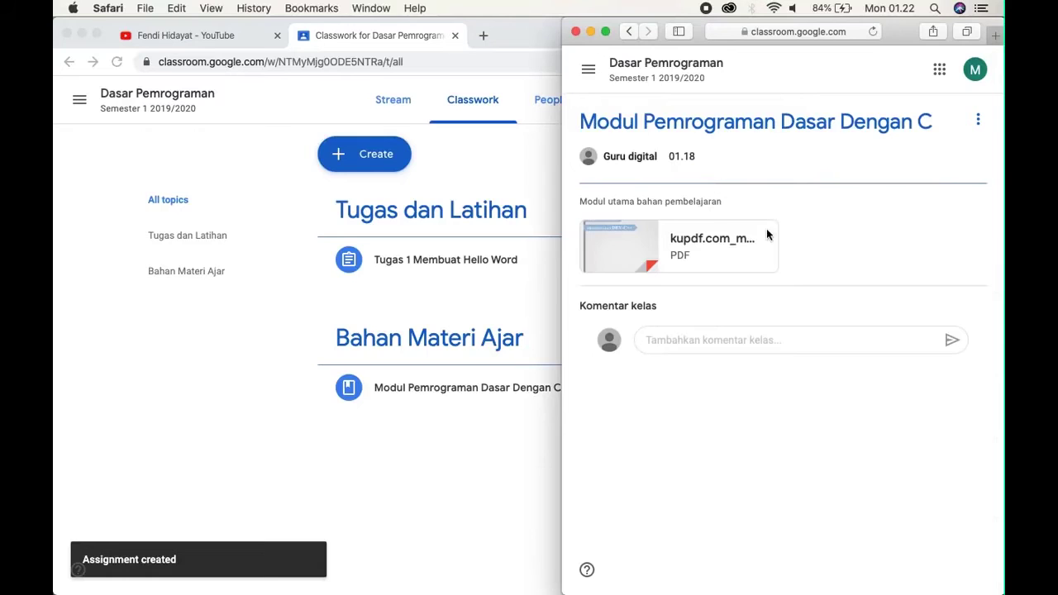
left_click(632, 62)
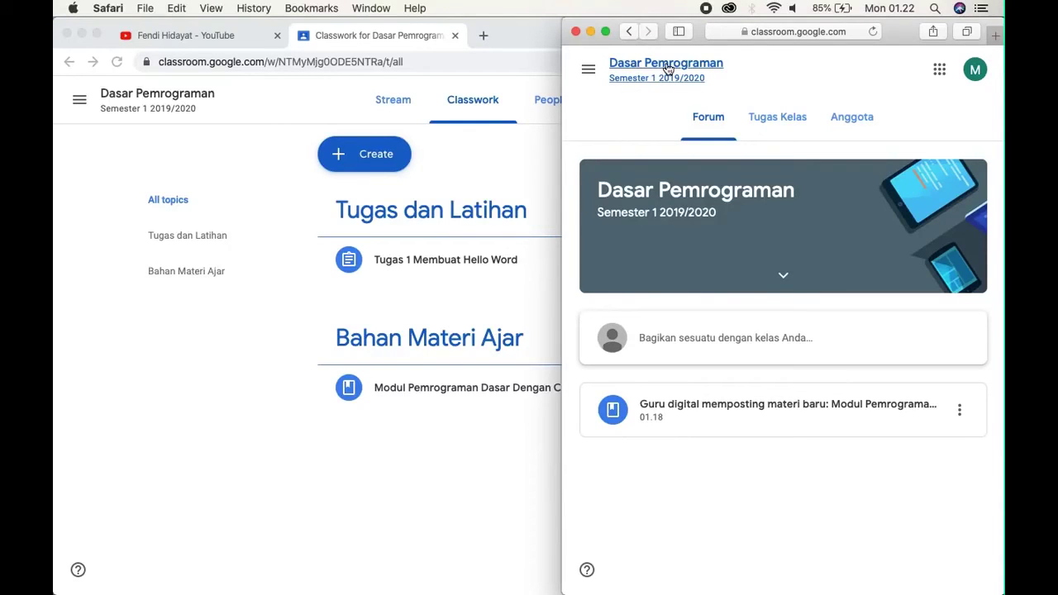
left_click(797, 32)
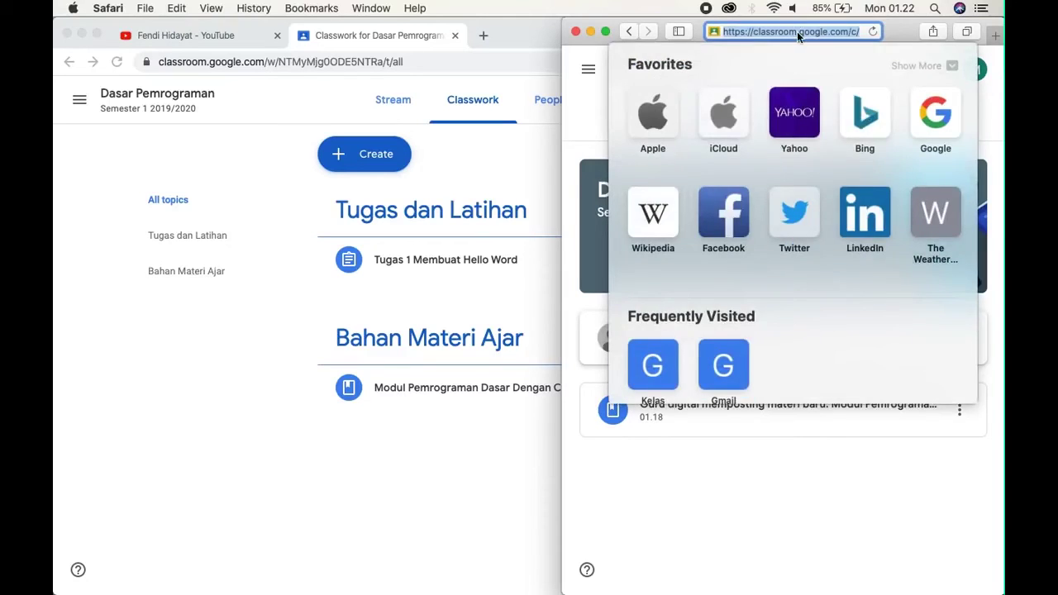
key("Return")
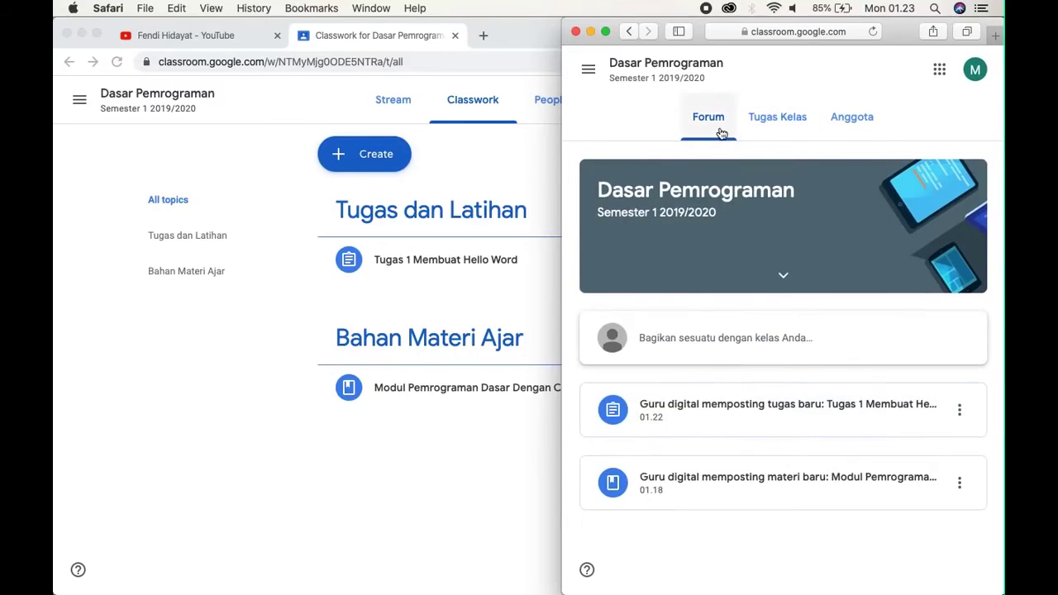
Step: Open the details of "Tugas 1 Membuat Hello Word" from the student's list of assigned work and examine its instructions
left_click(781, 120)
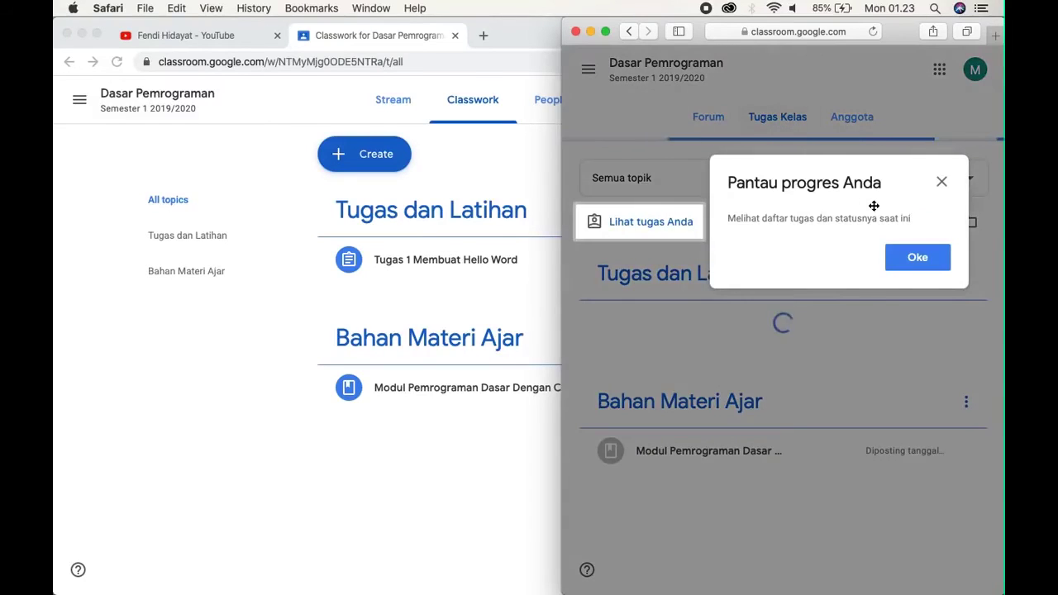
left_click(920, 258)
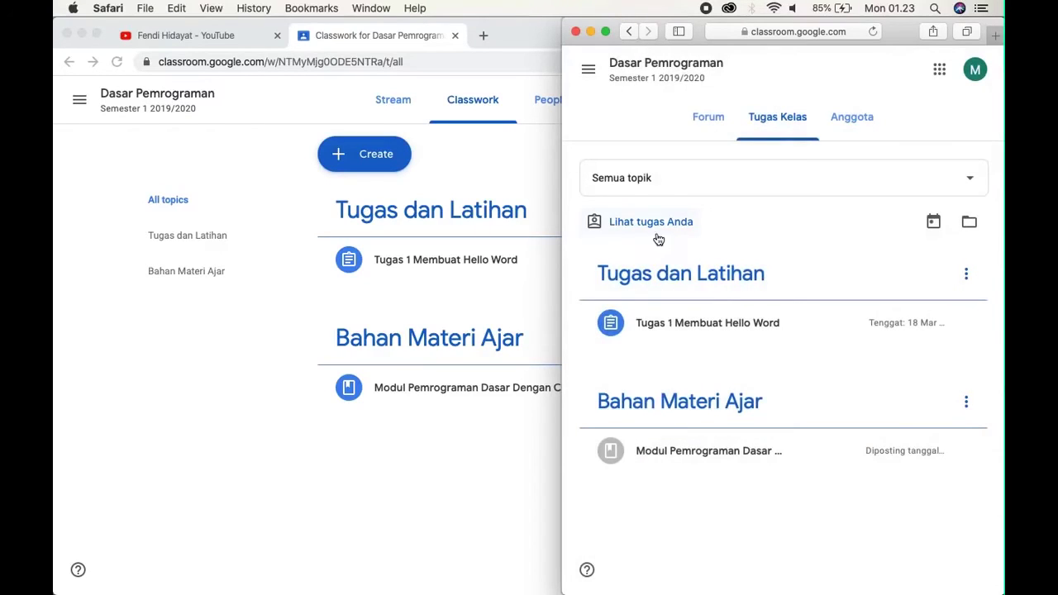
left_click(660, 222)
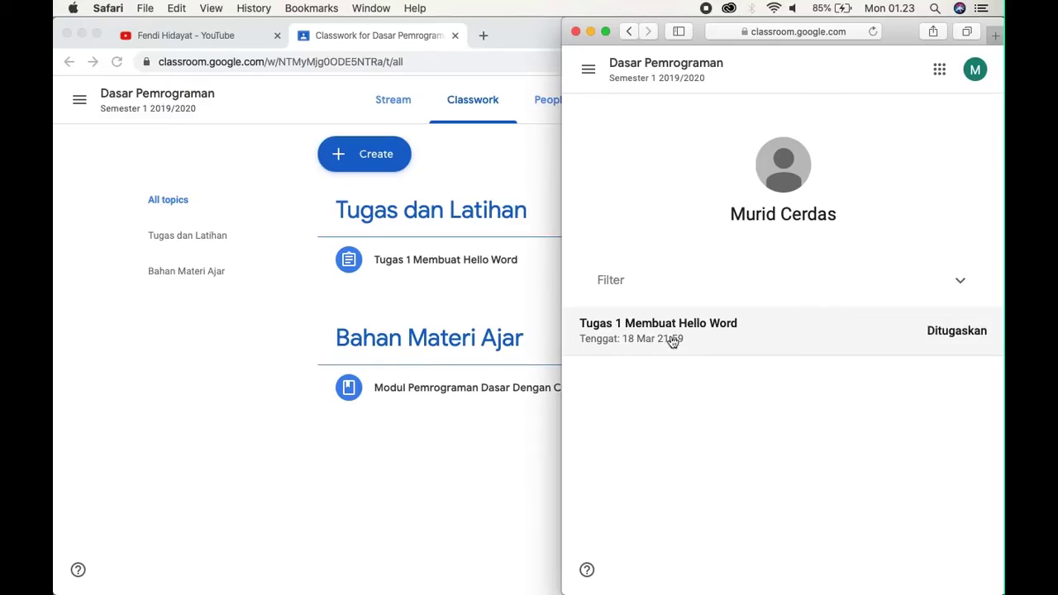
left_click(671, 338)
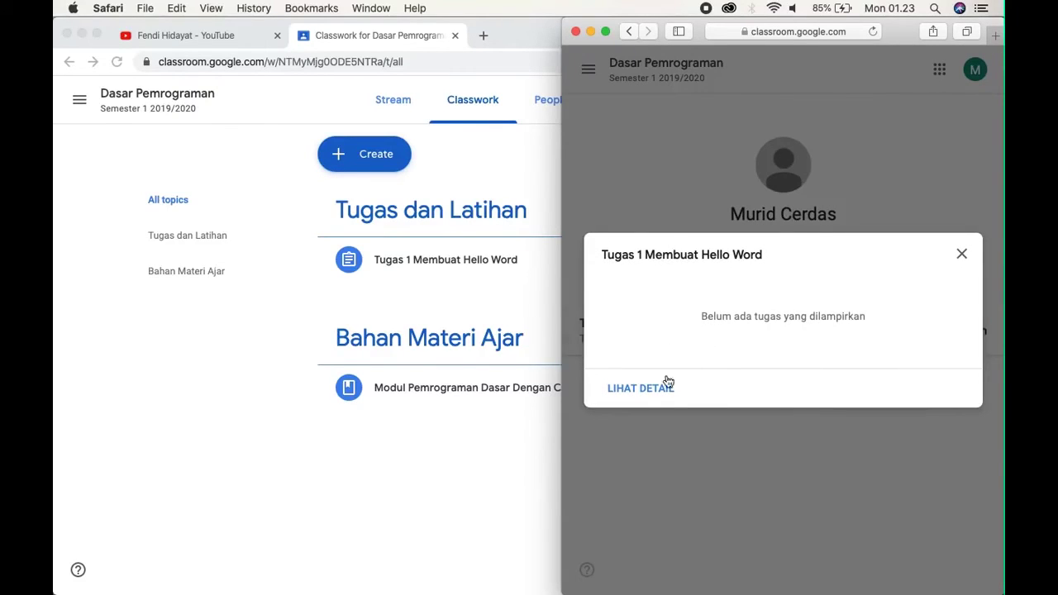
left_click(638, 393)
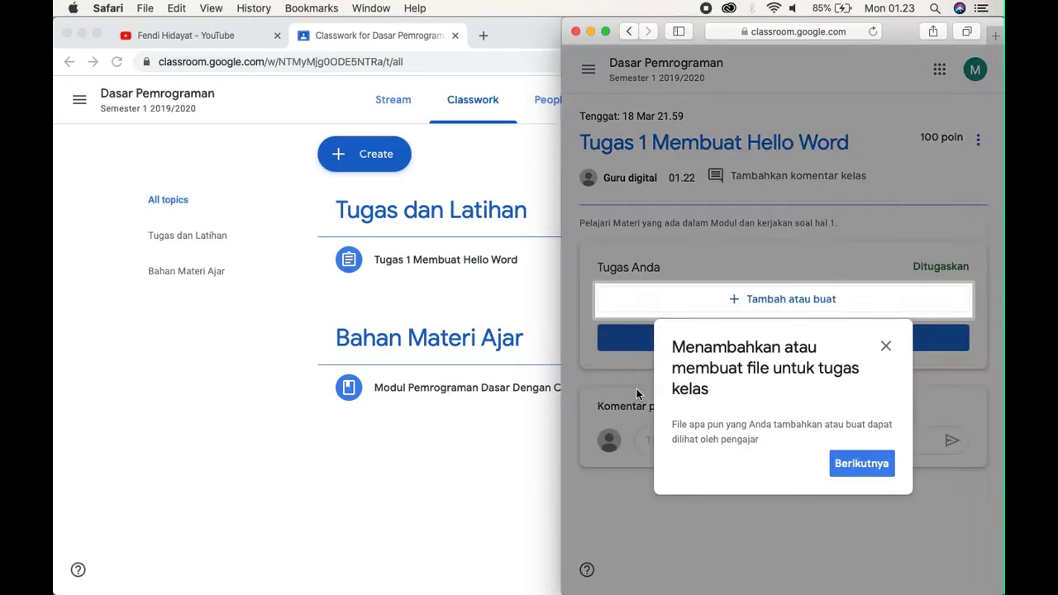
left_click(886, 347)
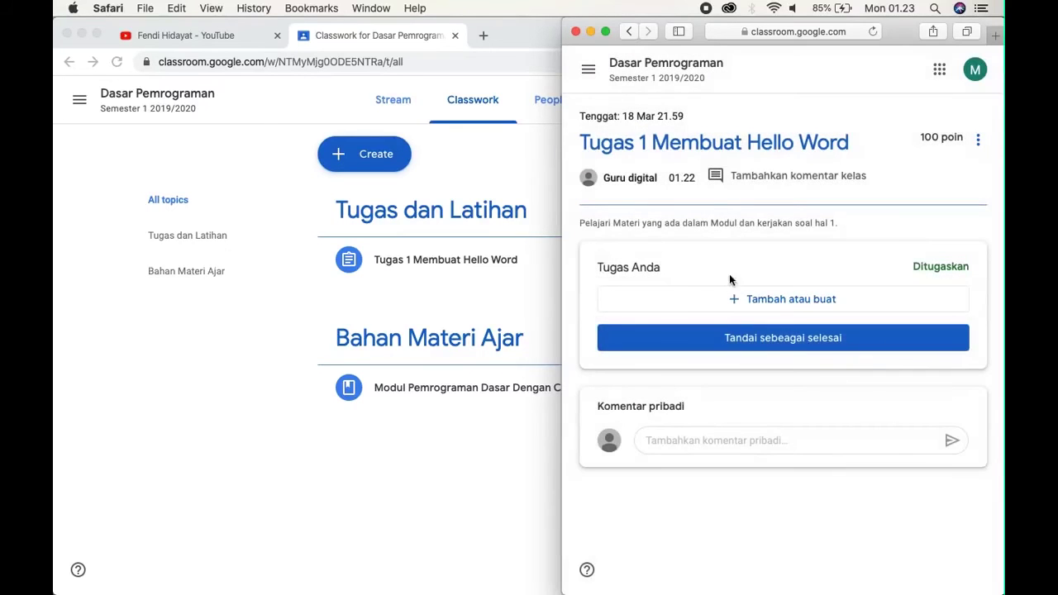
left_click_drag(581, 222, 840, 226)
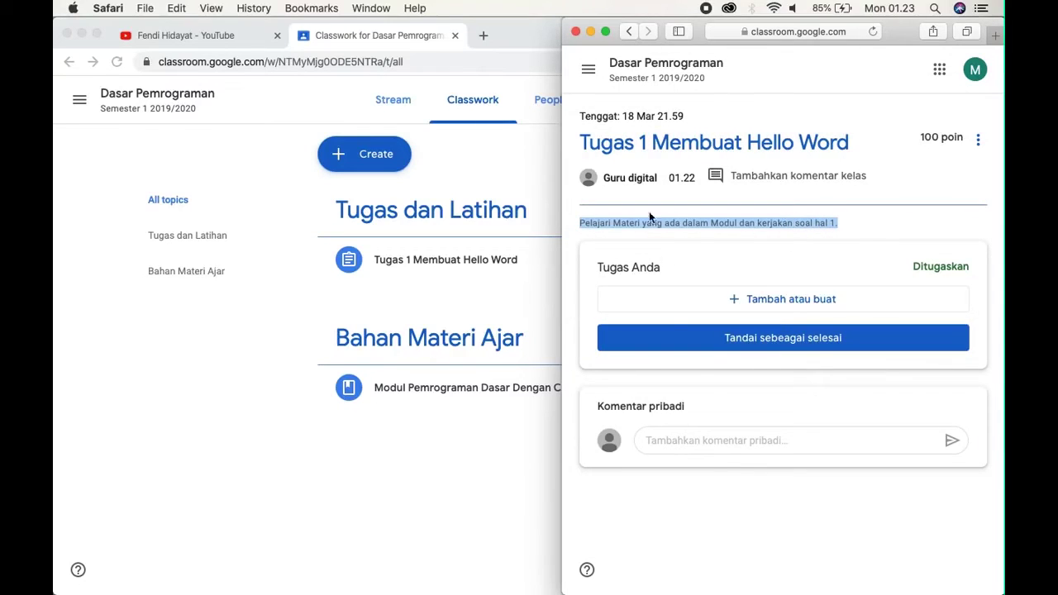
Step: Switch to Chrome with the teacher's classwork page and resize its window so the student's Safari window stays partly visible beside it
left_click(408, 441)
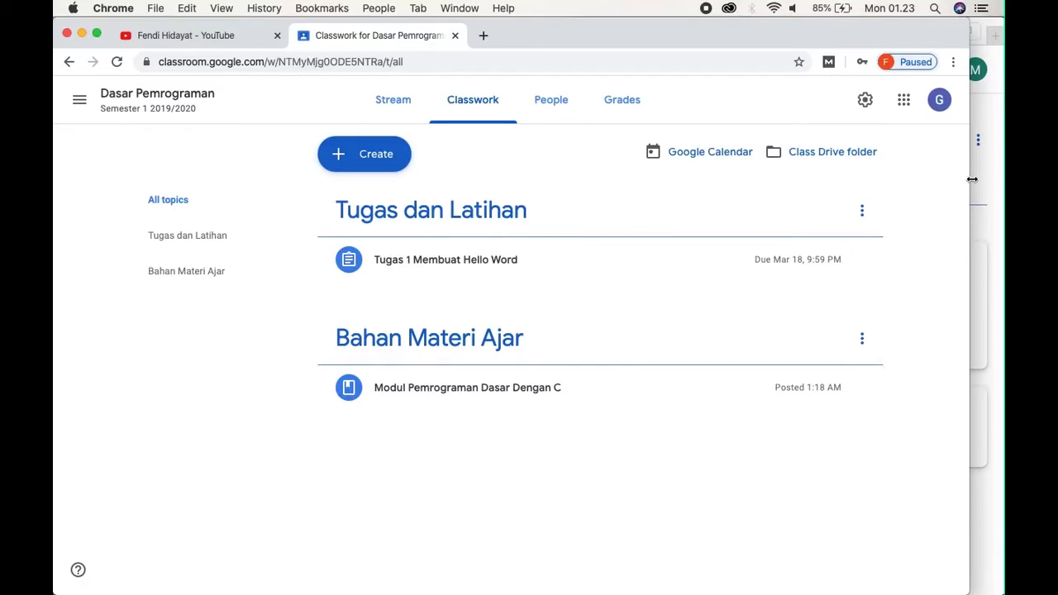
left_click_drag(971, 180, 609, 198)
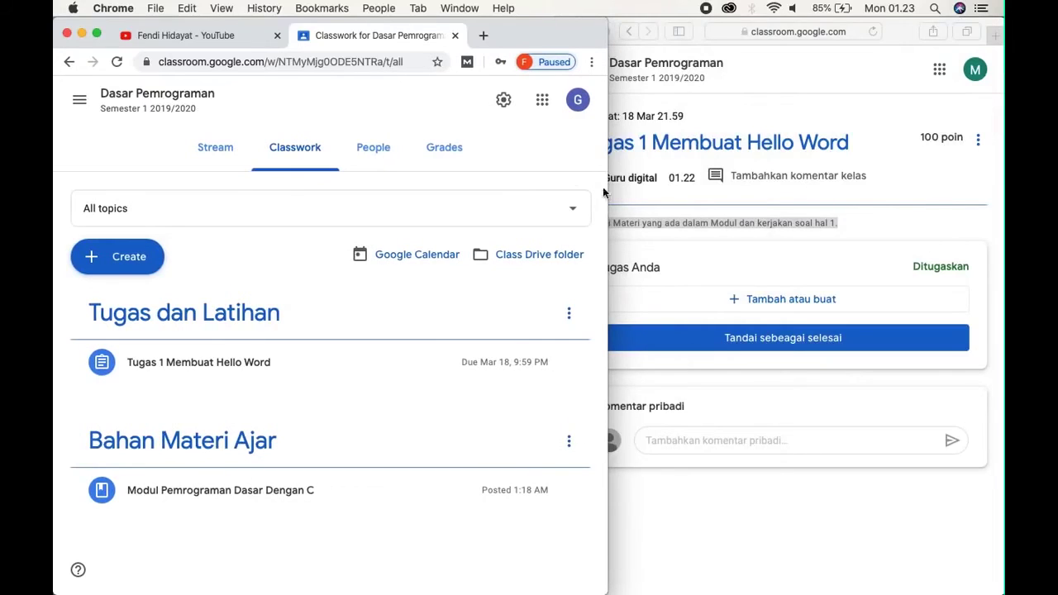
left_click_drag(609, 159, 803, 172)
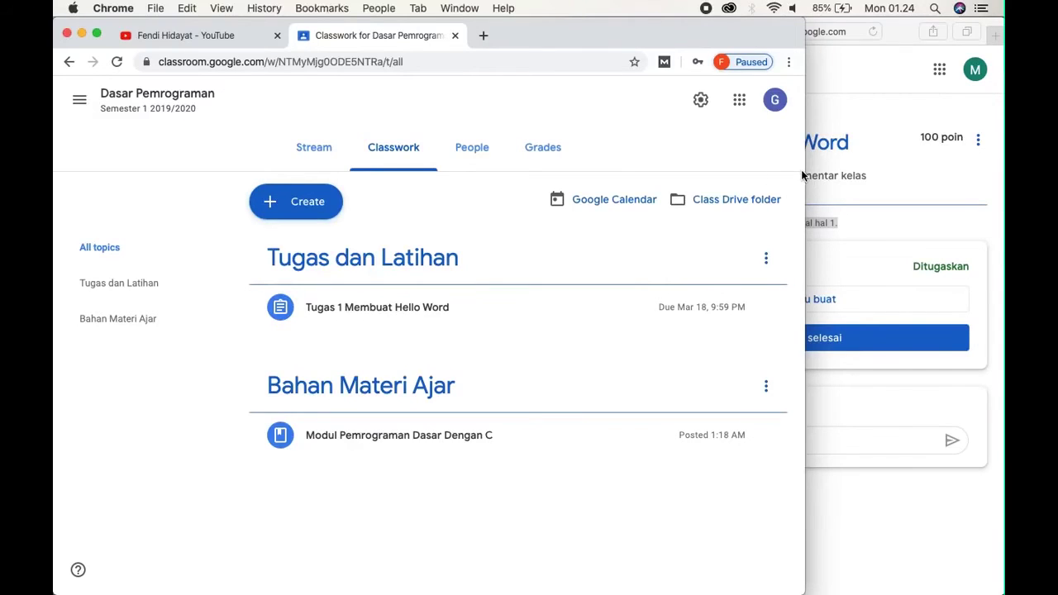
left_click_drag(803, 171, 876, 191)
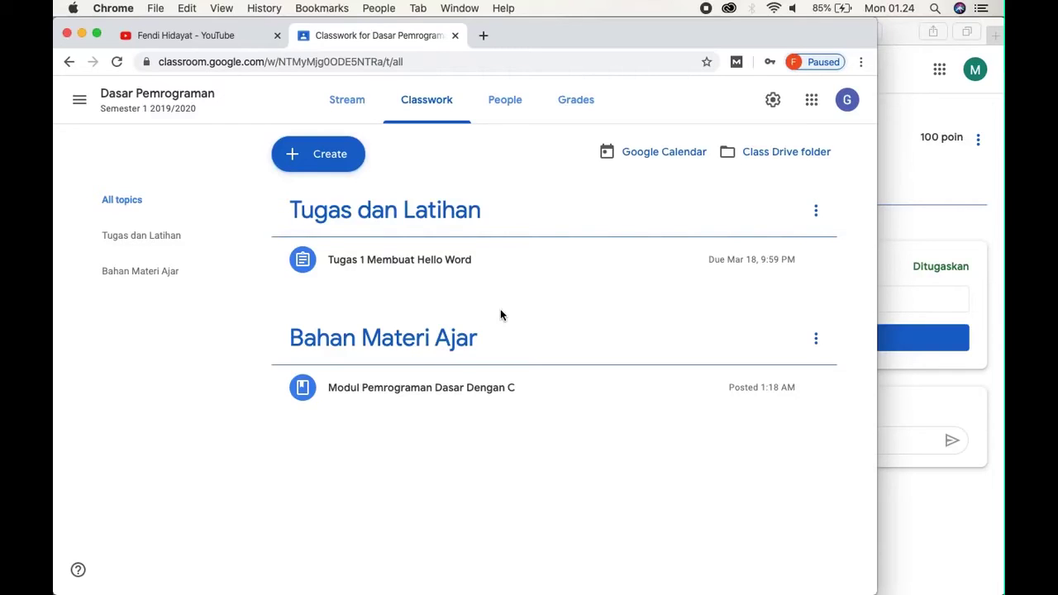
Step: Create a new assignment in the Dasar Pemrograman classwork, dismiss the rubric tip, and title it "Membuat Hello Word"
left_click(327, 157)
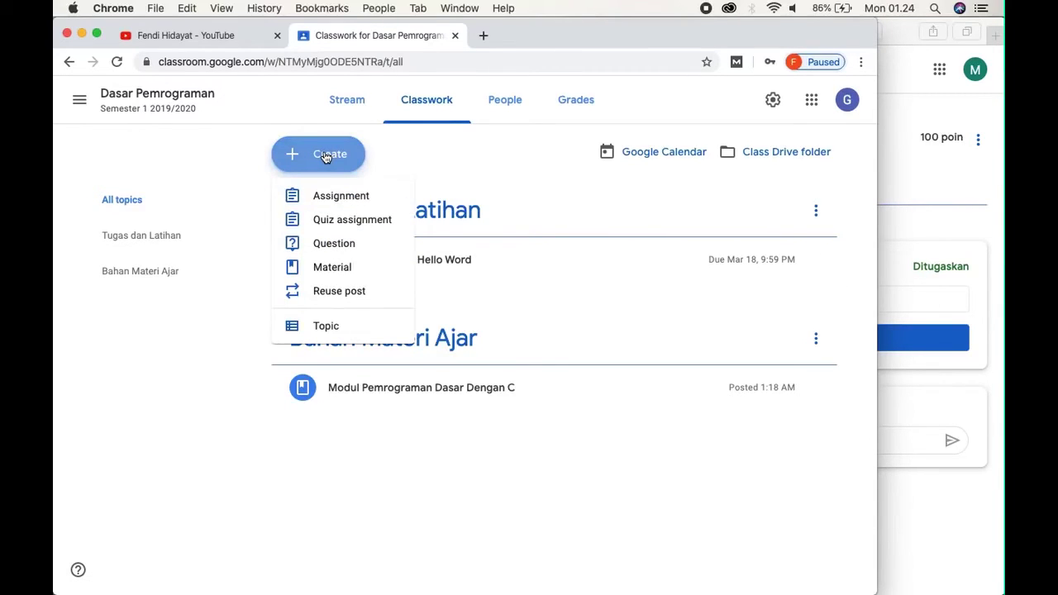
left_click(330, 200)
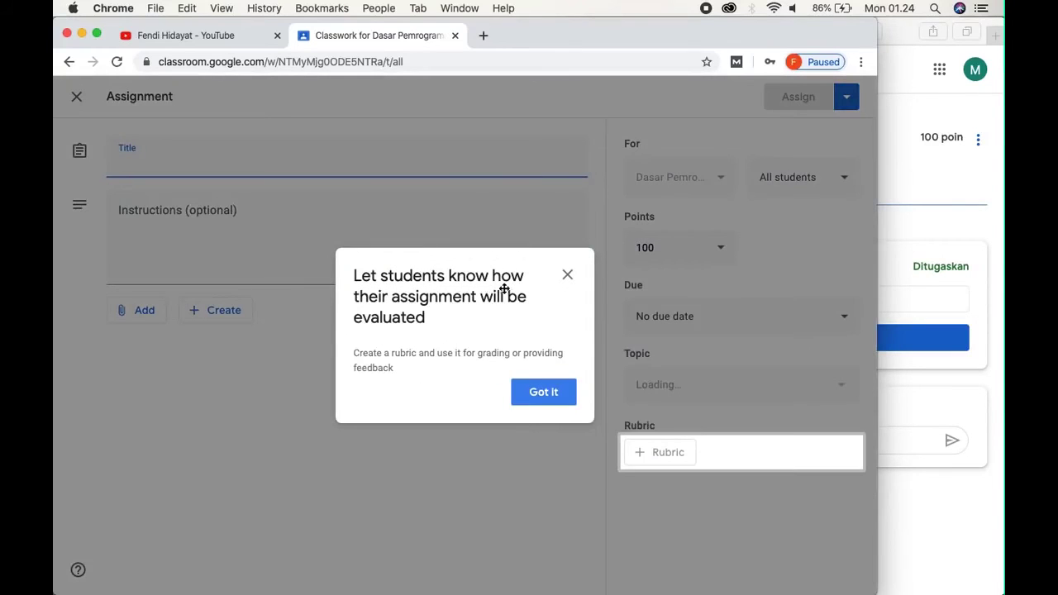
left_click(567, 274)
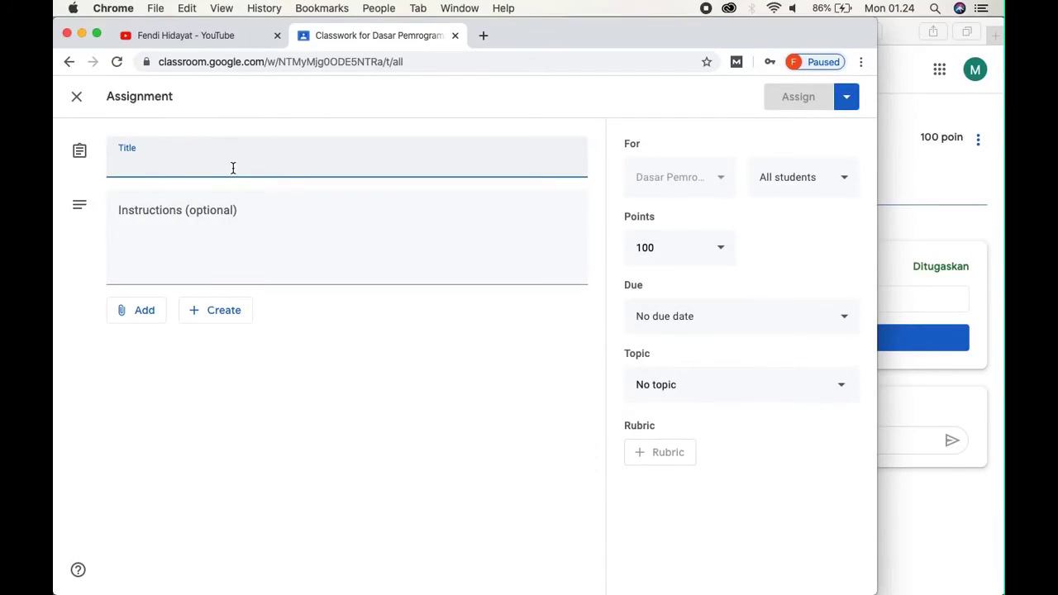
type("Membuat ")
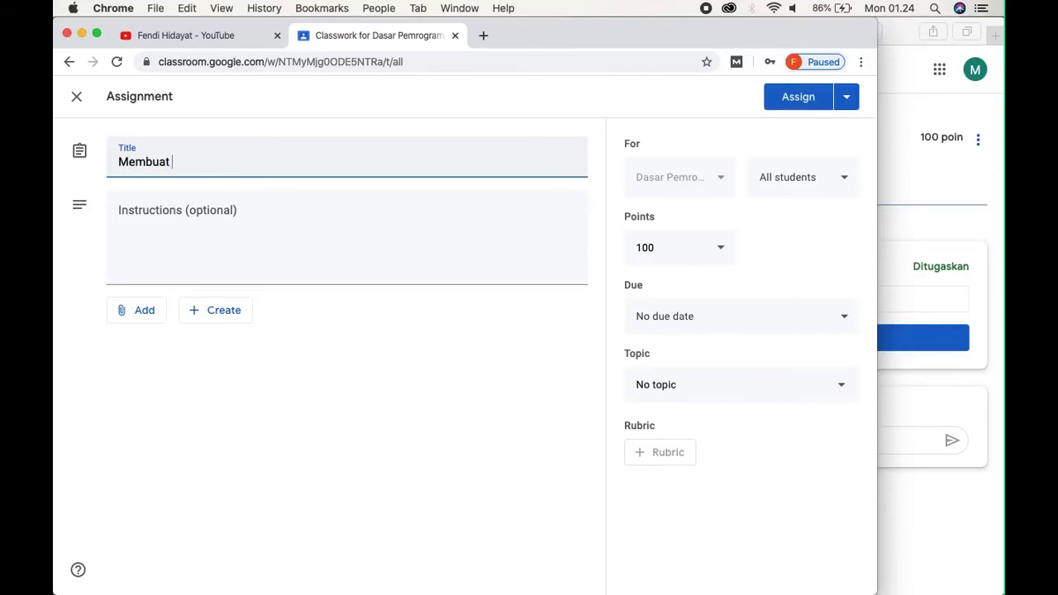
type("Hello Word")
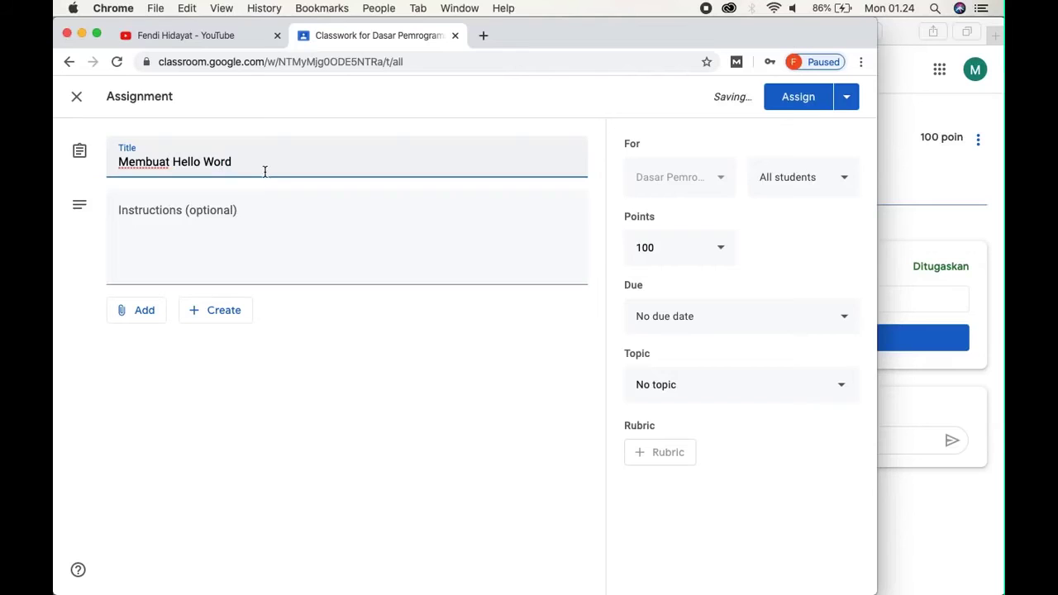
Step: Enter the assignment instructions "1. Baca dan Pahami materi berikut (dalam lampiran)" and, on a new line, "2. Buatlah rangkuman tertulis dari materi"
left_click(235, 210)
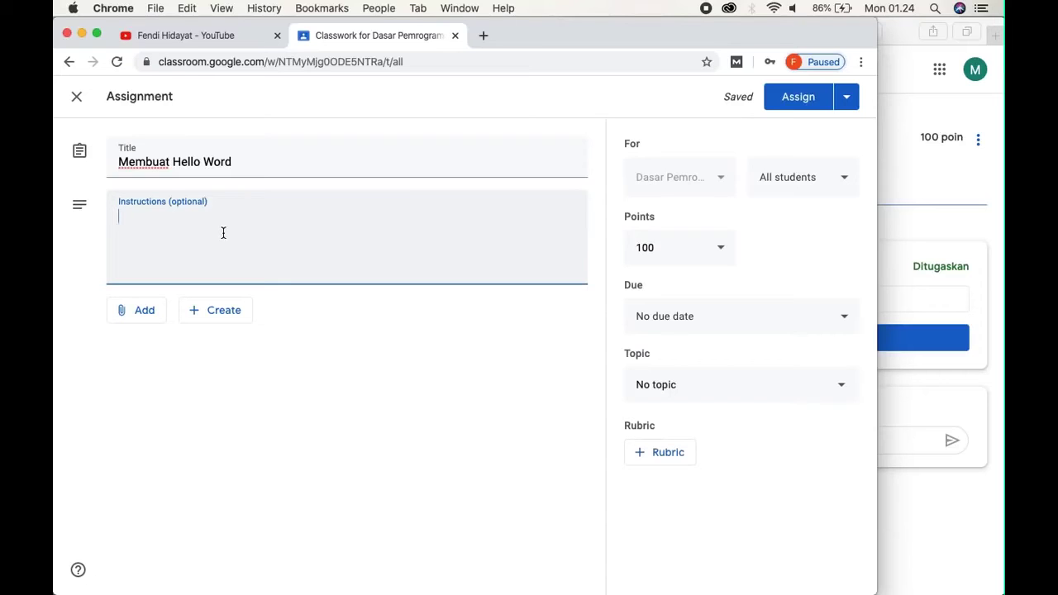
type("1. Baca dan P")
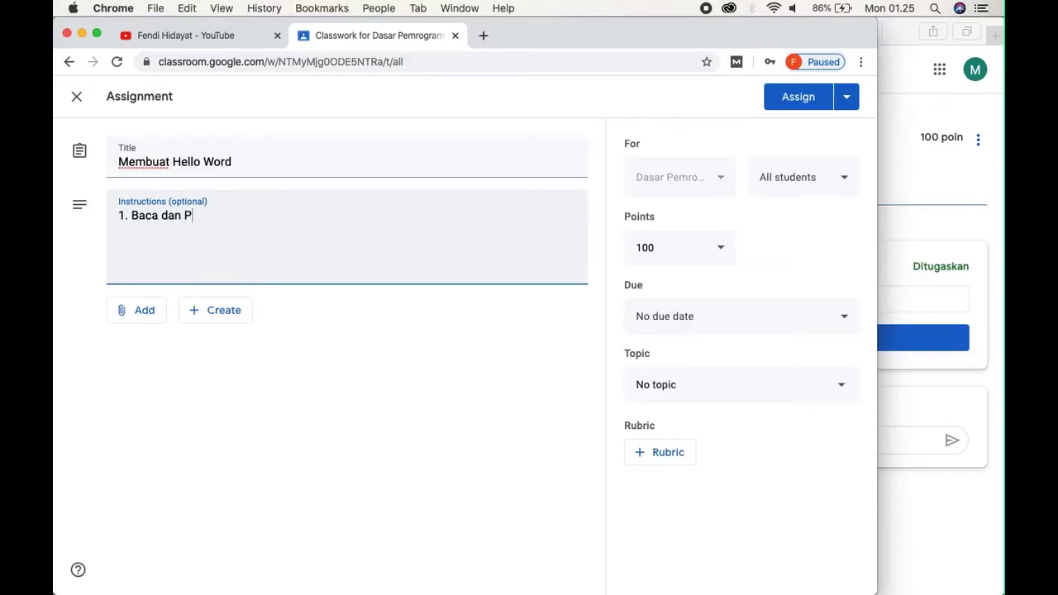
type("ahami mate")
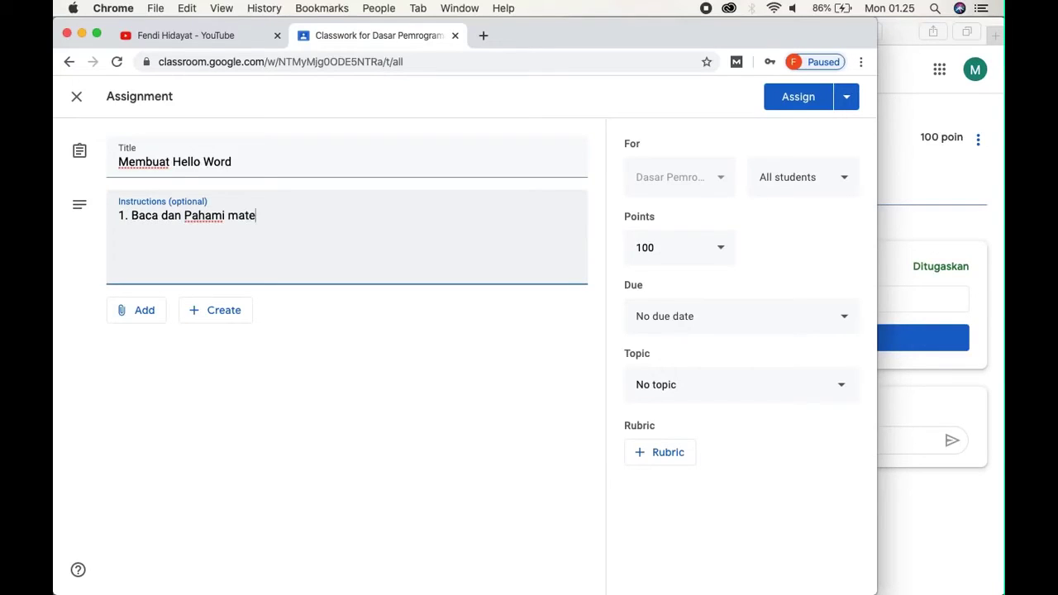
type("ri berikut (")
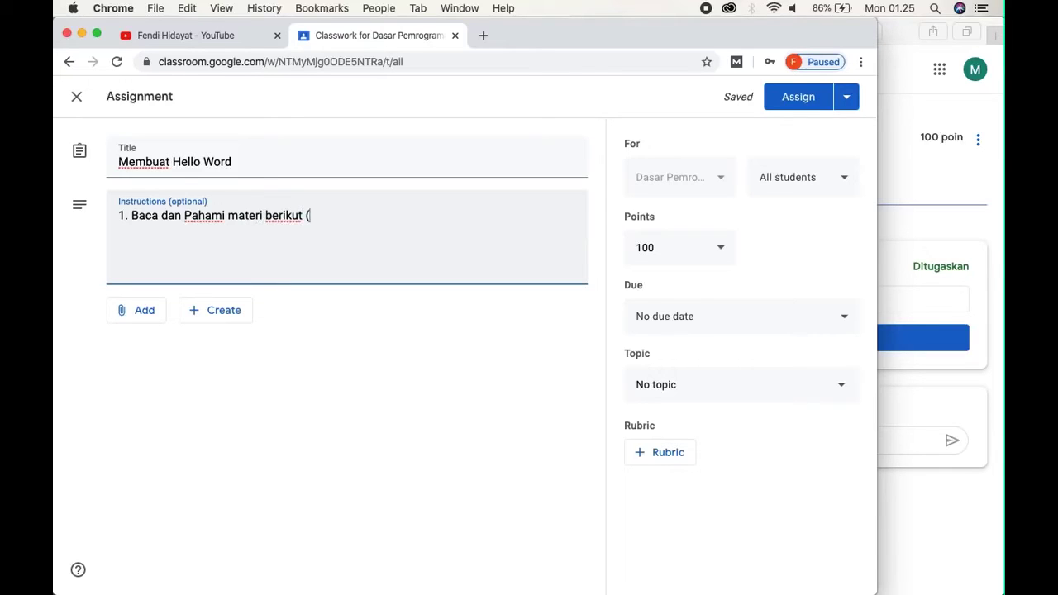
type("dalam lampiran")
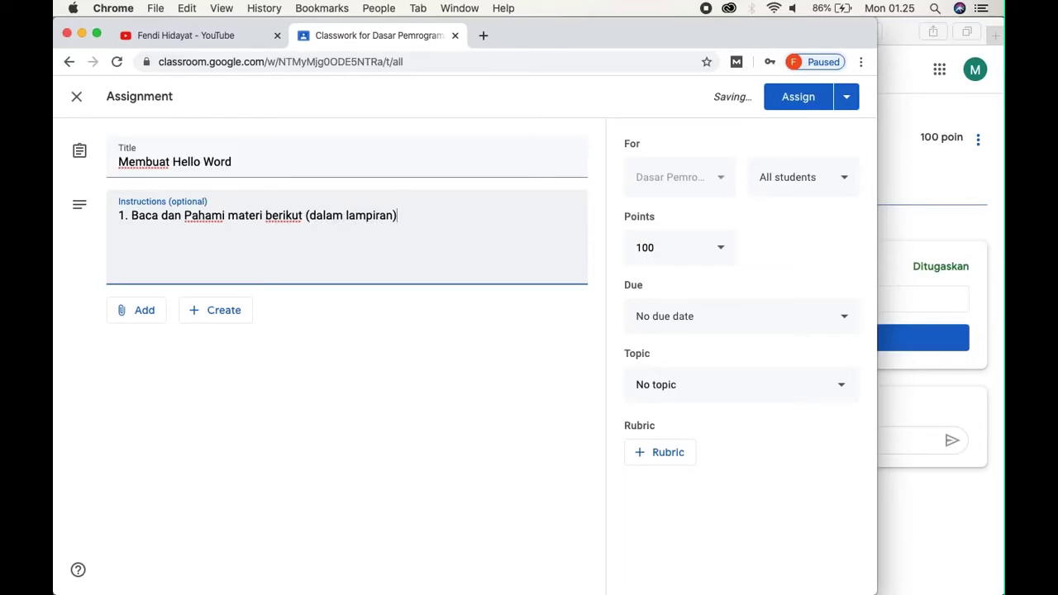
key("Return")
type("2. Buatlah rangkuman tertulis ")
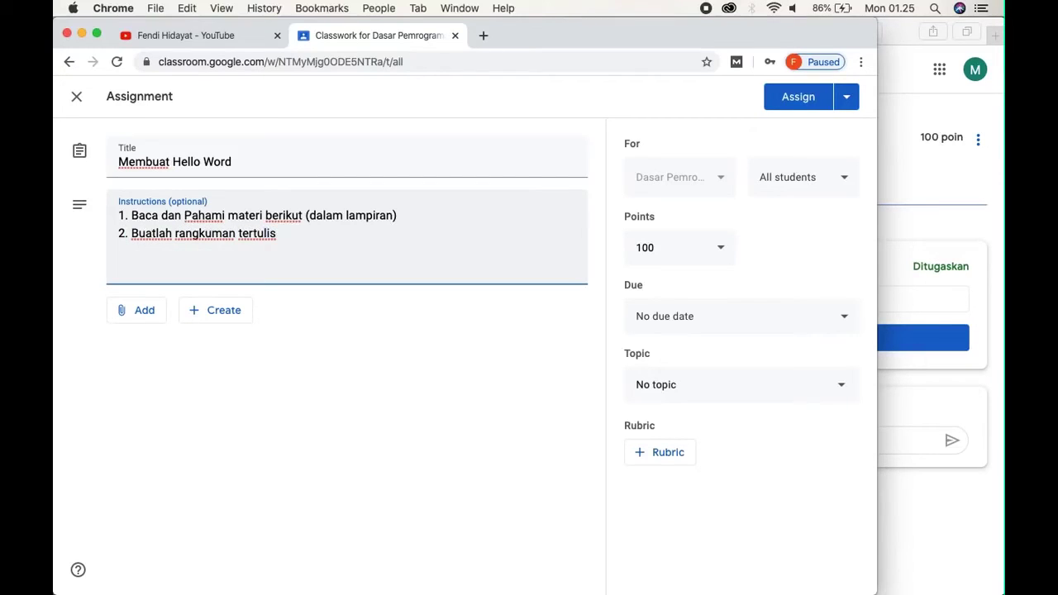
type("dari materi")
Step: Add a third instruction line reading "3. Scan Rangkuman tersebut dan upload kedalam classroom ini."
key("Return")
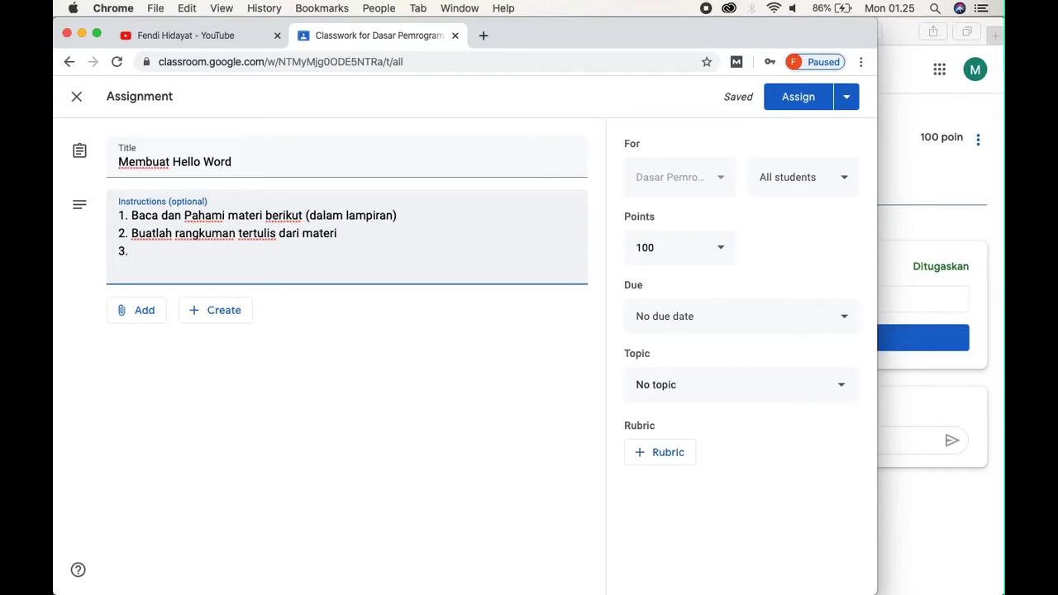
type("Scan Rangkum")
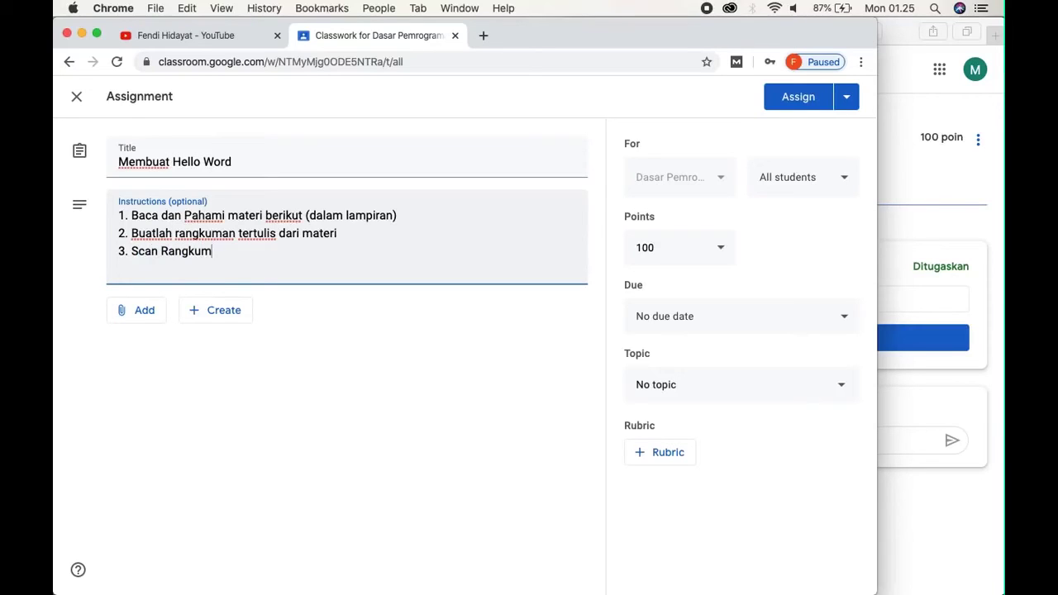
type("an tersebut dan up")
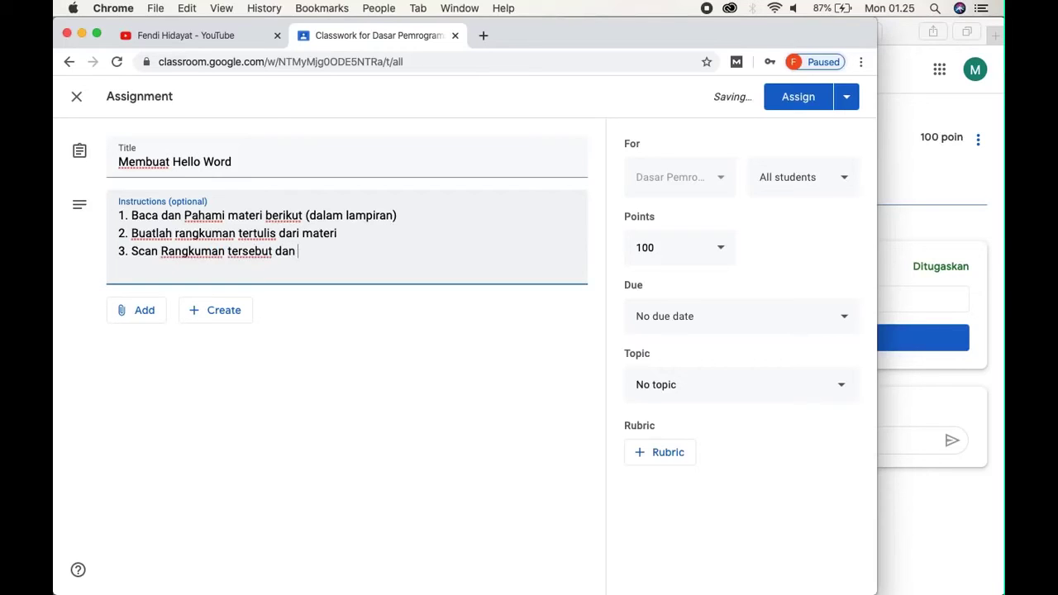
type("load ke")
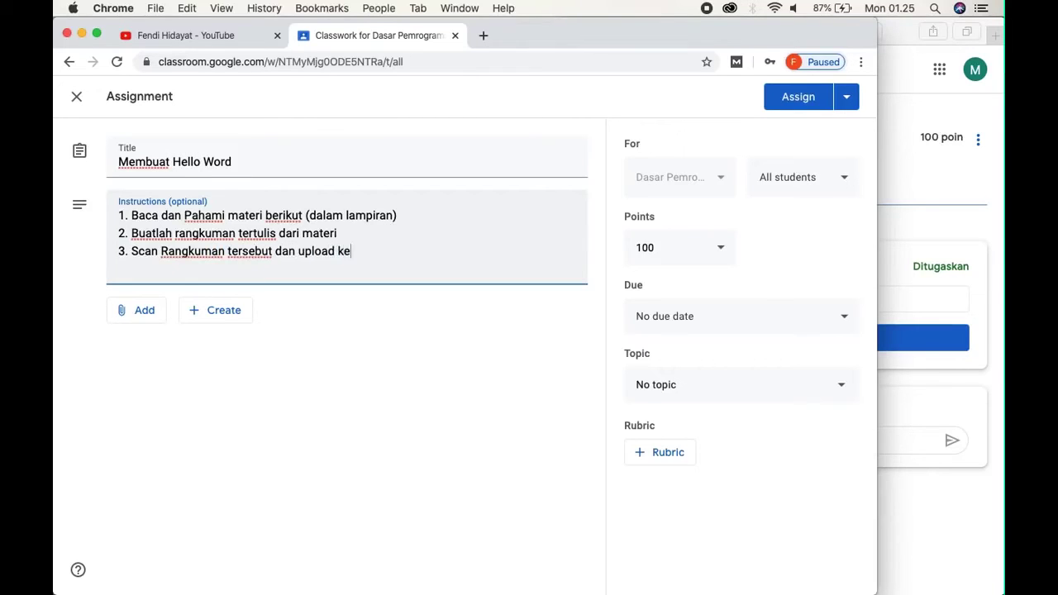
type("dalam classroom ini.")
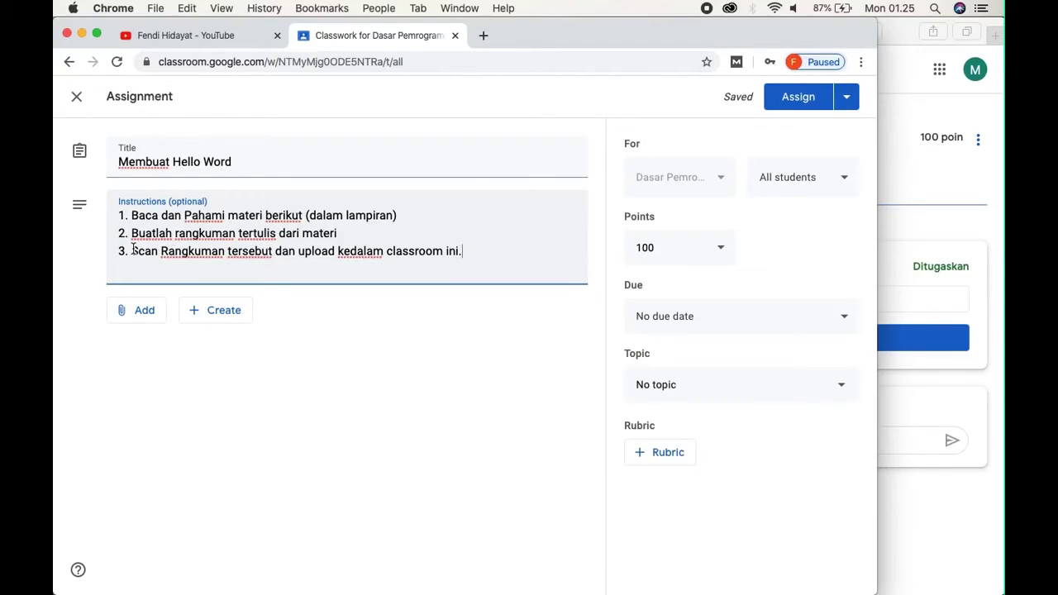
Step: Add a fourth instruction line reading "4. Buatlah Video/Vlog yang menampilkan wajah saudara/i saat menjelaskan materi tersebut"
key("Return")
type("4. Buatlah Video")
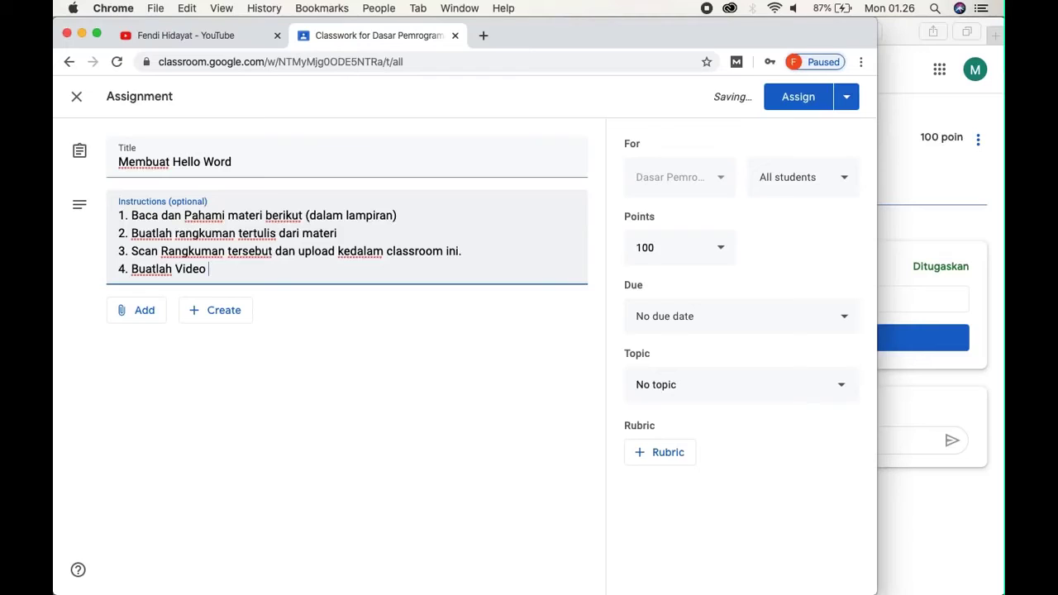
key("BackSpace")
type("/Vlog yang")
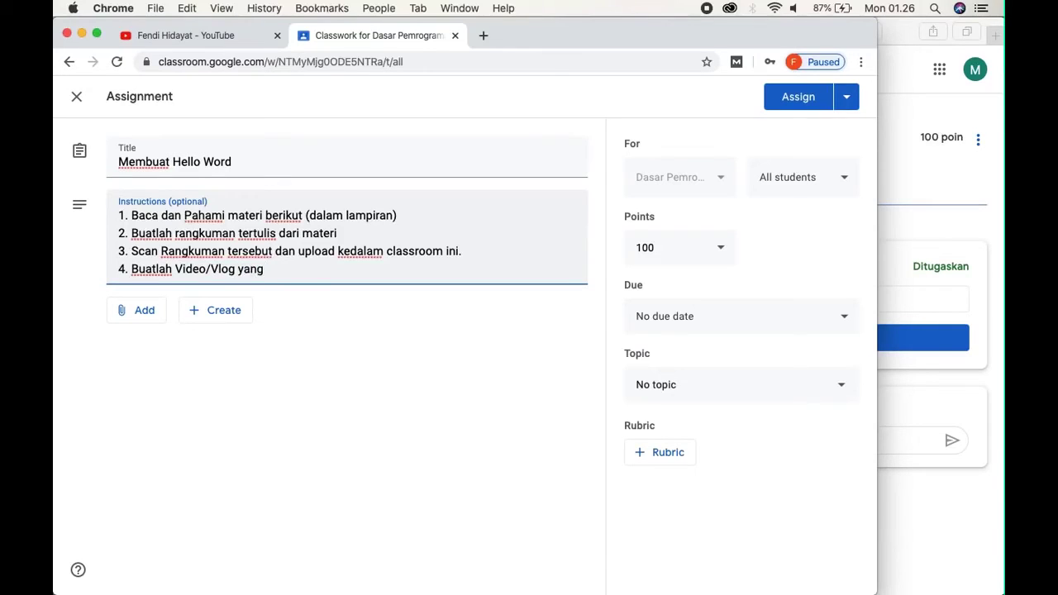
type(" menampilkan ")
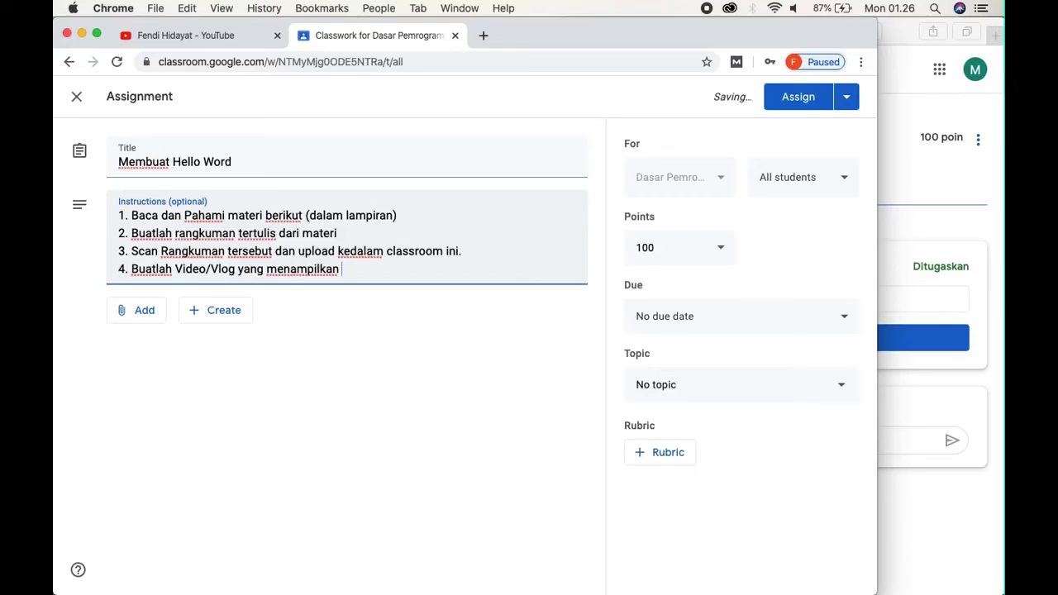
type("wajah saudara/")
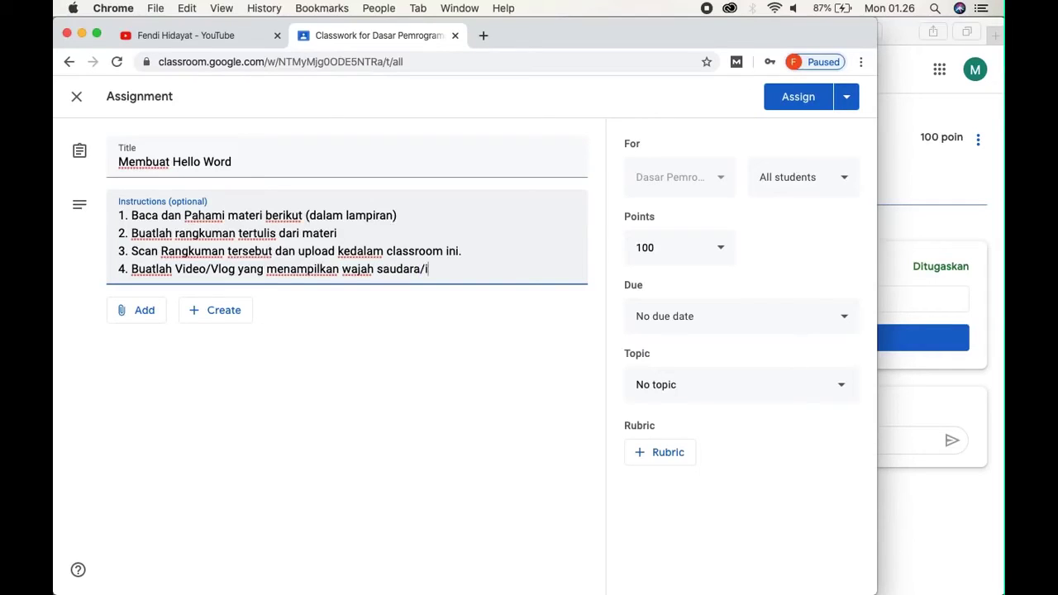
type("i saat menjelaskan materi")
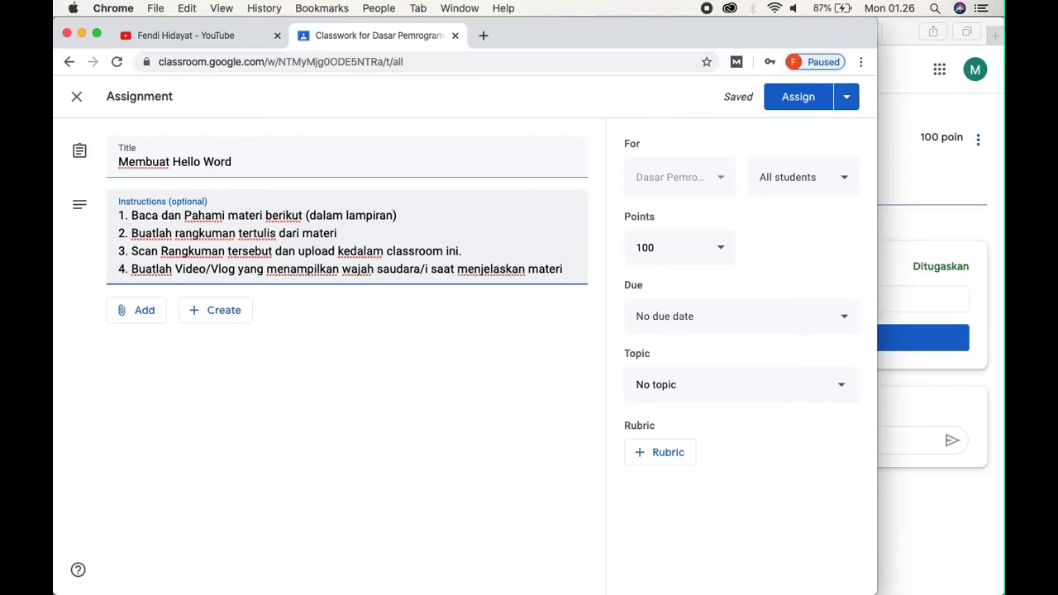
type(" tersebut")
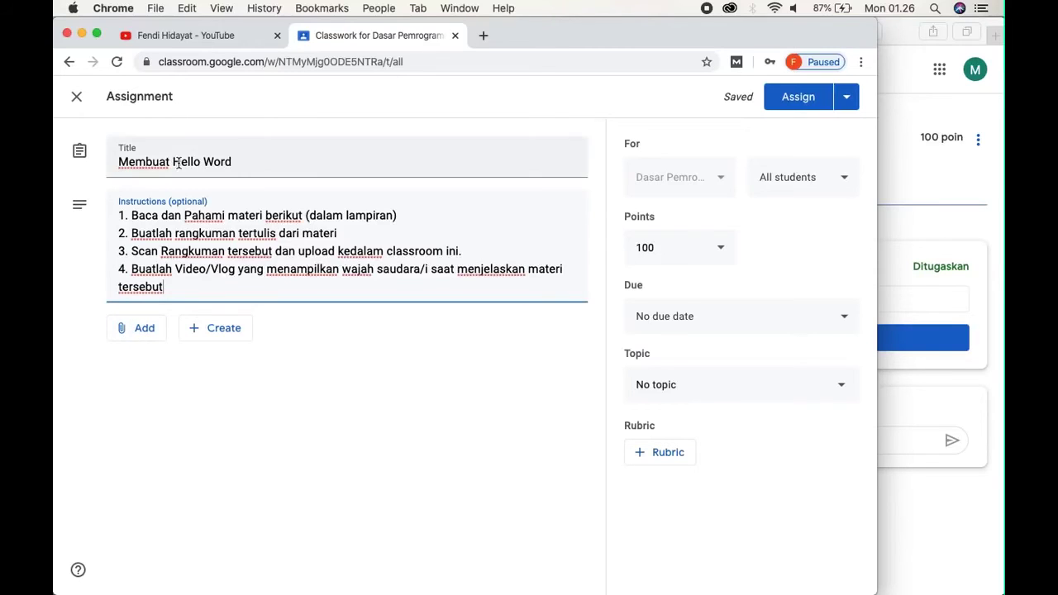
Step: Attach the file "1. Pendahuluan PEMROG TERSTRUKTUR- b.pptx" from the device to the assignment and dismiss the sharing settings tip
left_click(130, 334)
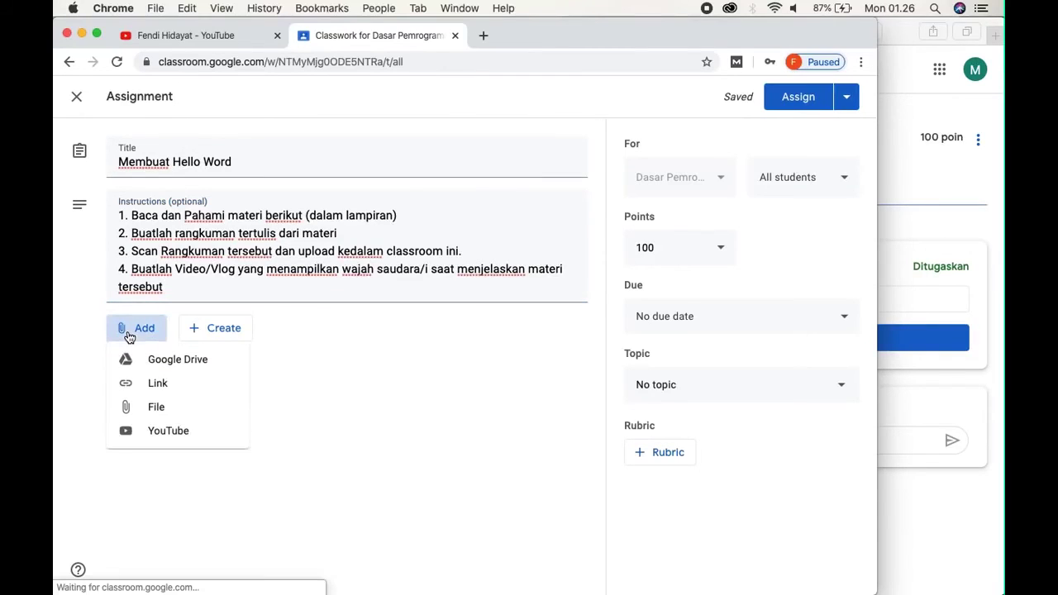
left_click(154, 410)
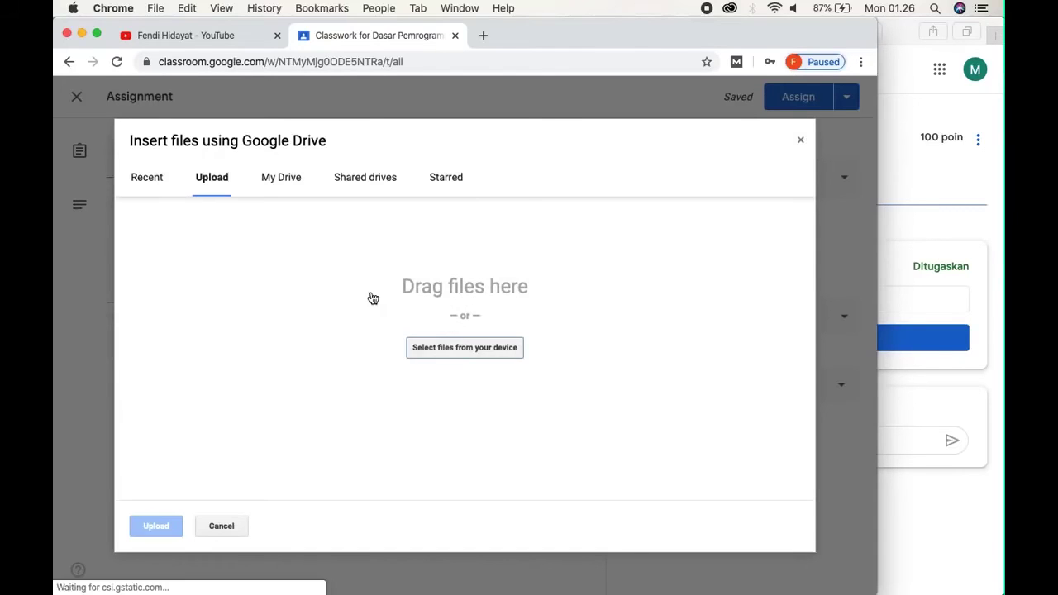
left_click(470, 348)
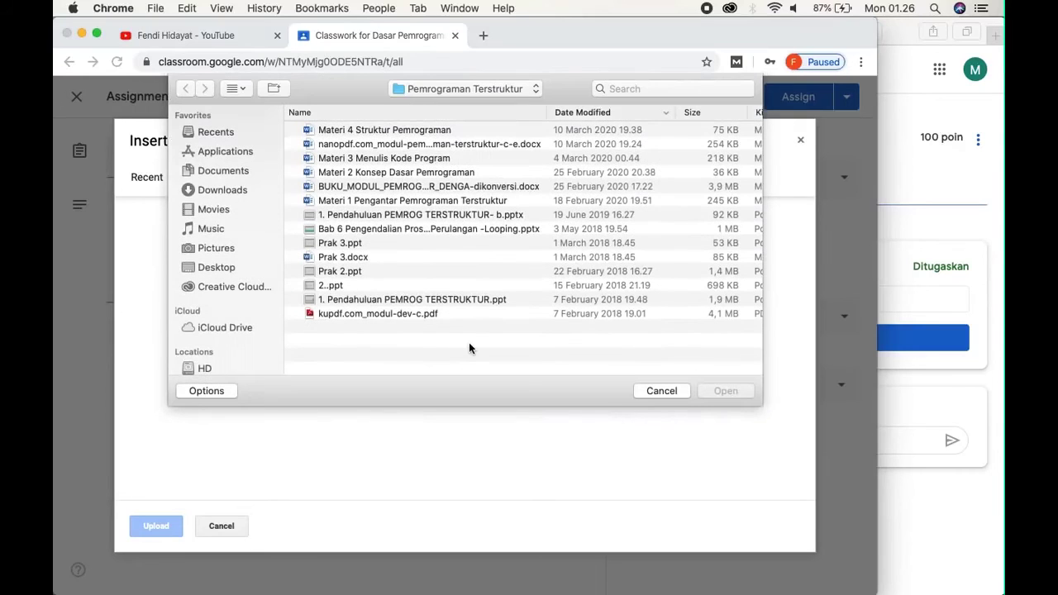
left_click(368, 218)
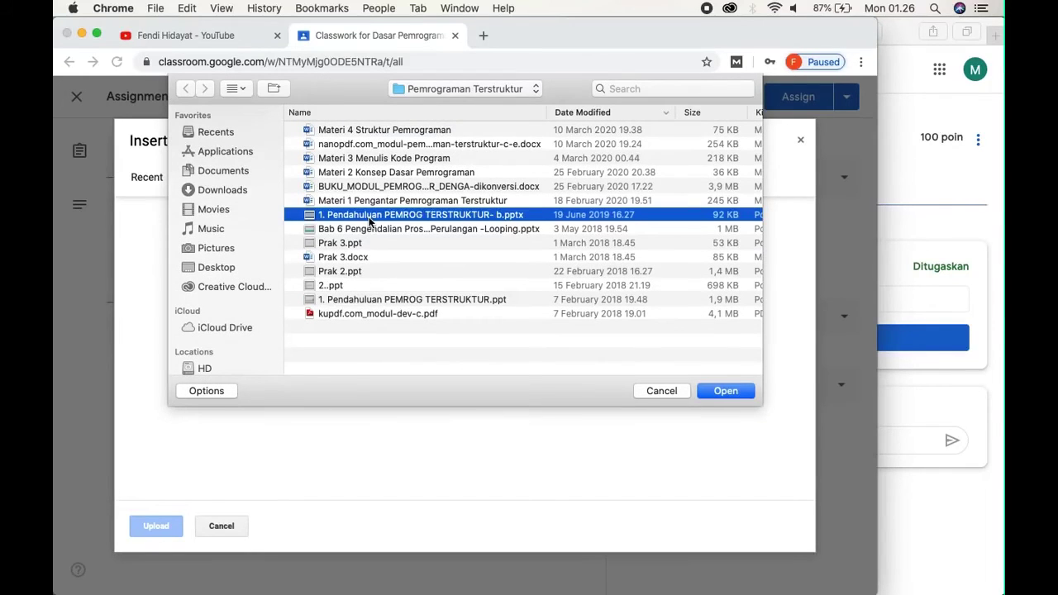
left_click(724, 392)
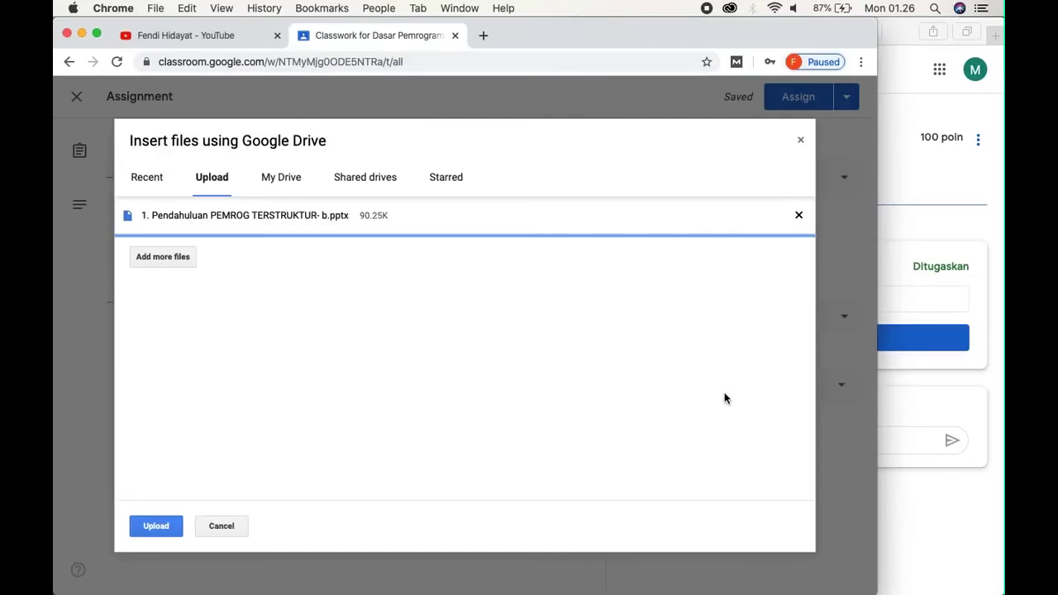
left_click(161, 530)
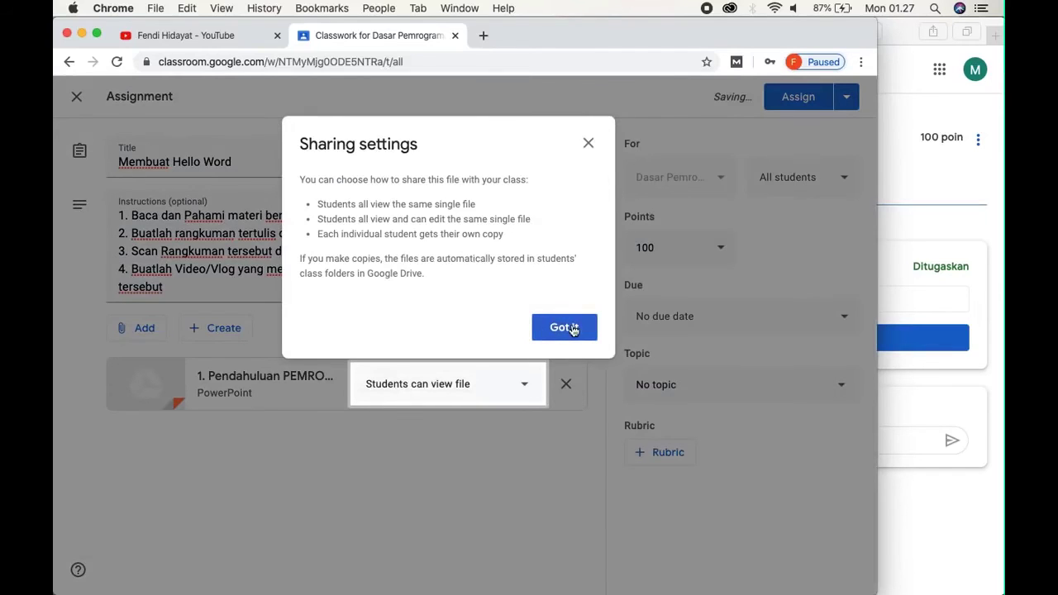
left_click(564, 327)
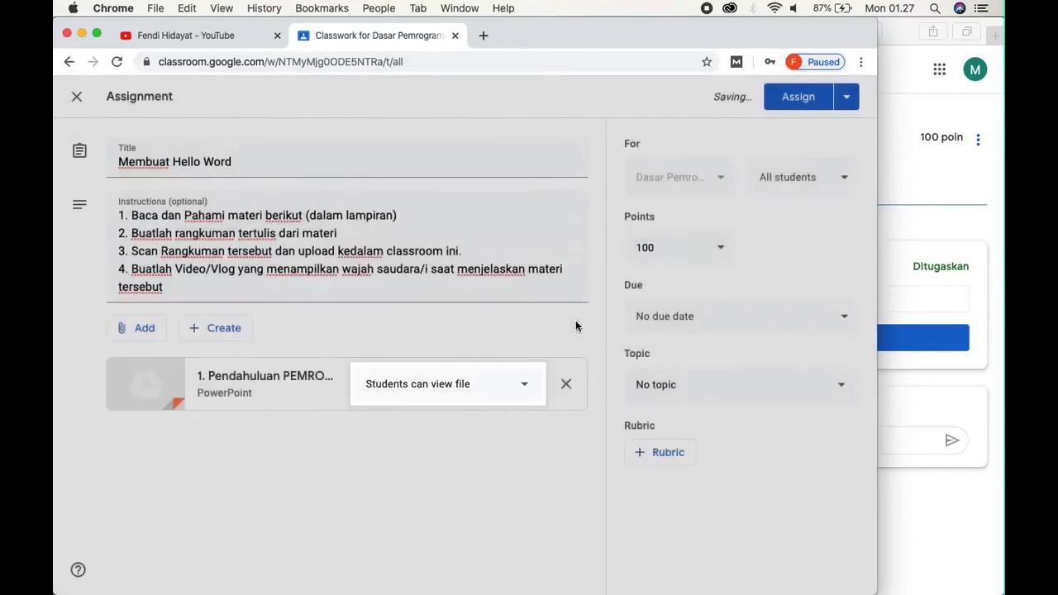
Step: Switch to the YouTube channel's video list and copy the link address of the "Python Tutorial Indonesia Membuat Aplikasi Sistem..." video
left_click(222, 38)
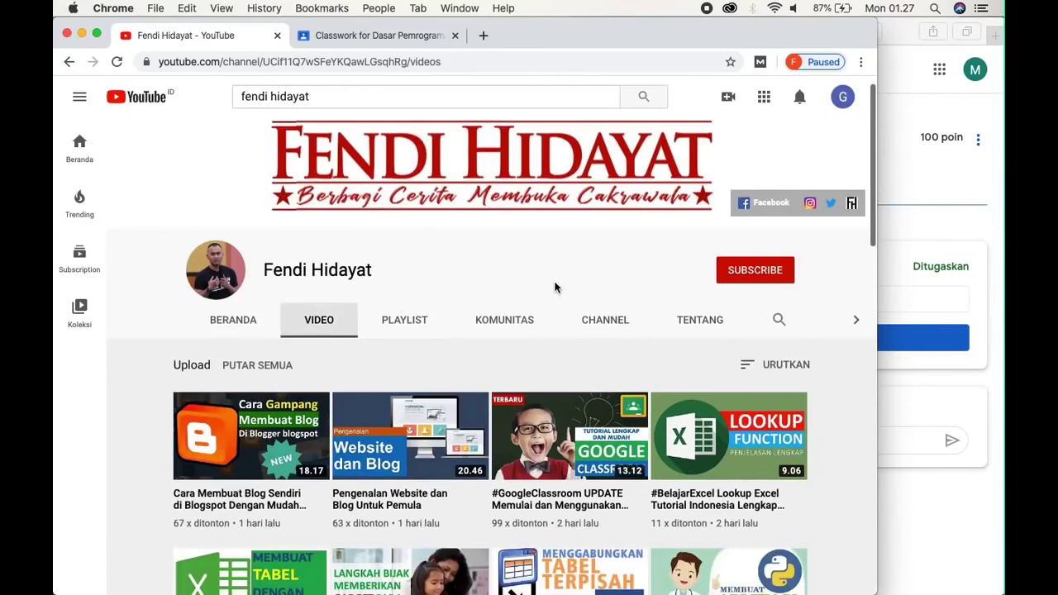
scroll(555, 287, "down", 5)
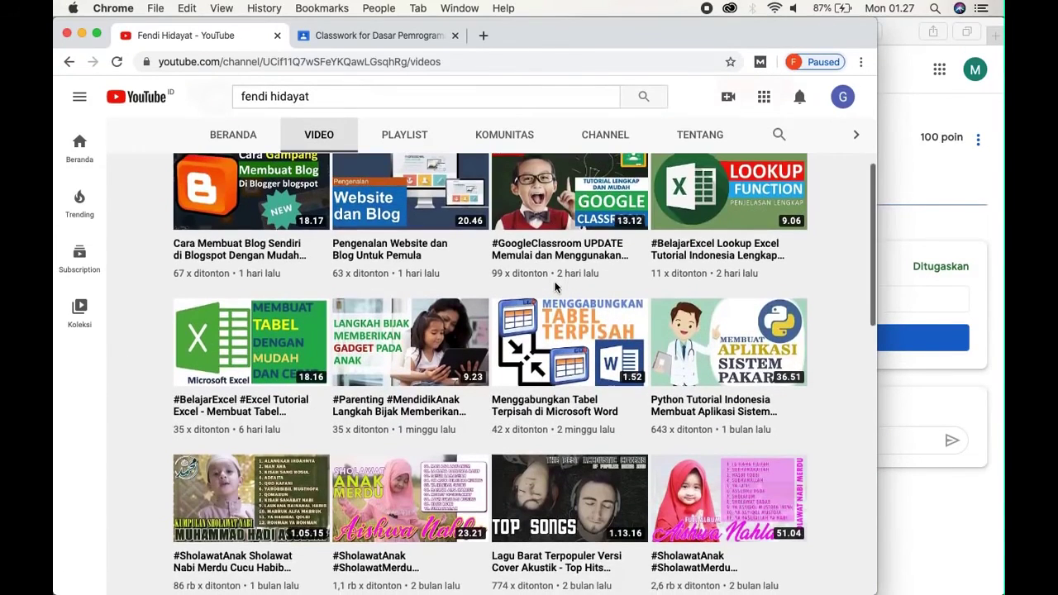
scroll(556, 288, "down", 3)
scroll(556, 287, "up", 2)
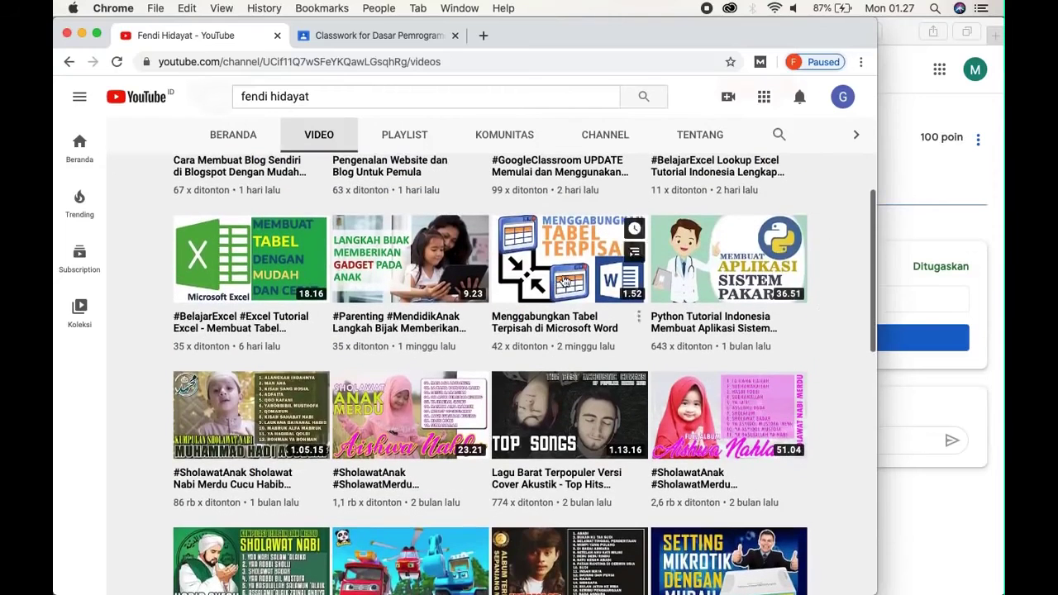
scroll(800, 320, "up", 2)
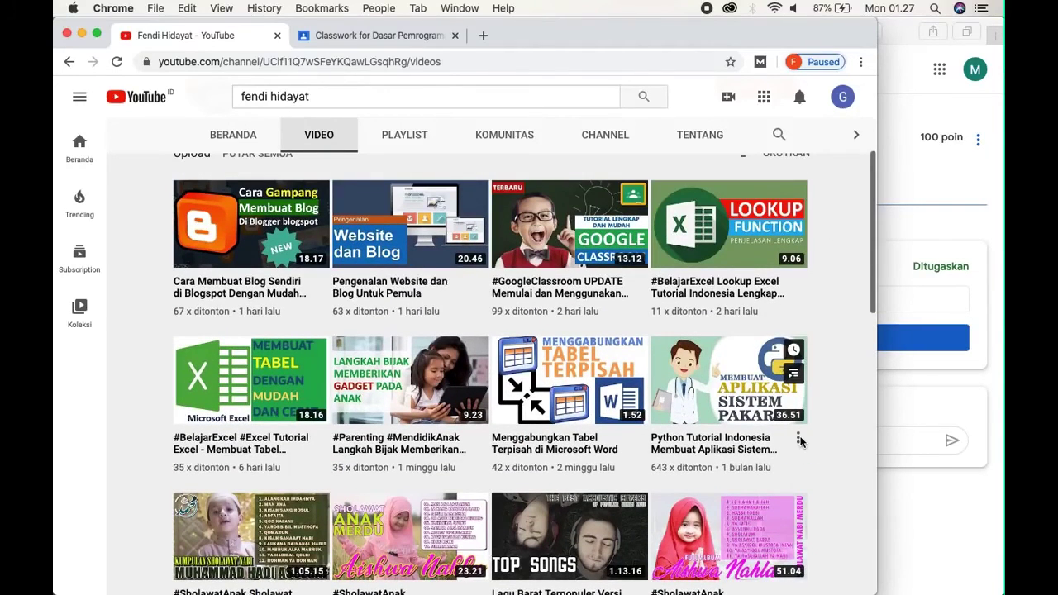
right_click(798, 439)
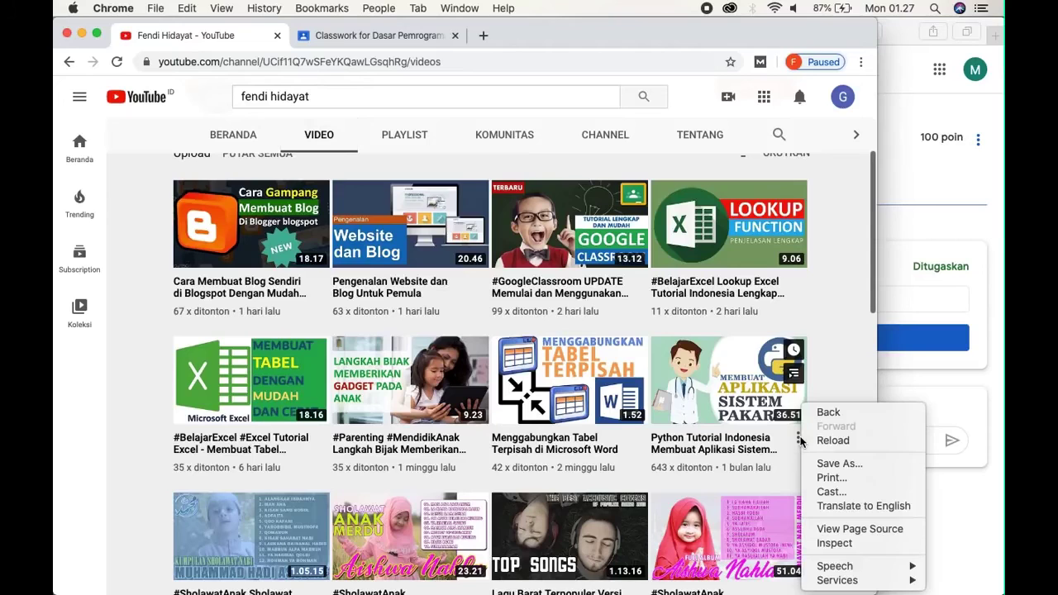
left_click(835, 366)
left_click(799, 441)
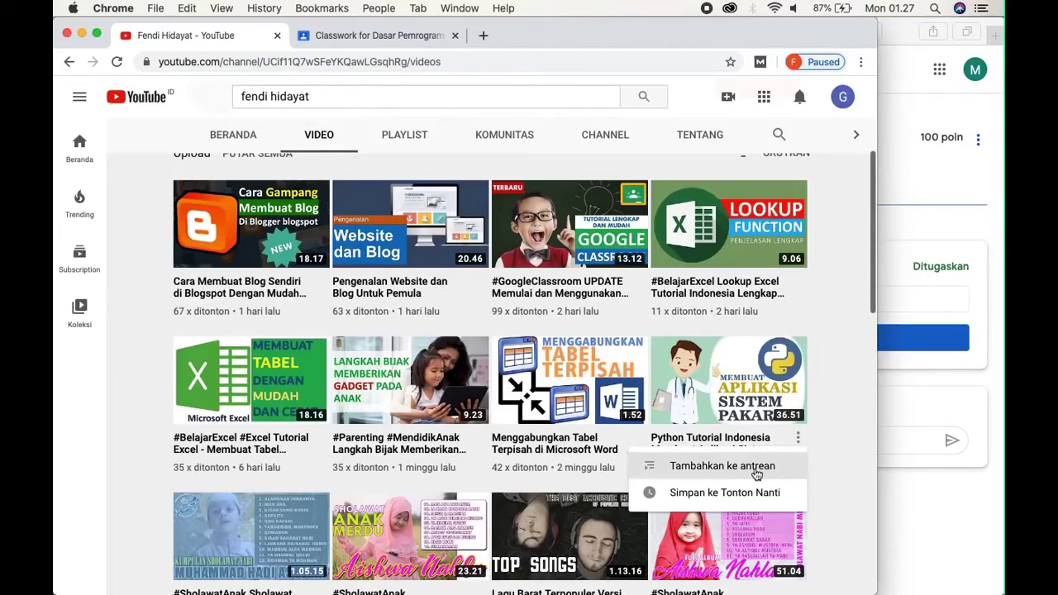
left_click(826, 429)
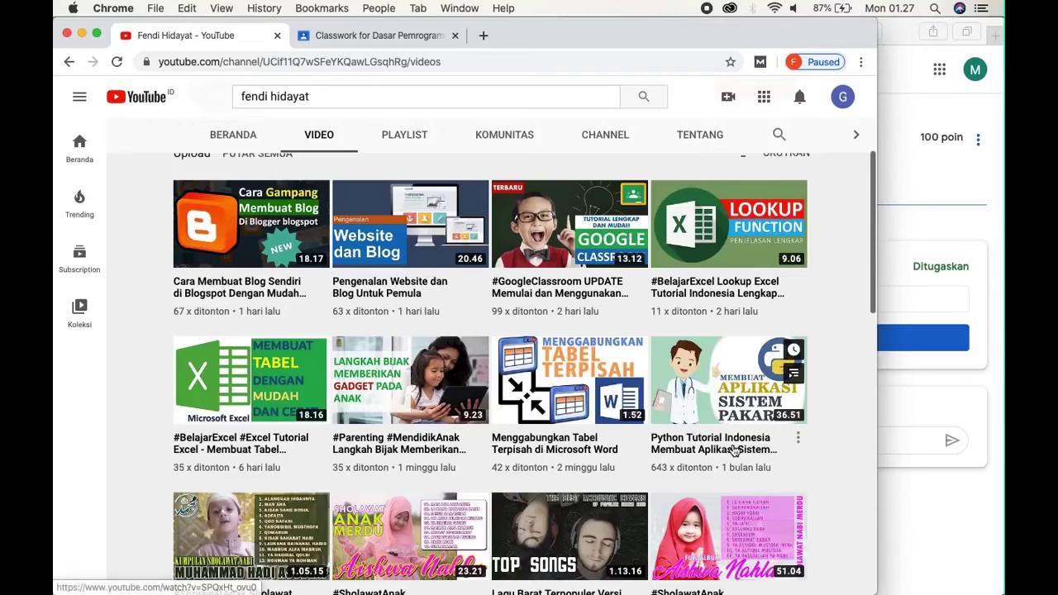
right_click(733, 447)
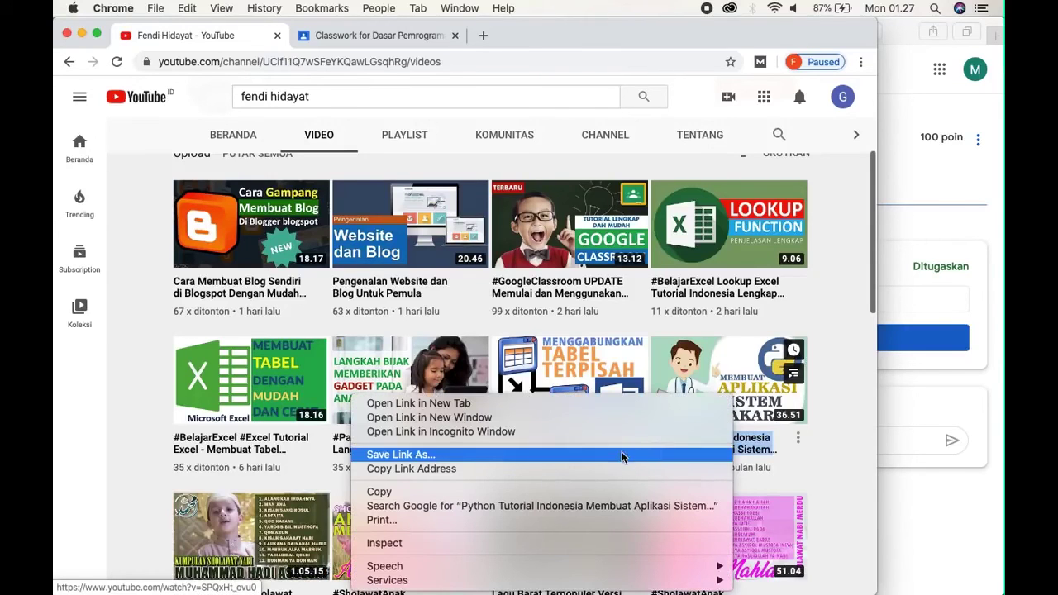
left_click(593, 469)
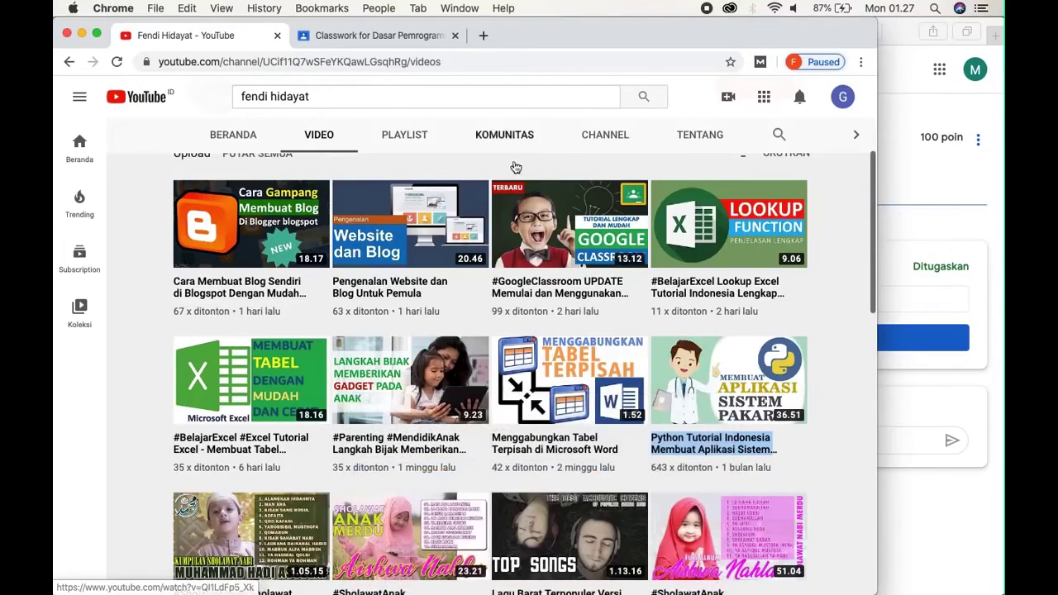
Step: Open the "Python Tutorial Indonesia Membuat Aplikasi Sistem Pakar Dengan Python" video and copy its page URL
left_click(690, 450)
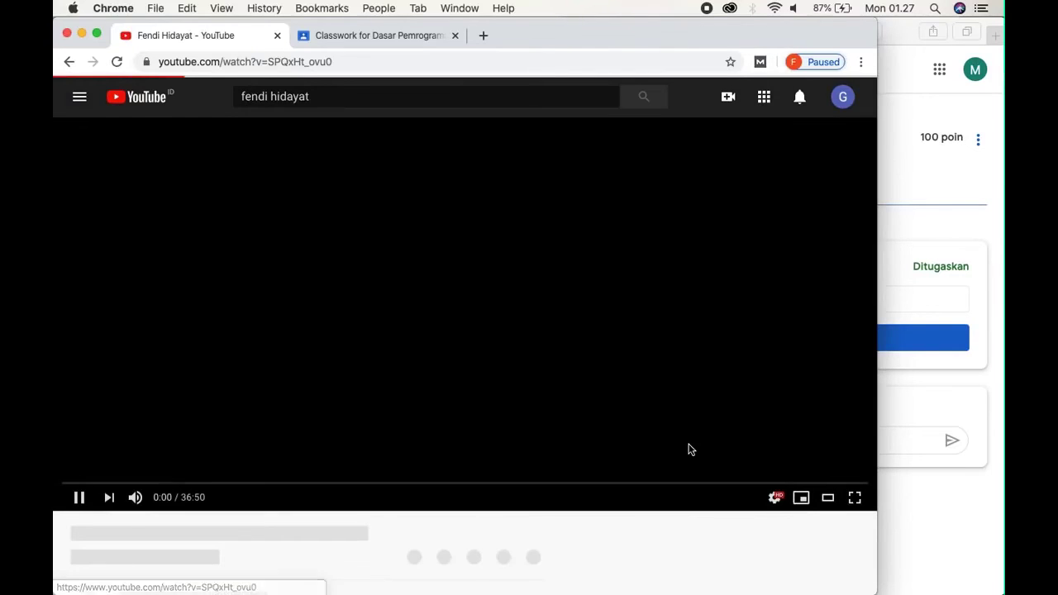
left_click(338, 63)
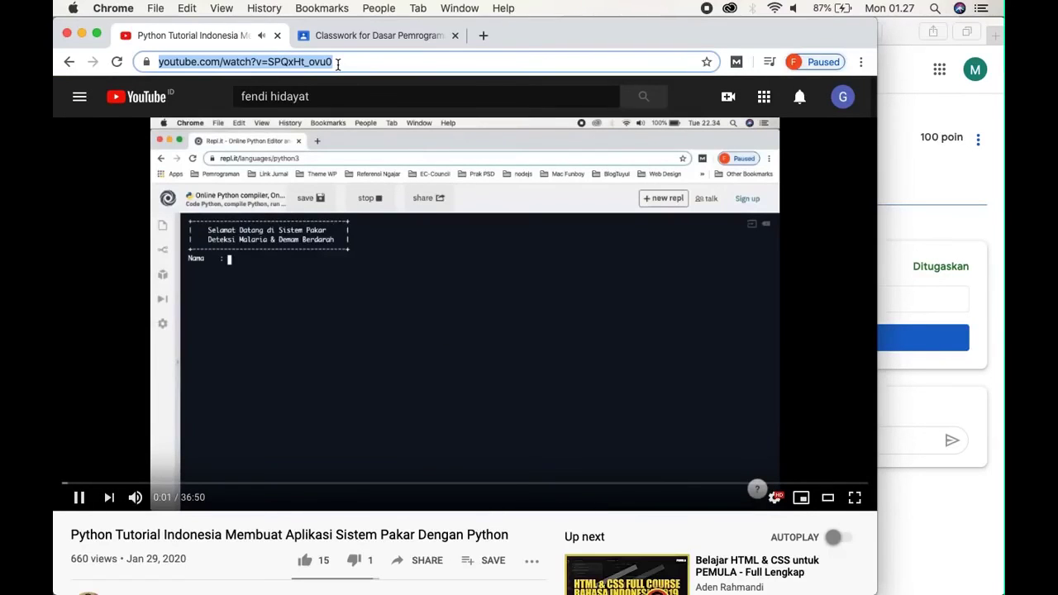
right_click(338, 63)
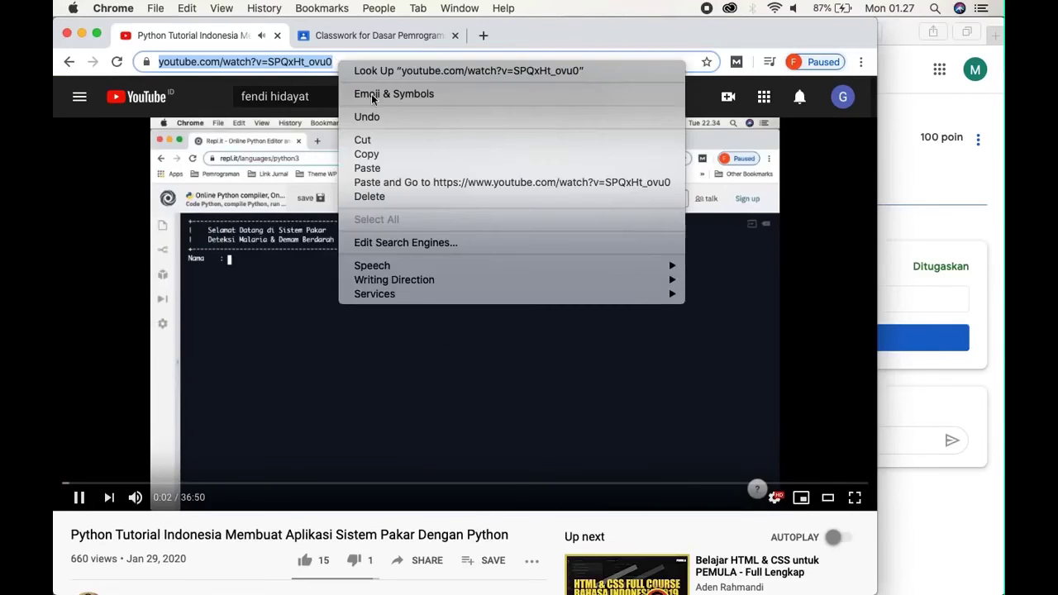
left_click(371, 154)
left_click(388, 35)
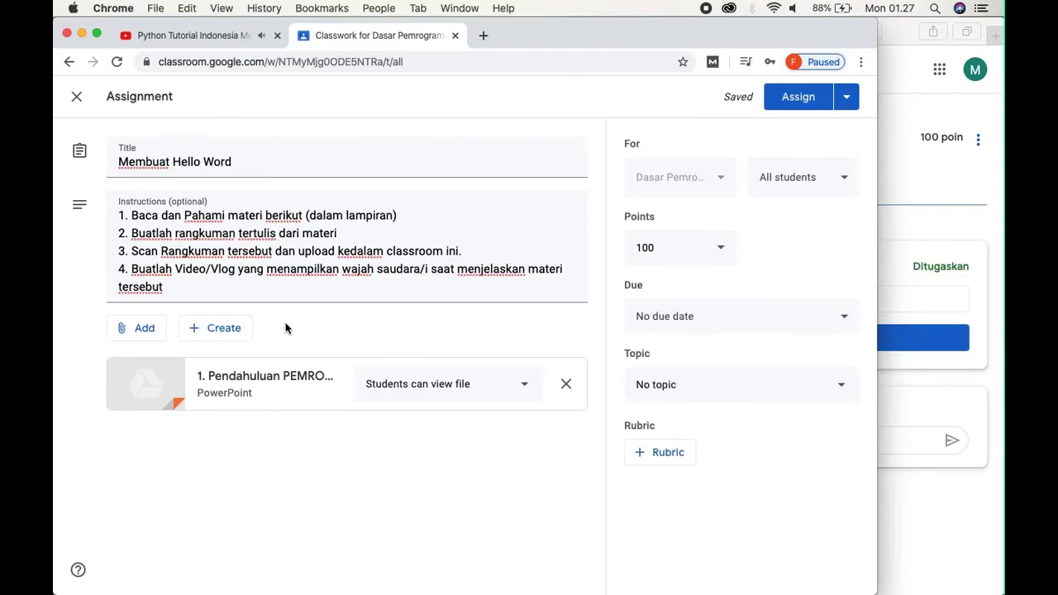
left_click(144, 329)
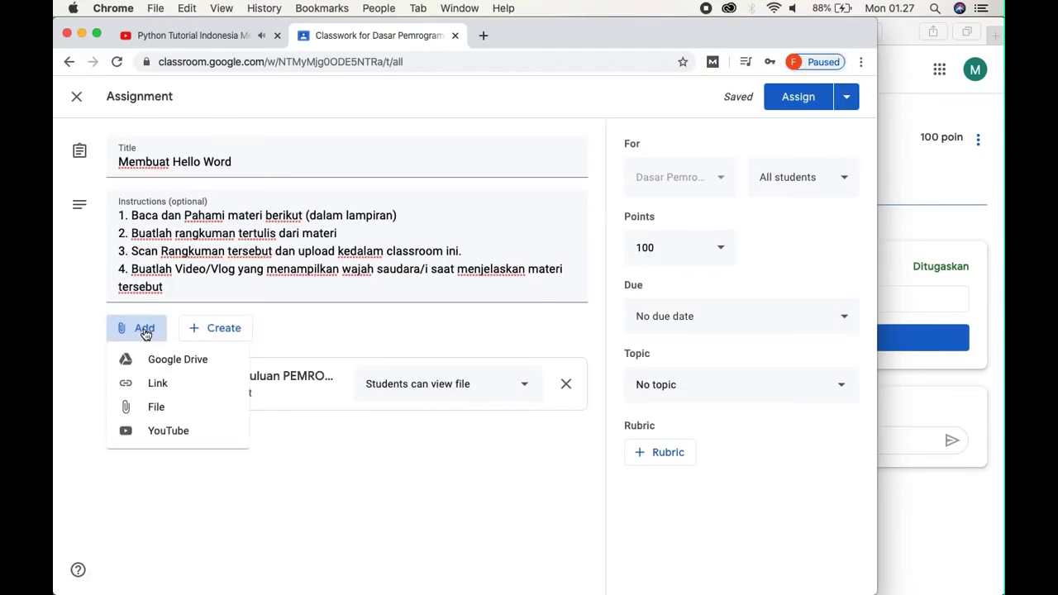
left_click(149, 438)
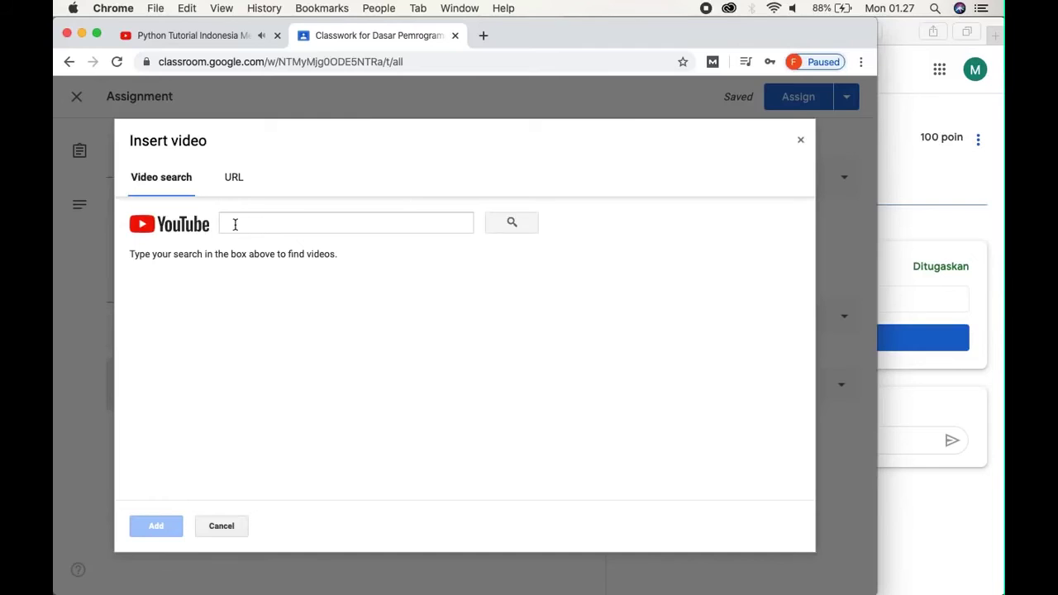
left_click(296, 321)
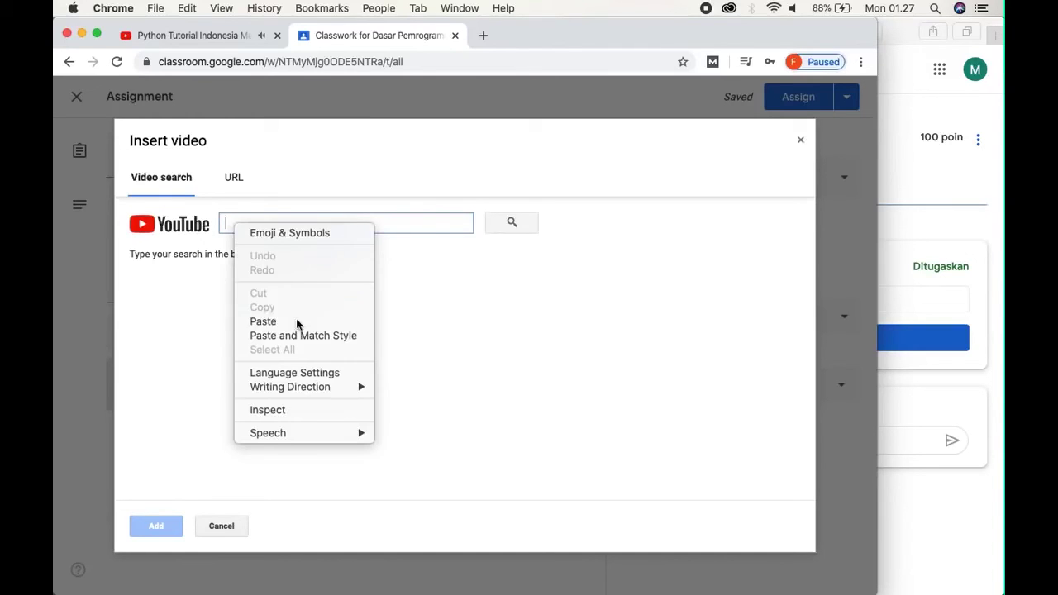
left_click(516, 227)
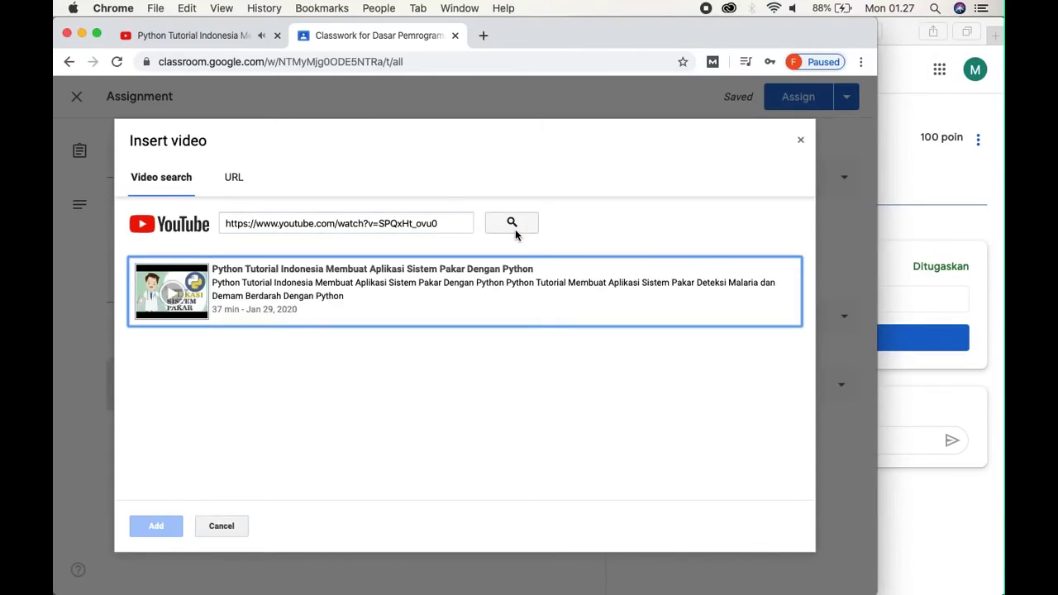
left_click(269, 285)
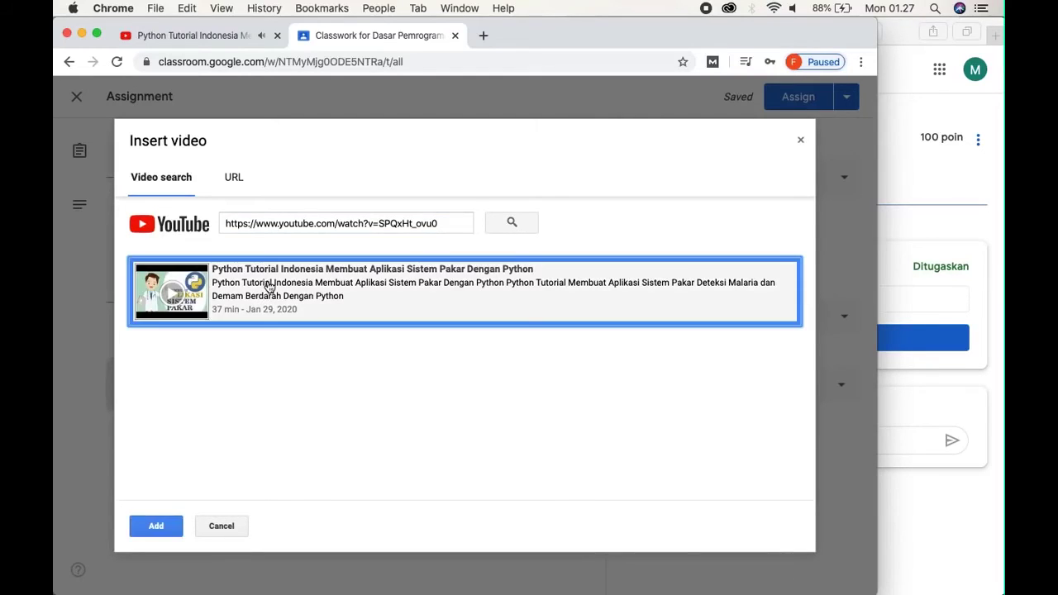
left_click(156, 526)
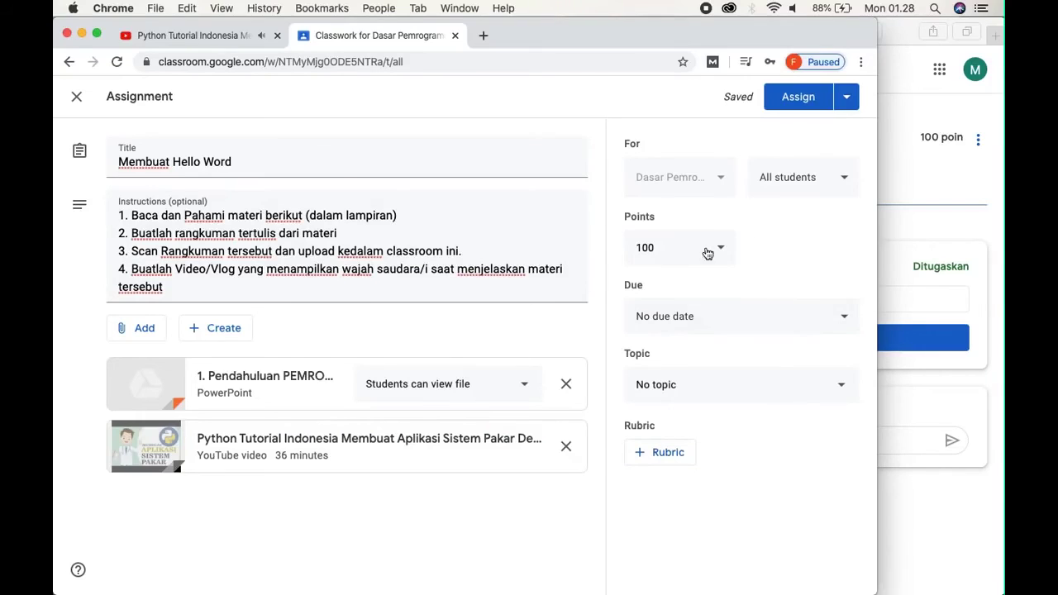
Step: Set the assignment's due date to Mar 16, 2020 and the due time to 1:30 PM
left_click(717, 315)
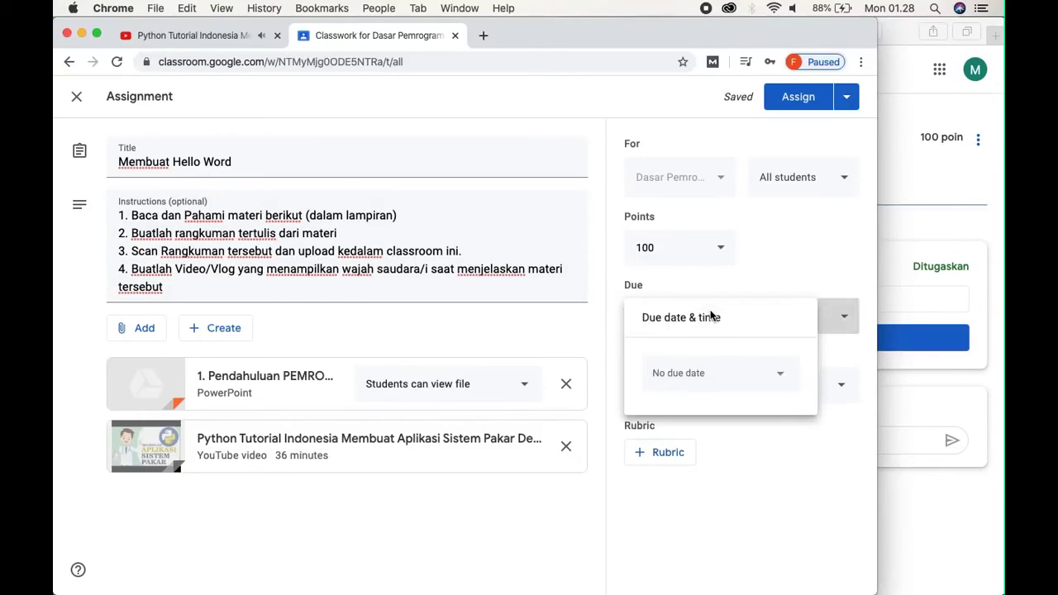
left_click(732, 373)
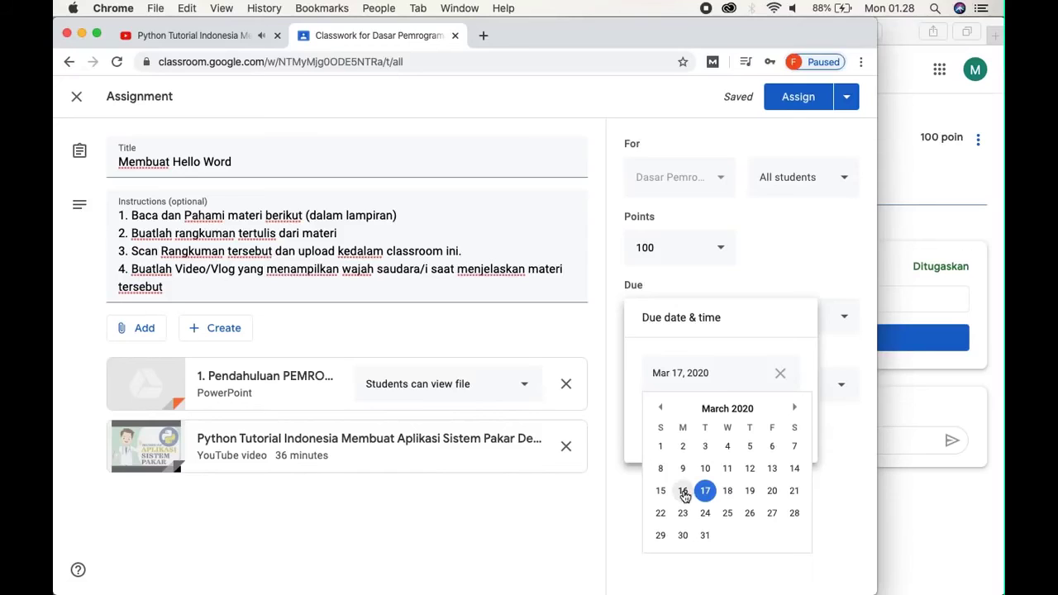
left_click(684, 493)
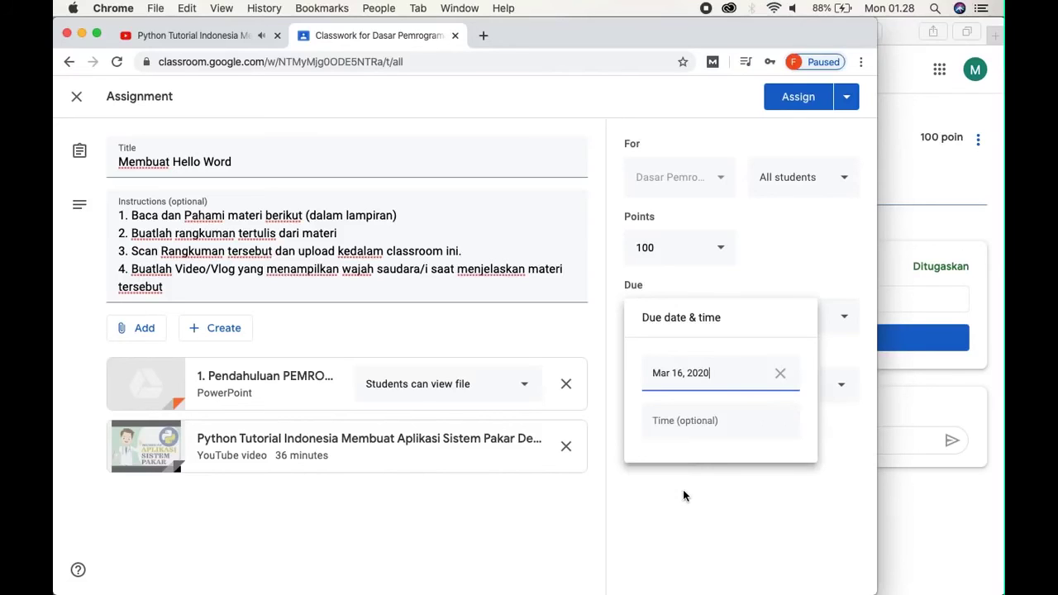
left_click(712, 420)
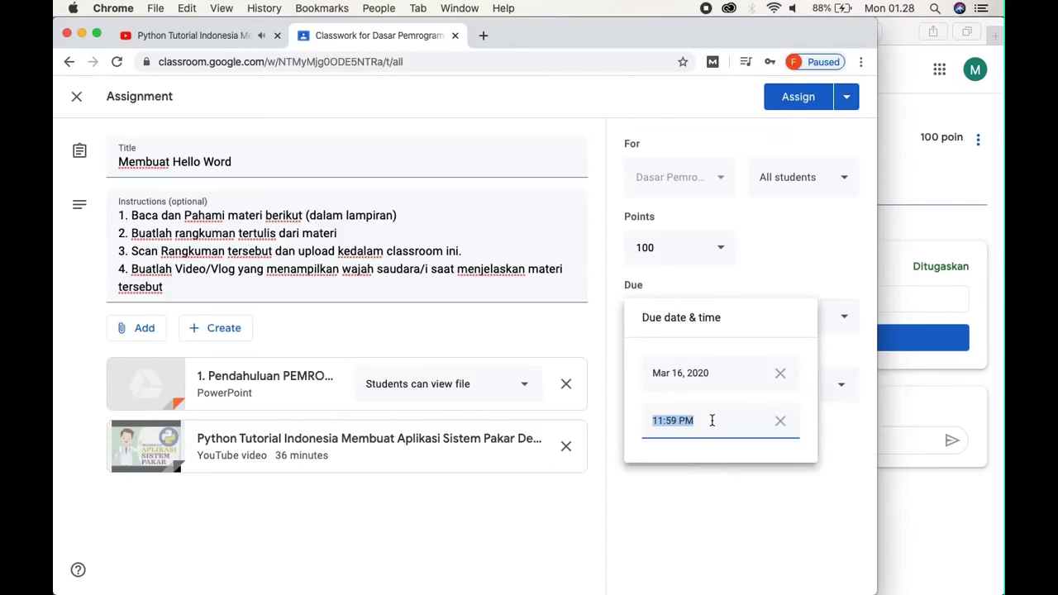
left_click(661, 420)
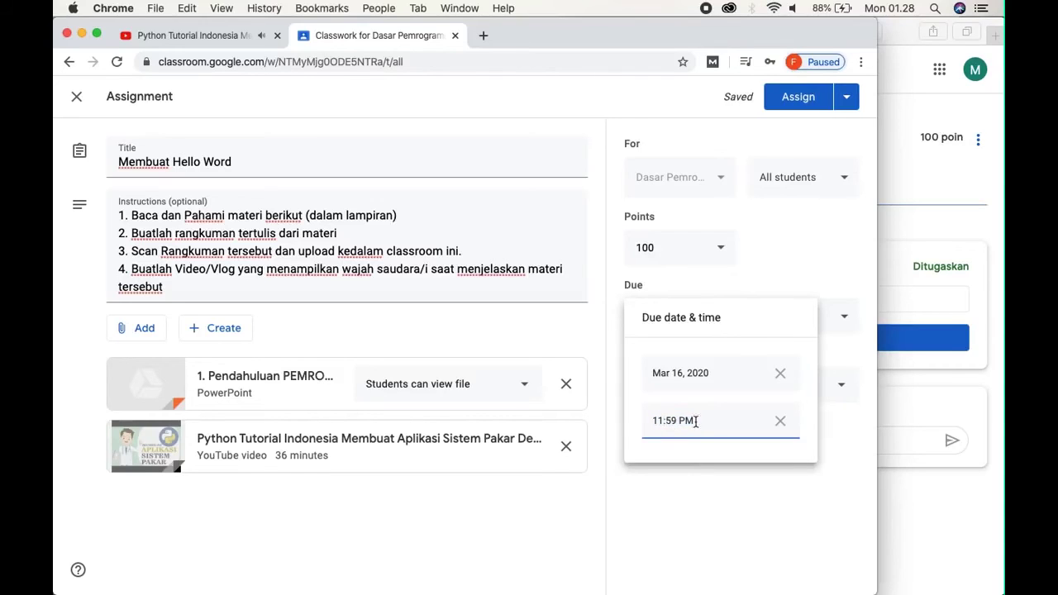
key("BackSpace")
key("BackSpace")
key("BackSpace")
type(":30")
left_click(858, 269)
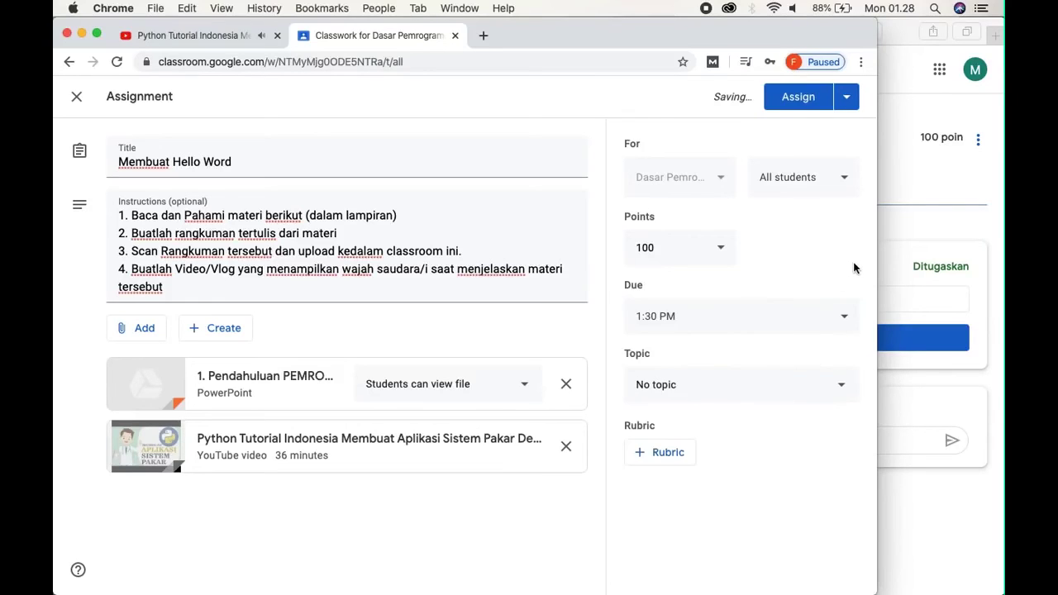
Step: Create a new topic for the assignment, naming it "1. Membuat Hello Word" with the text copied from the assignment title
left_click(679, 386)
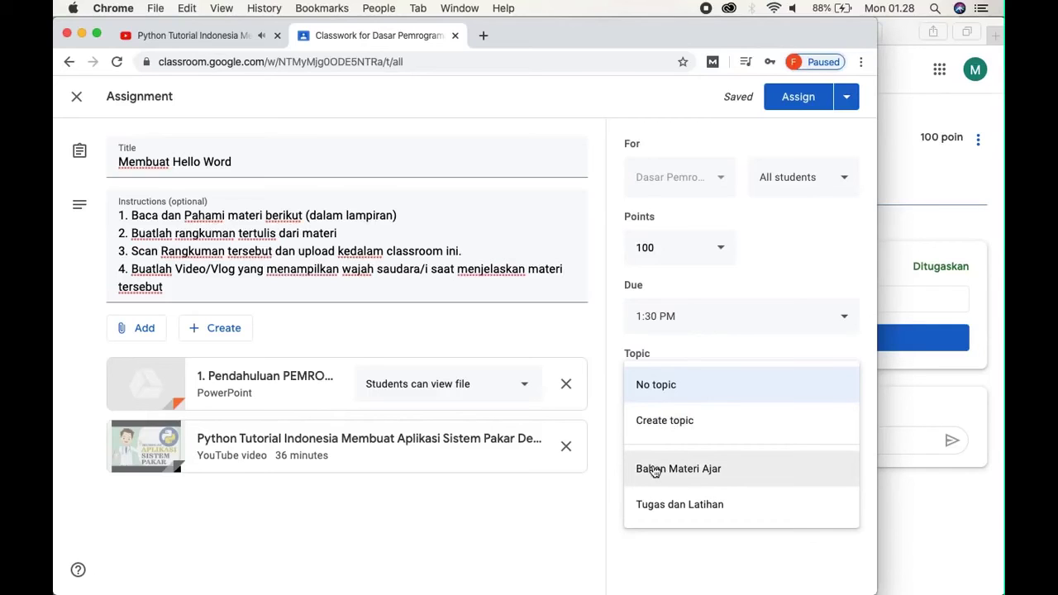
left_click(690, 423)
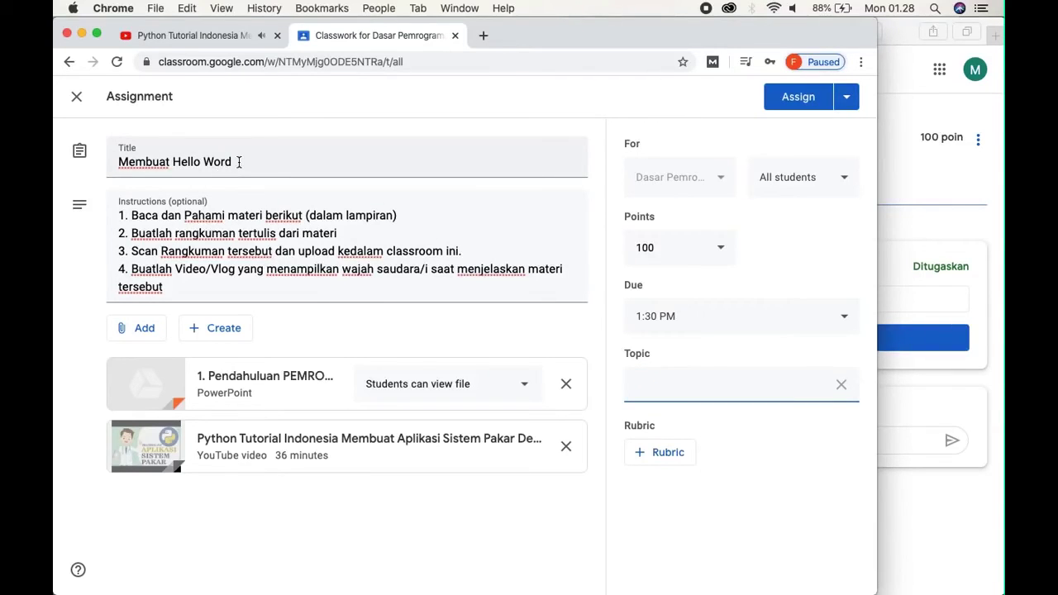
left_click_drag(238, 162, 122, 156)
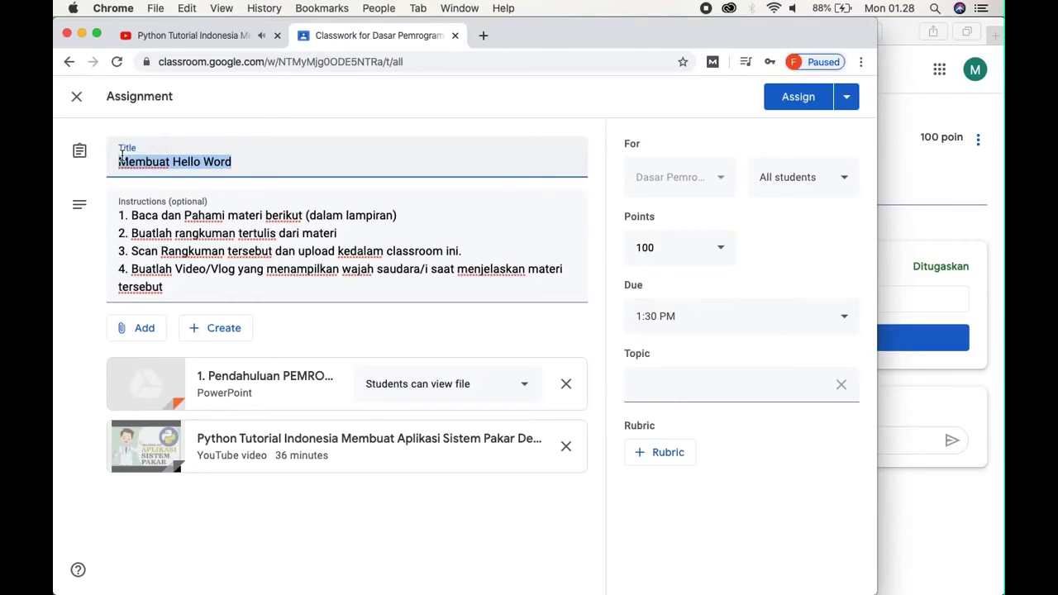
right_click(213, 164)
left_click(242, 269)
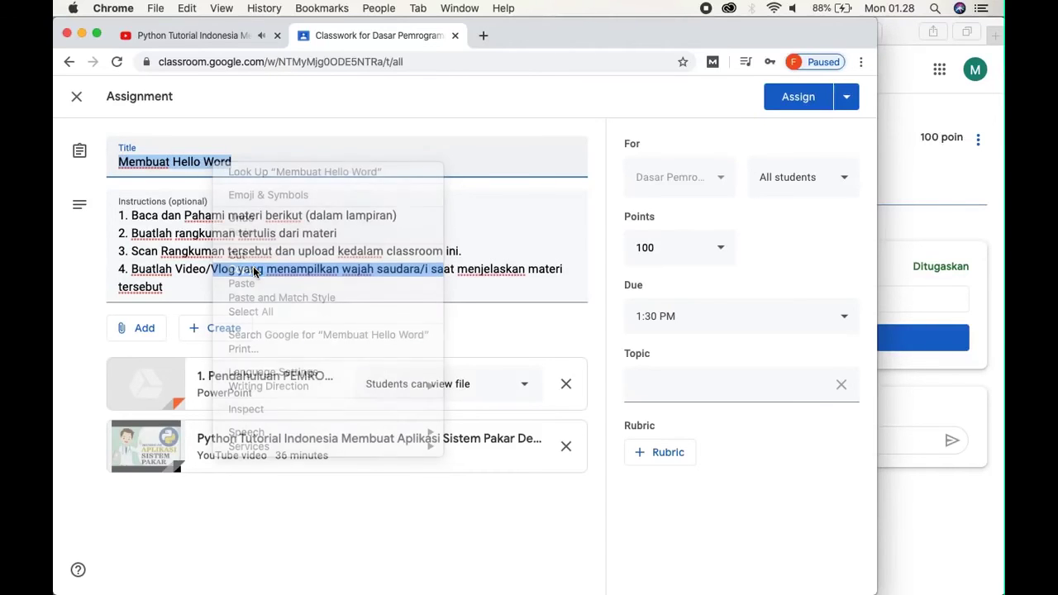
left_click(678, 394)
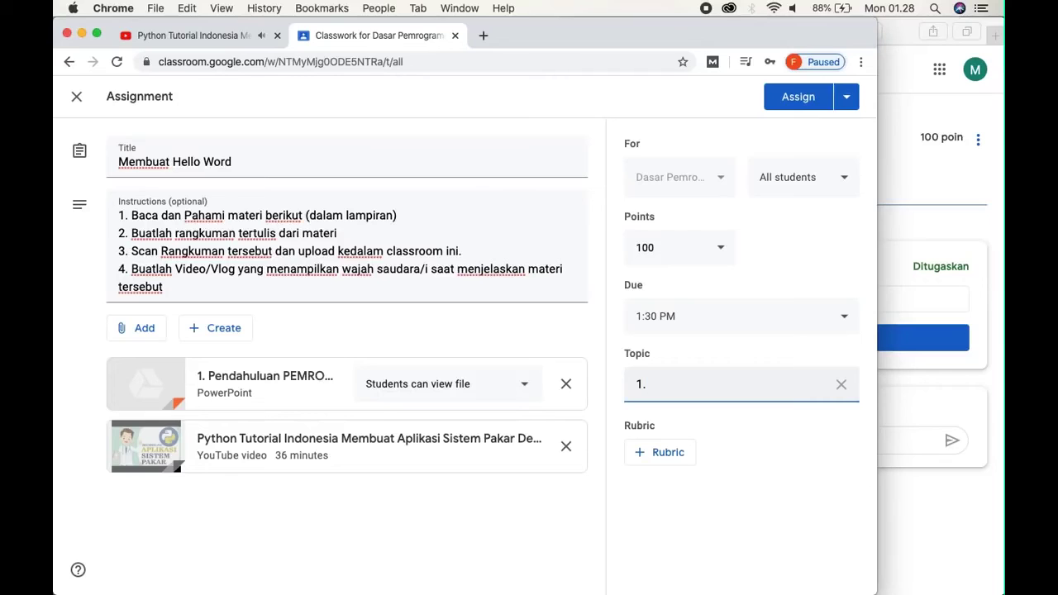
right_click(690, 388)
left_click(716, 441)
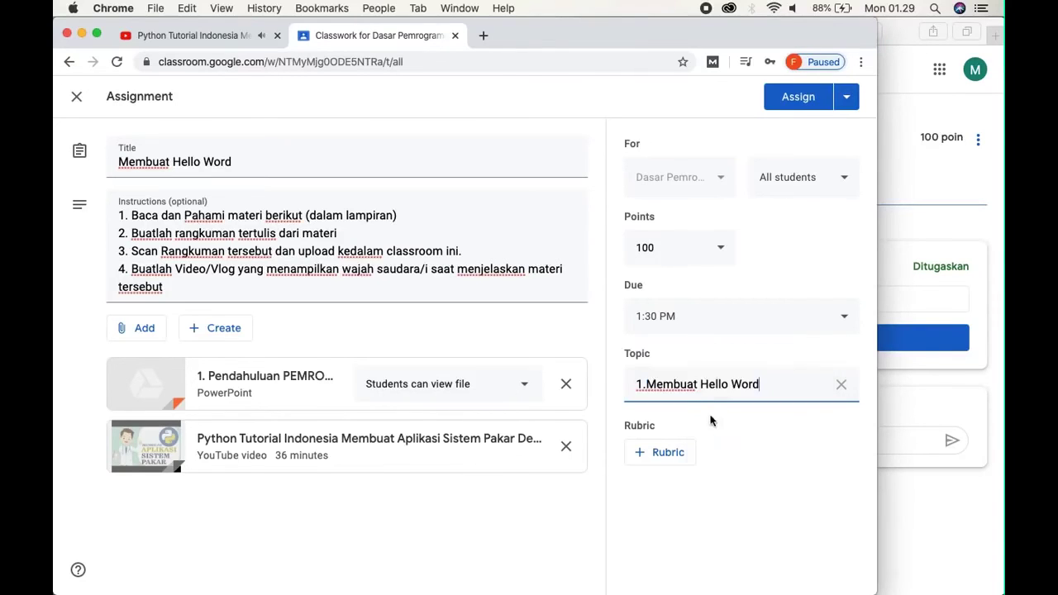
left_click(646, 384)
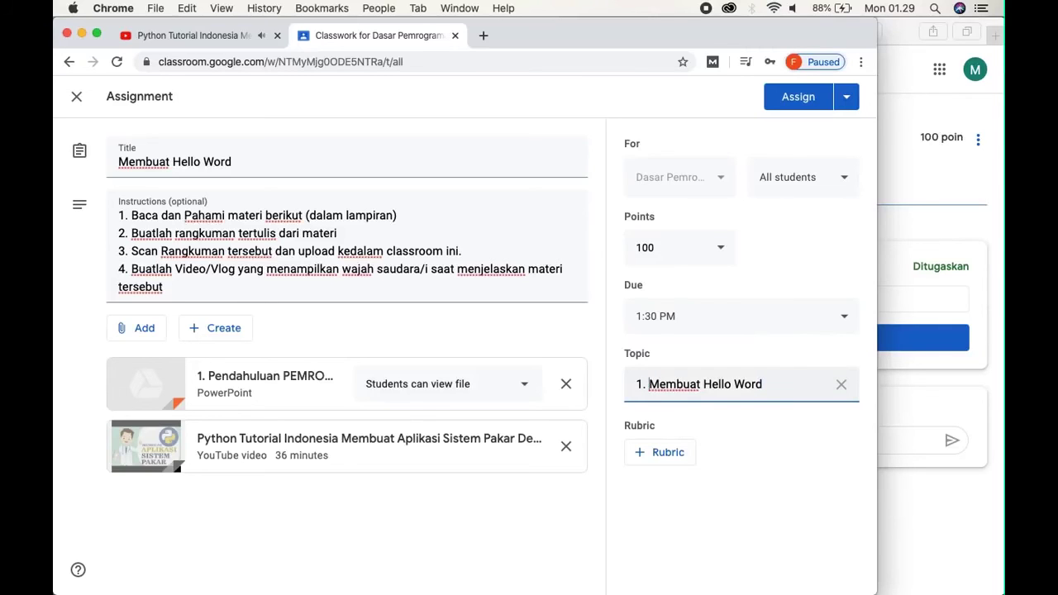
Step: Change the new topic's name to "1. Pengenalan Pemrograman Dasar" and assign the assignment to the class
left_click(766, 382, "shift")
type("Pen")
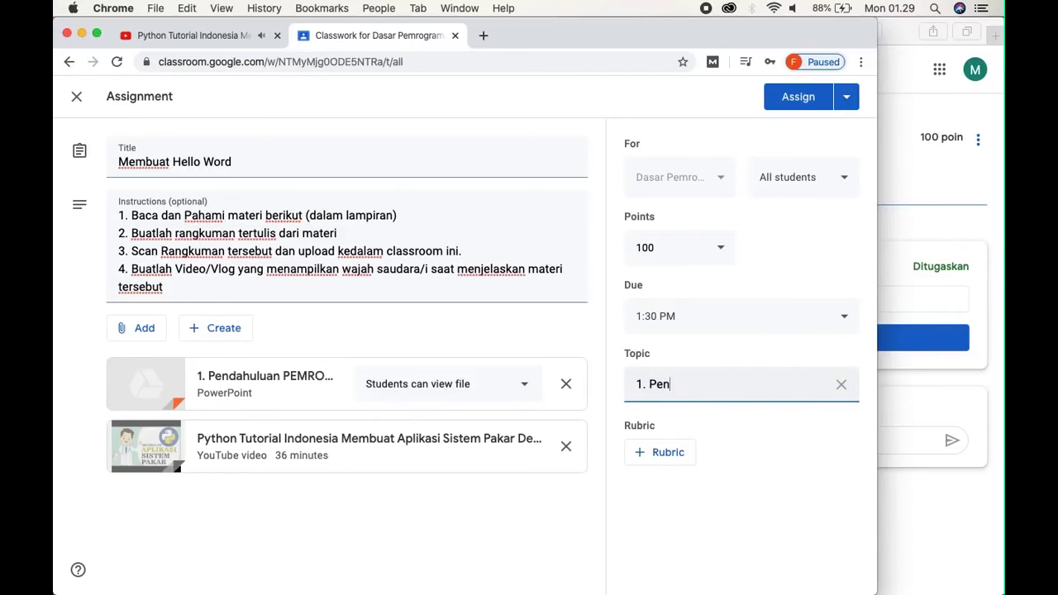
type("genalan Pemrograman Dasar")
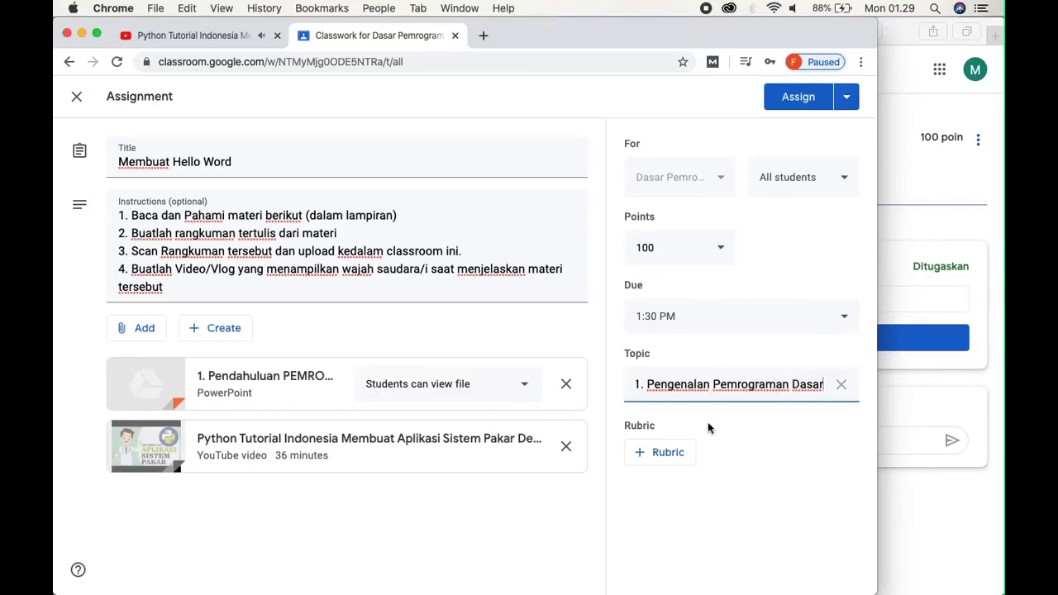
left_click(800, 103)
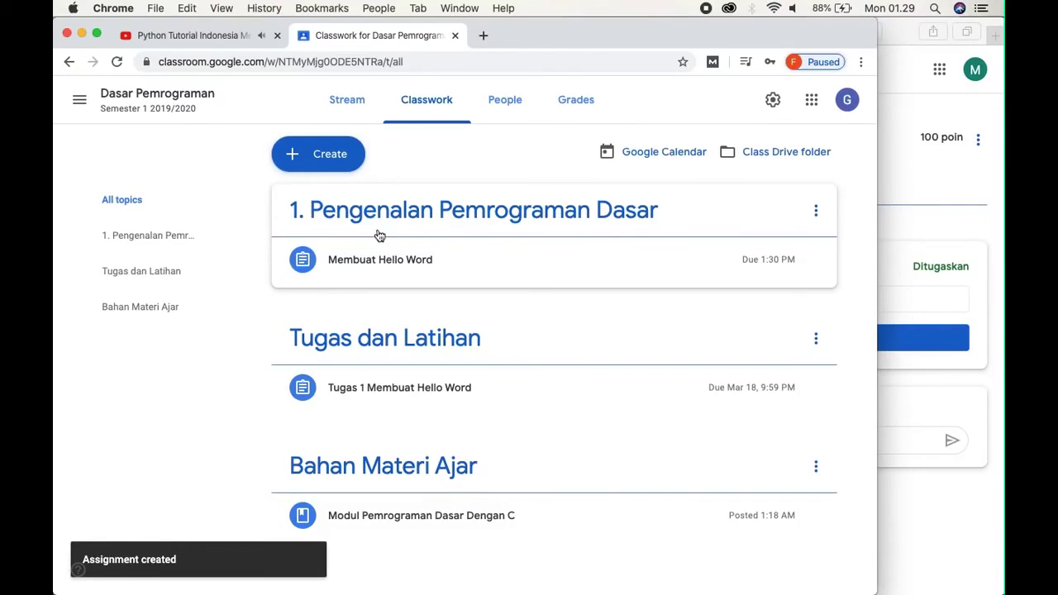
Step: Switch to the student's Classroom in Safari, open the "Membuat Hello Word" assignment from the class card, dismiss the tip and widen the window
left_click(950, 193)
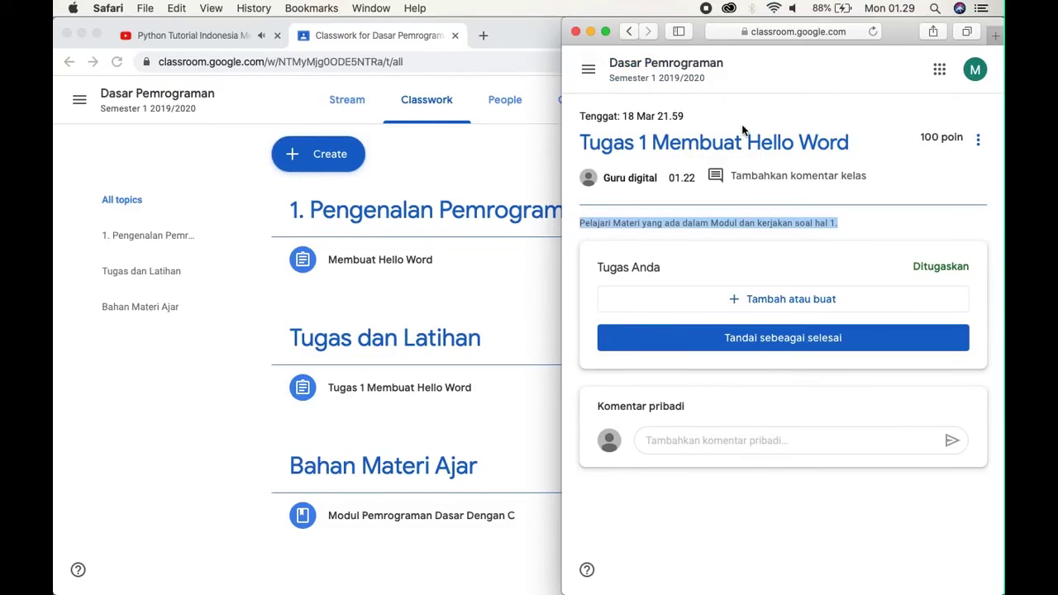
left_click(592, 71)
left_click(638, 83)
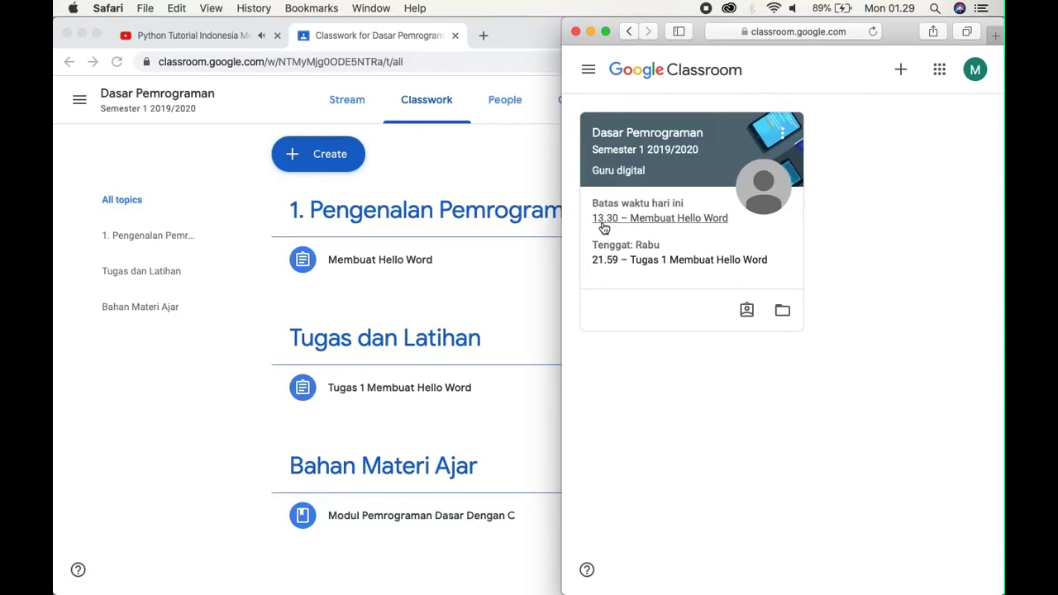
left_click(663, 219)
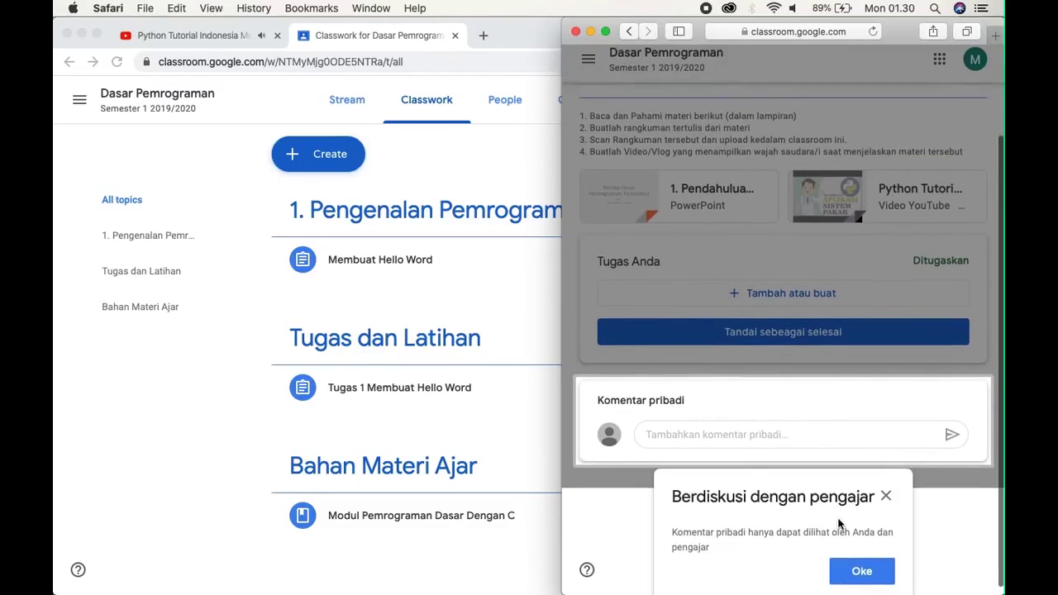
left_click(864, 565)
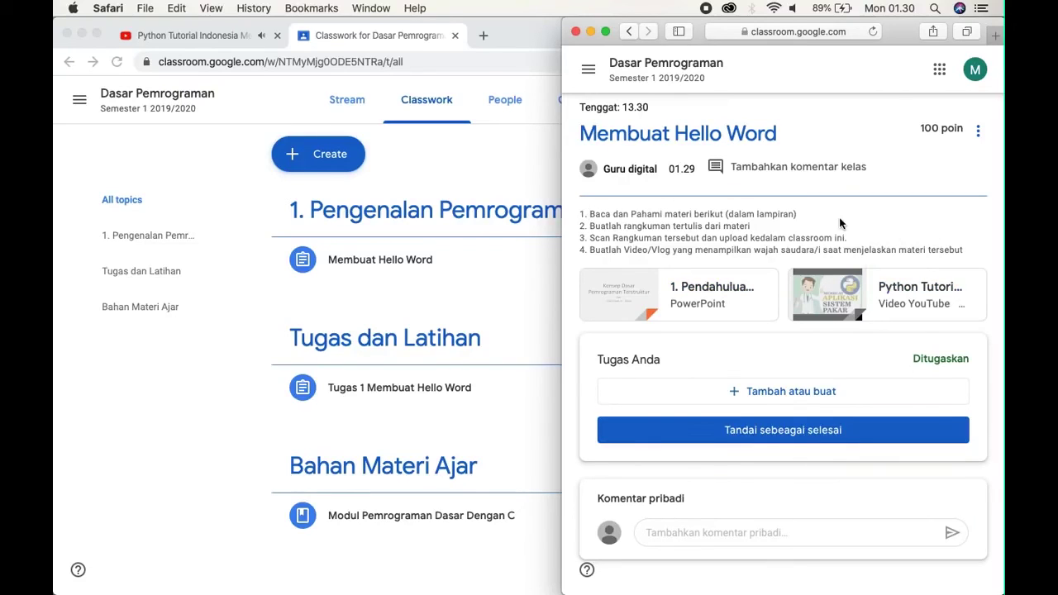
left_click_drag(562, 209, 83, 151)
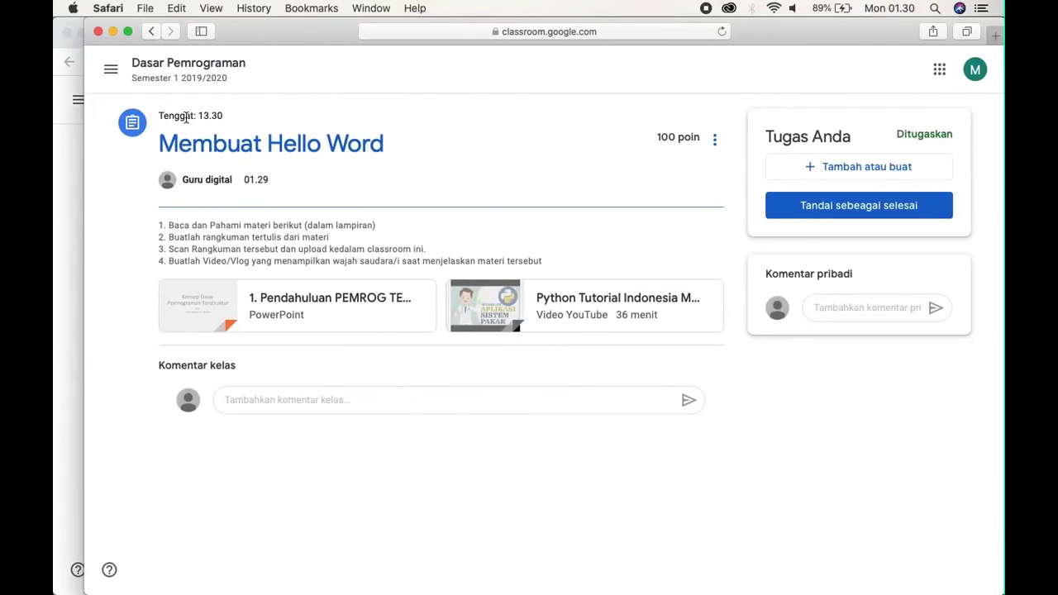
Step: Upload GOOGLE CLASSROOM.pdf from the Downloads folder as the student's work for the assignment and dismiss the hand-in tip
left_click(808, 168)
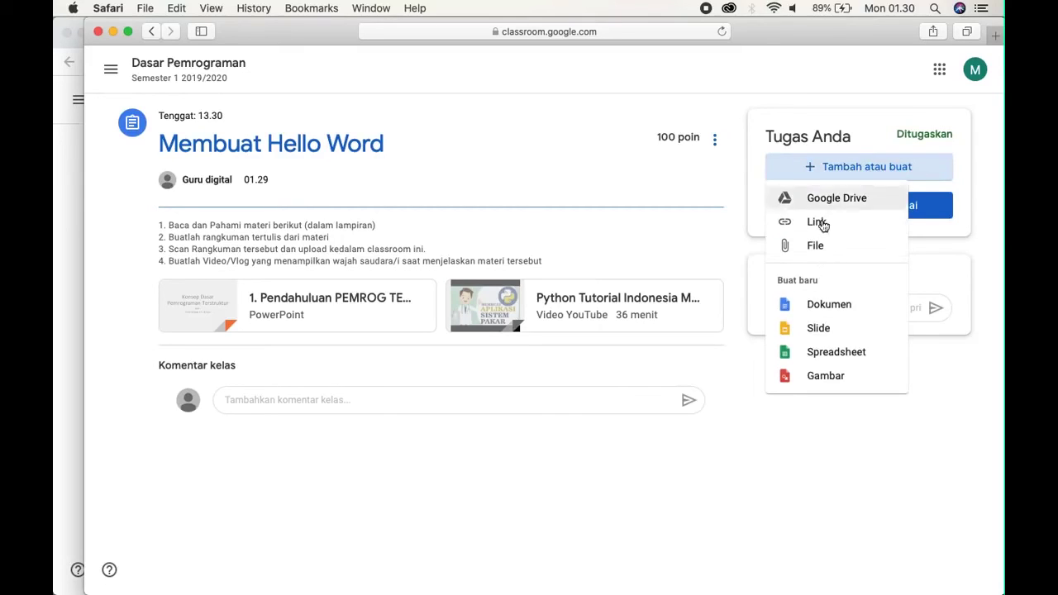
left_click(815, 247)
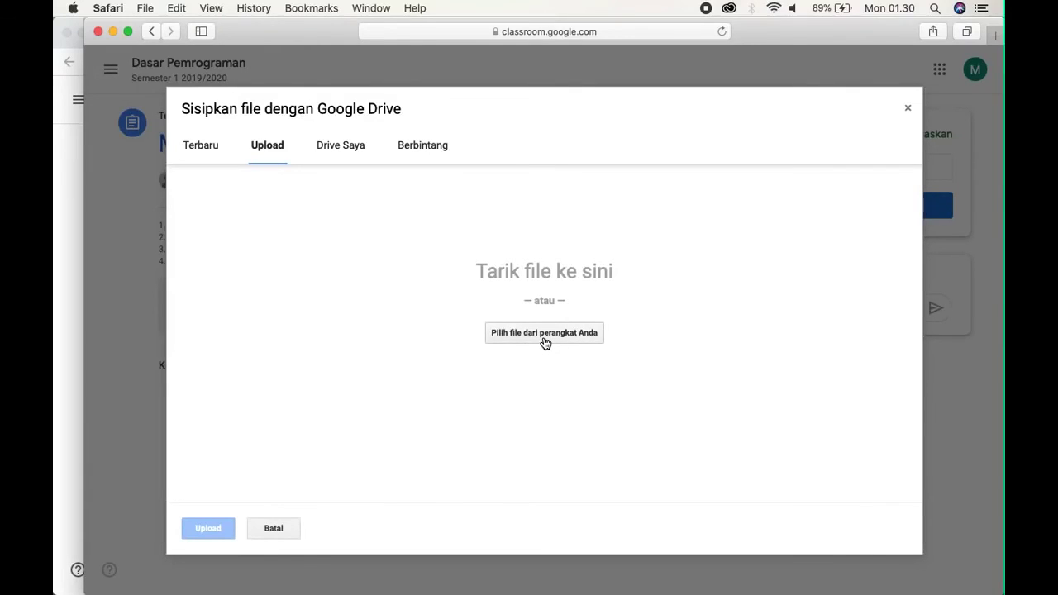
left_click(544, 339)
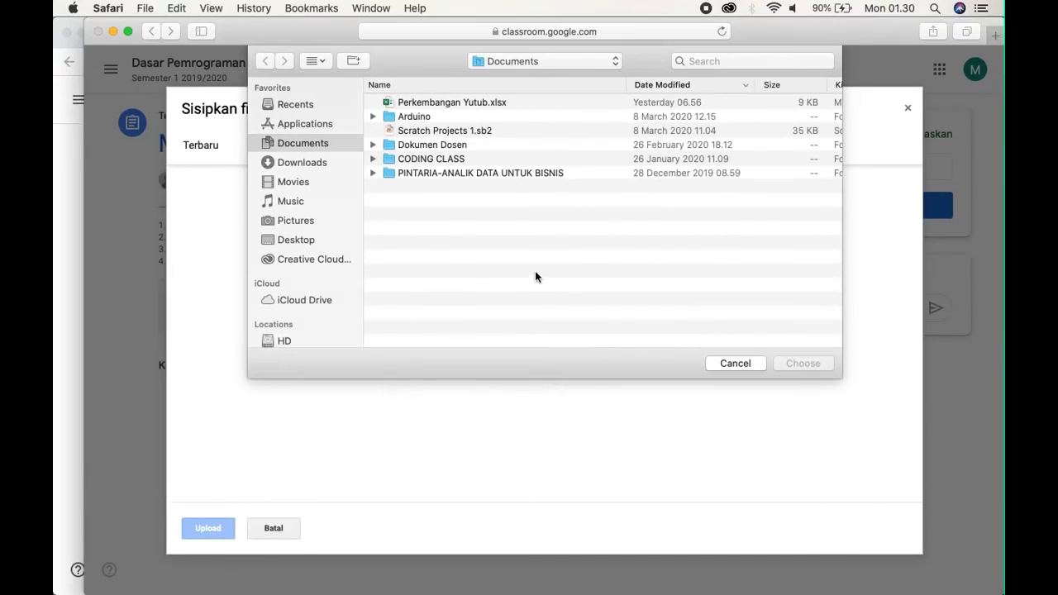
left_click(315, 163)
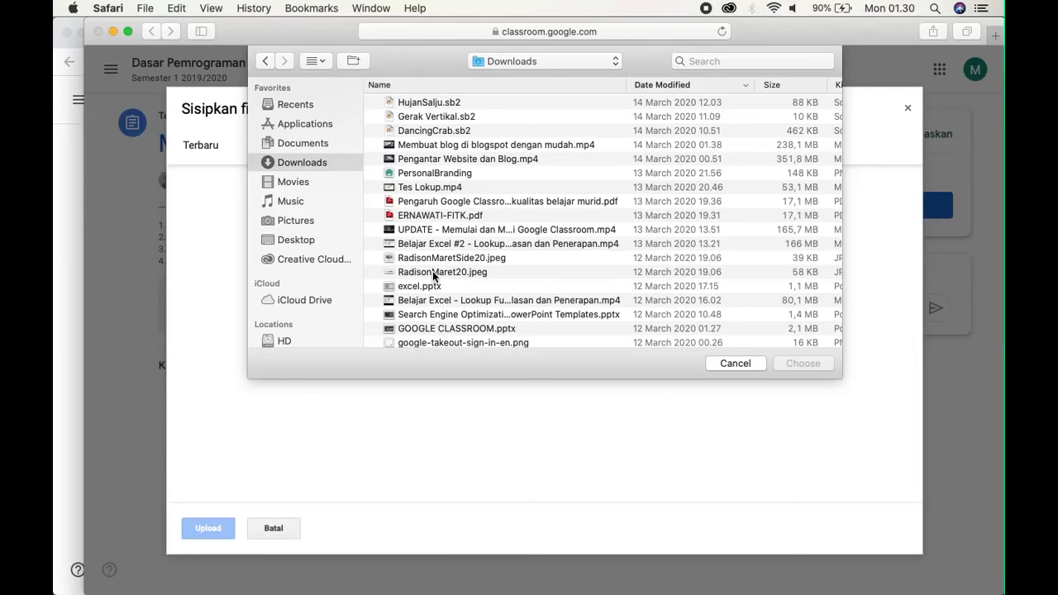
scroll(436, 324, "down", 3)
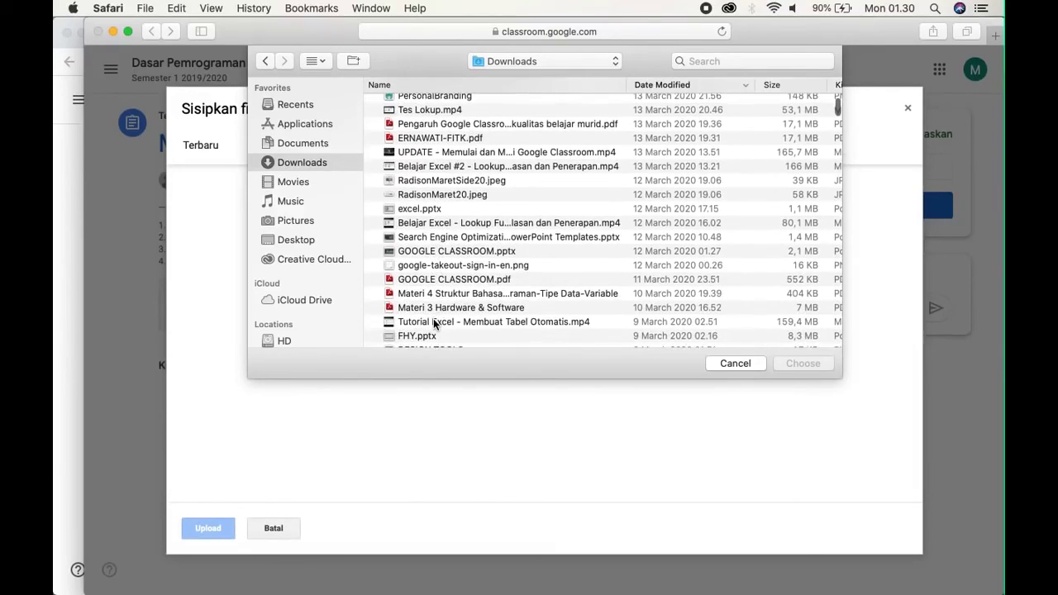
left_click(454, 263)
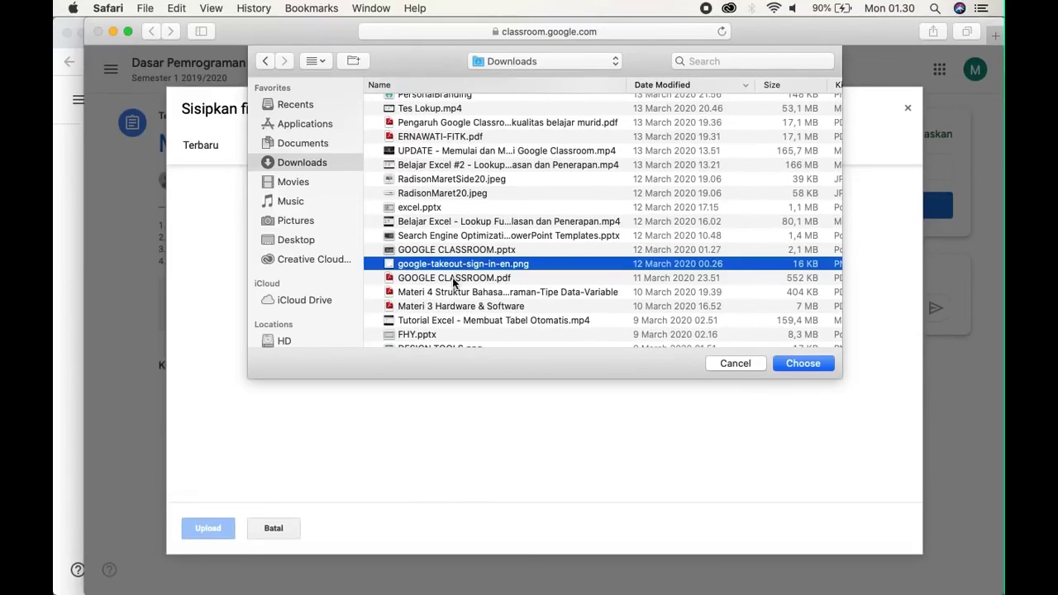
left_click(452, 279)
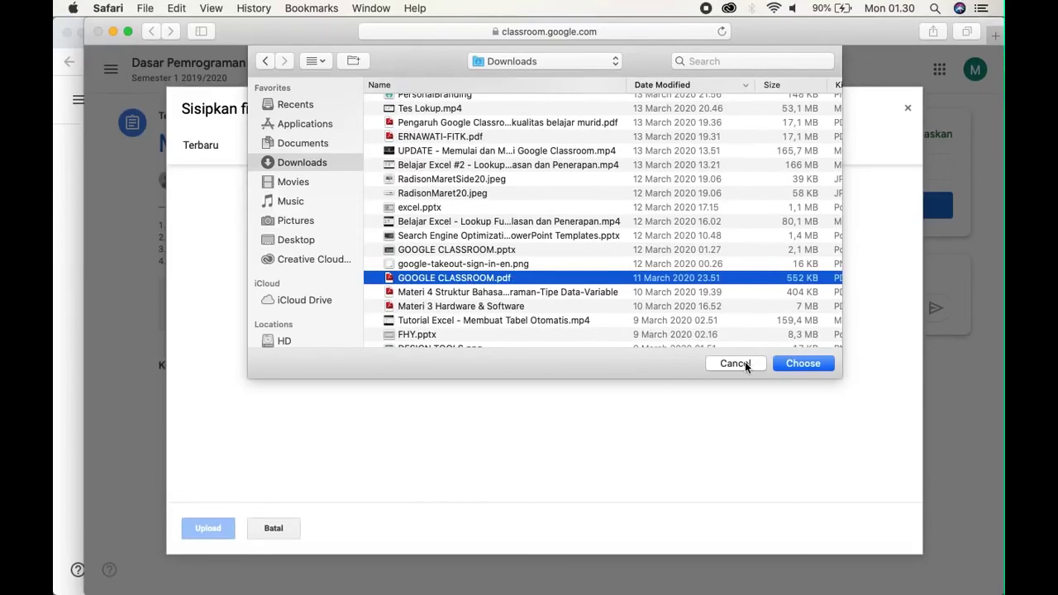
left_click(802, 364)
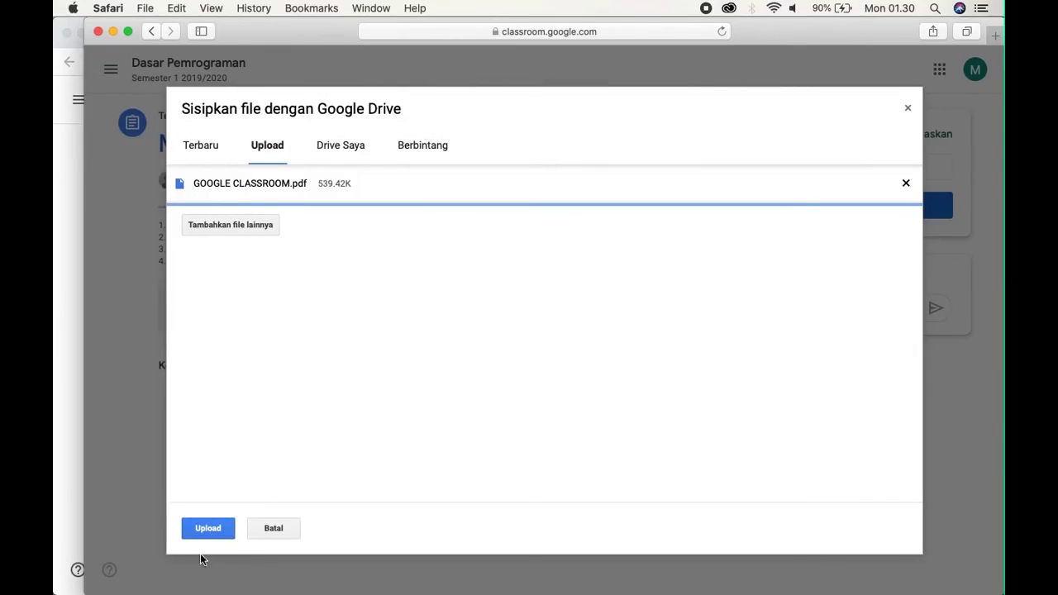
left_click(207, 530)
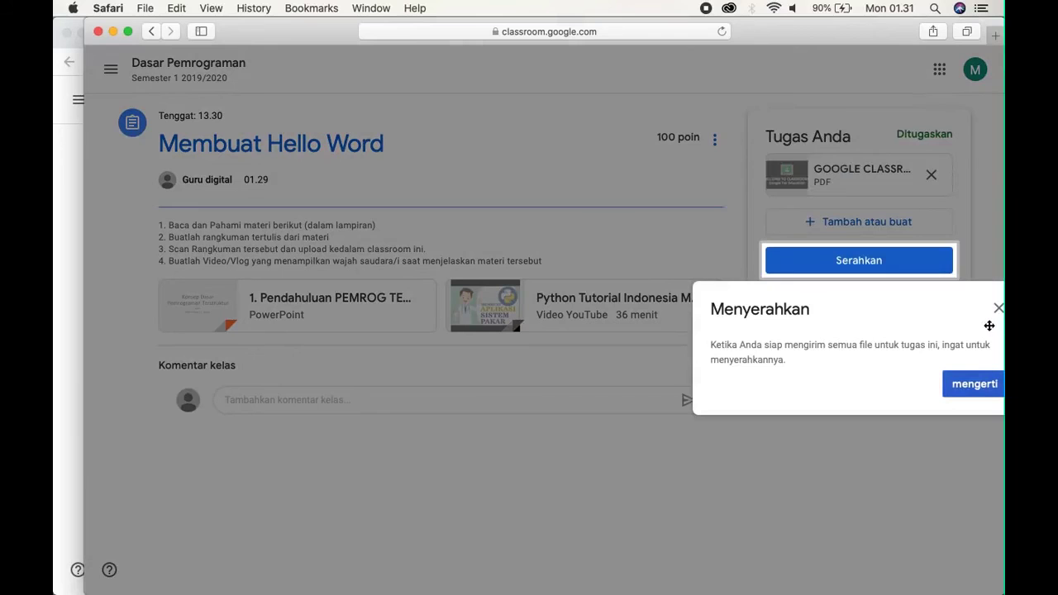
left_click(973, 387)
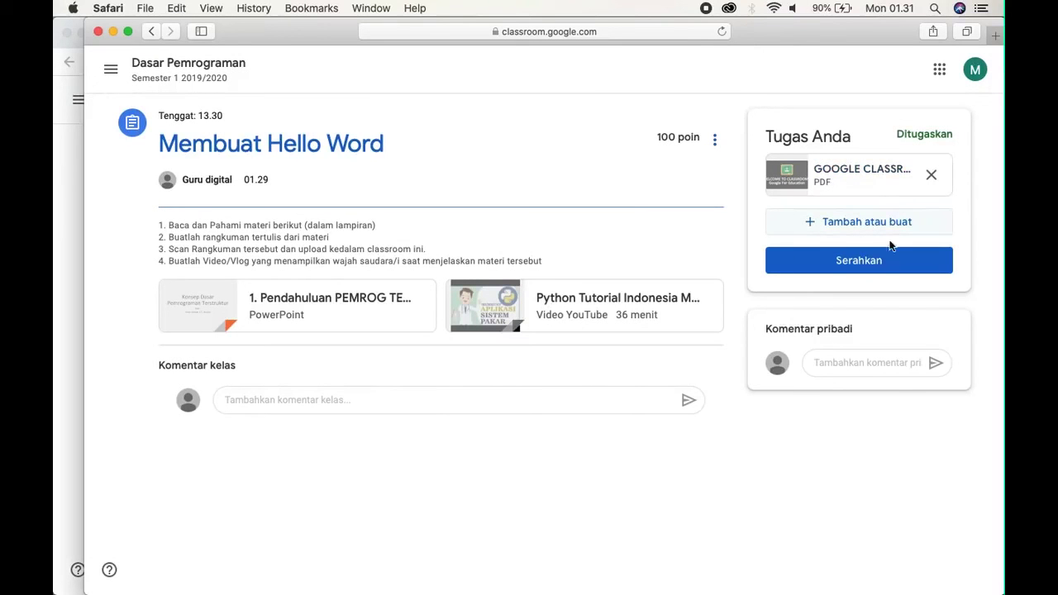
left_click(864, 263)
Step: Add the YouTube video's link, youtube.com/watch?v=SPQxHt_ovu0, copied from Chrome, to the student's work
left_click(817, 226)
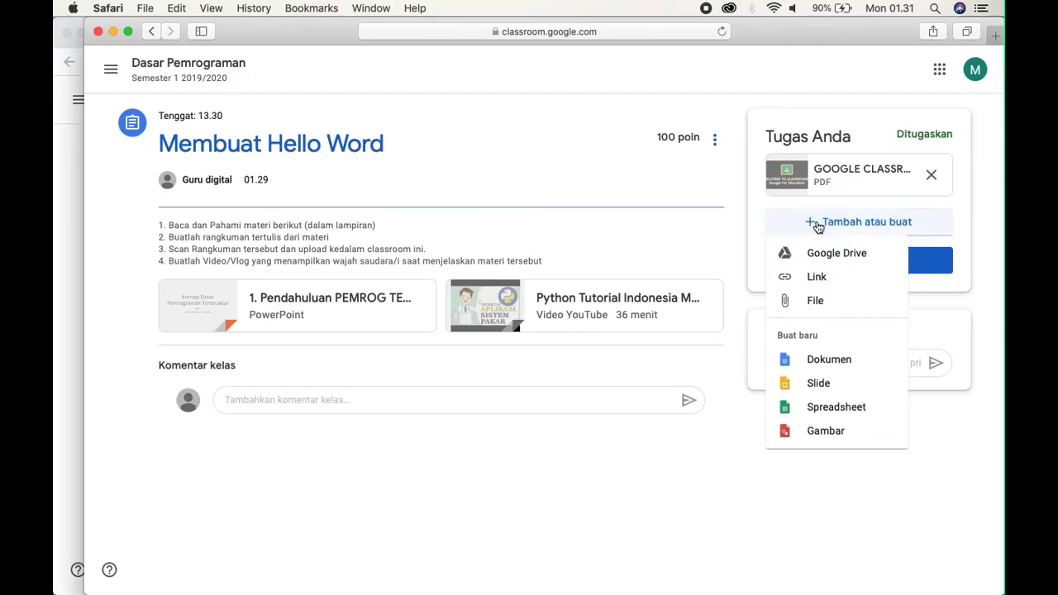
left_click(817, 288)
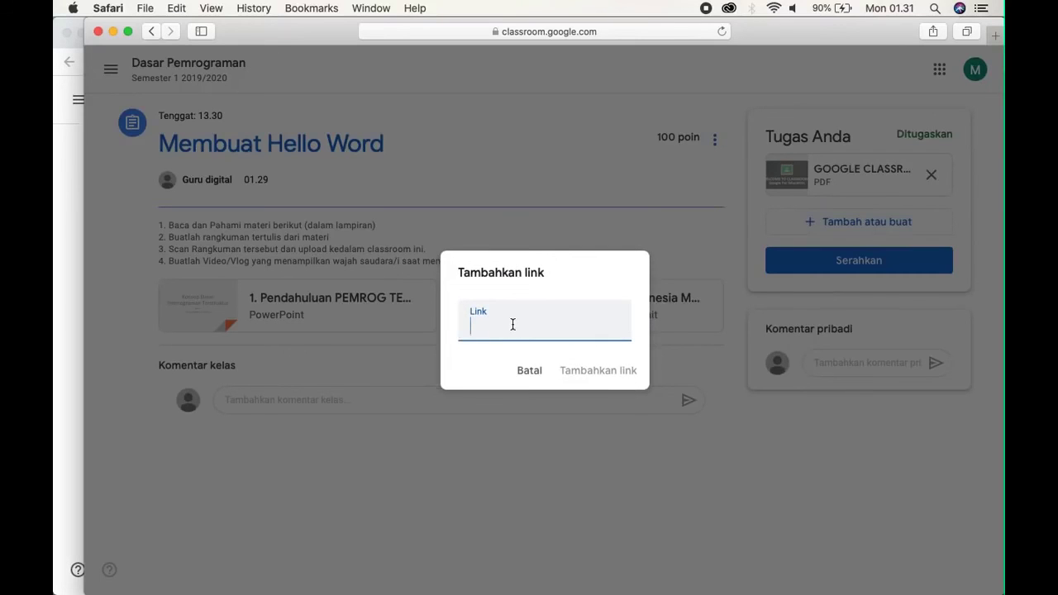
type("Membuat Hello Word")
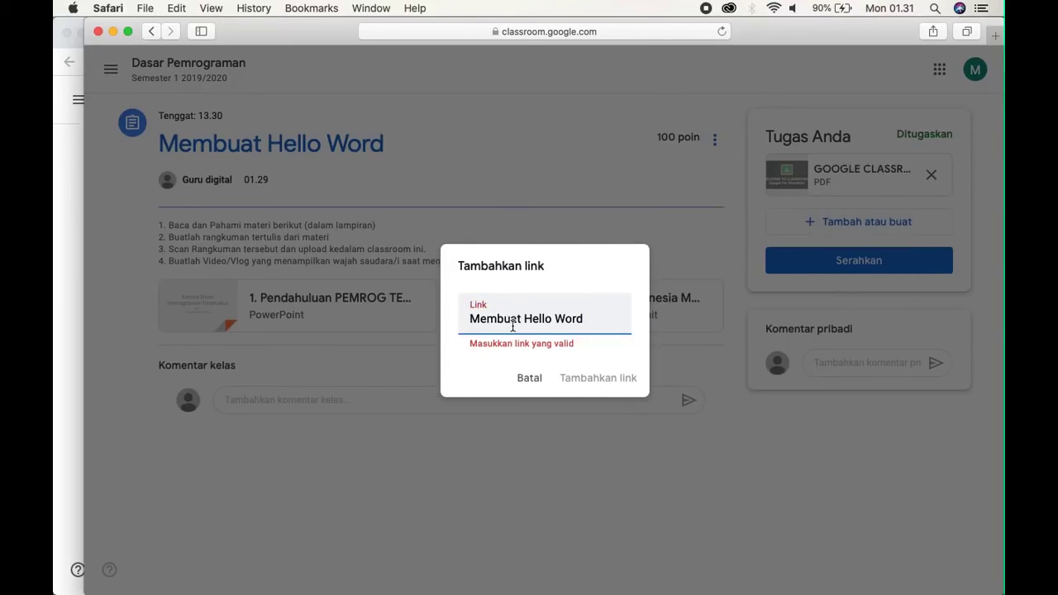
key("super+z")
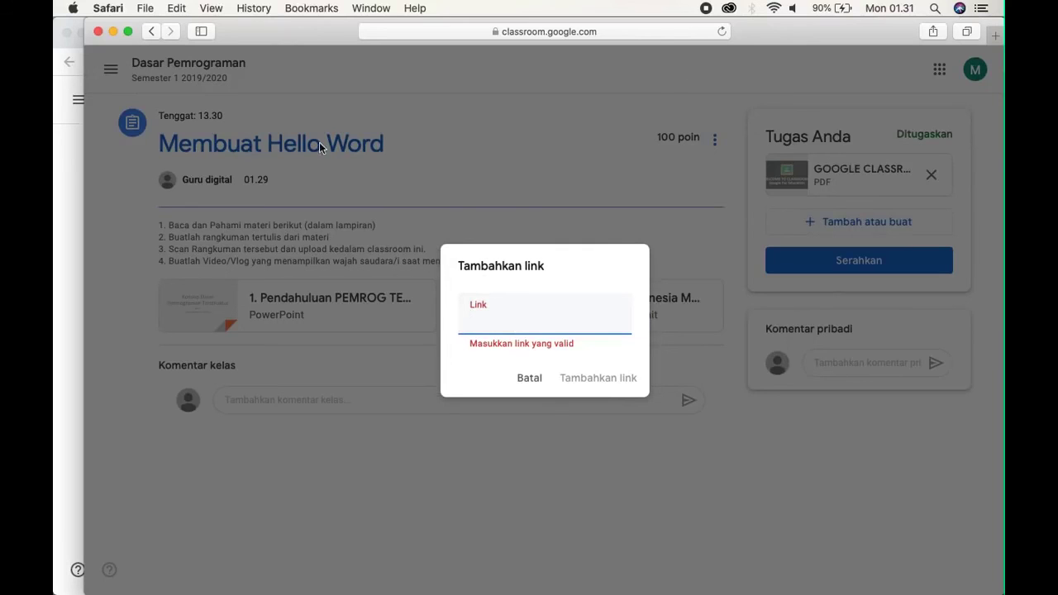
key("super+Tab")
left_click(212, 36)
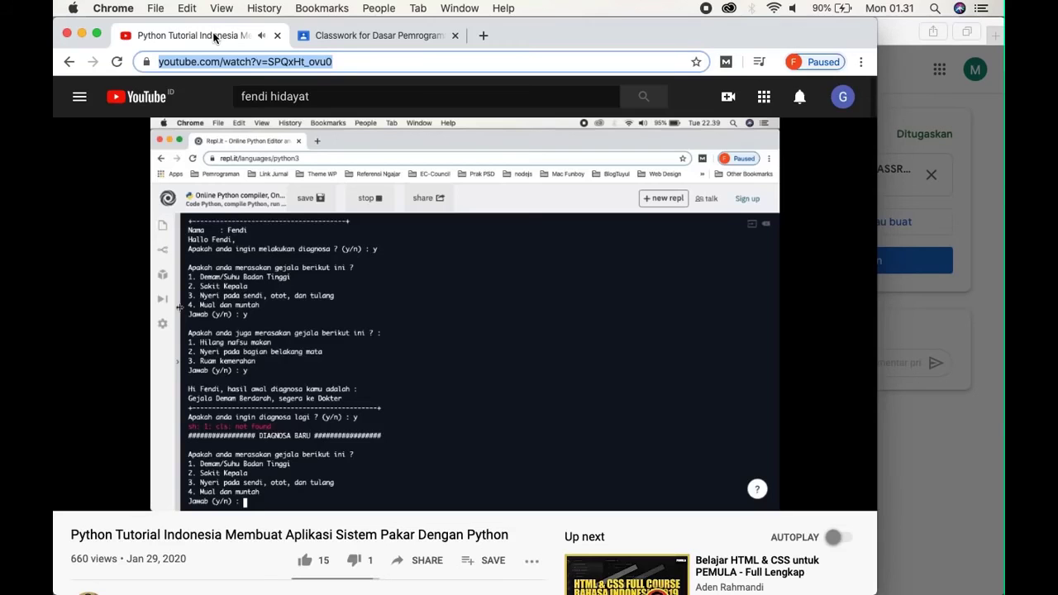
right_click(248, 63)
left_click(294, 150)
left_click(950, 266)
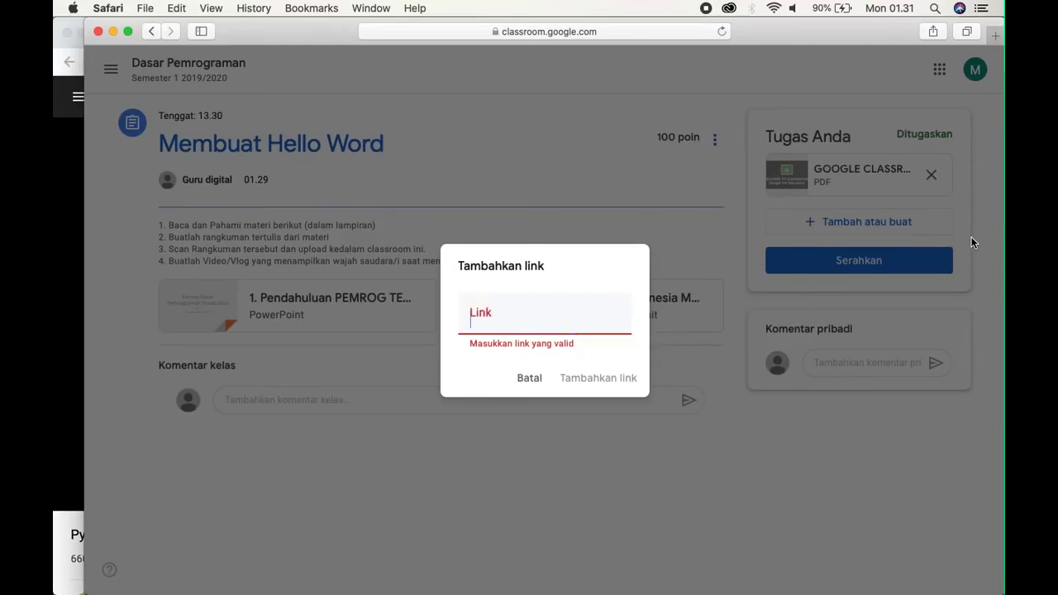
left_click(516, 325)
key("super+v")
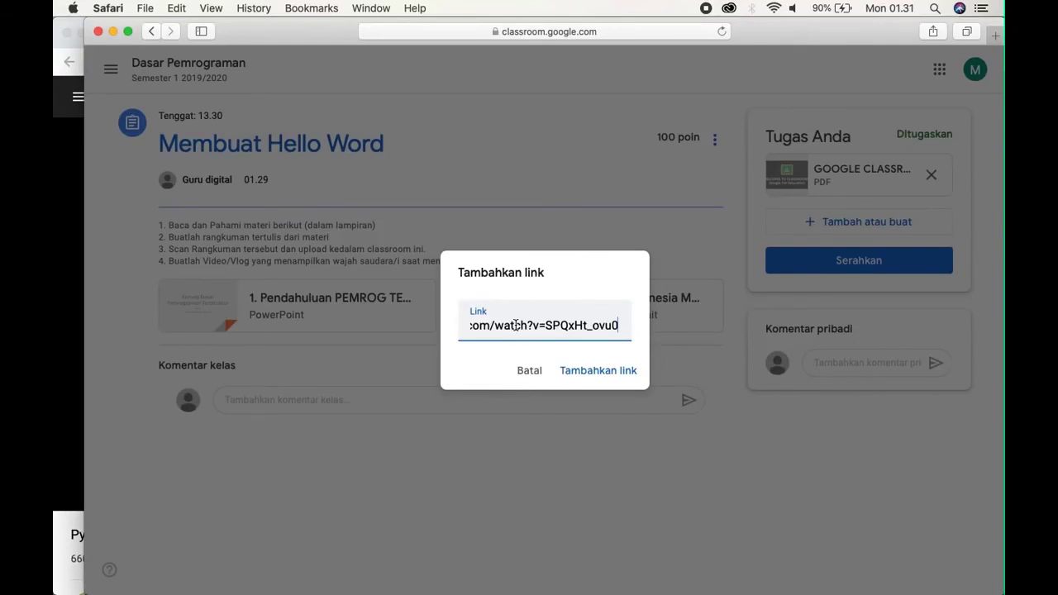
left_click(590, 378)
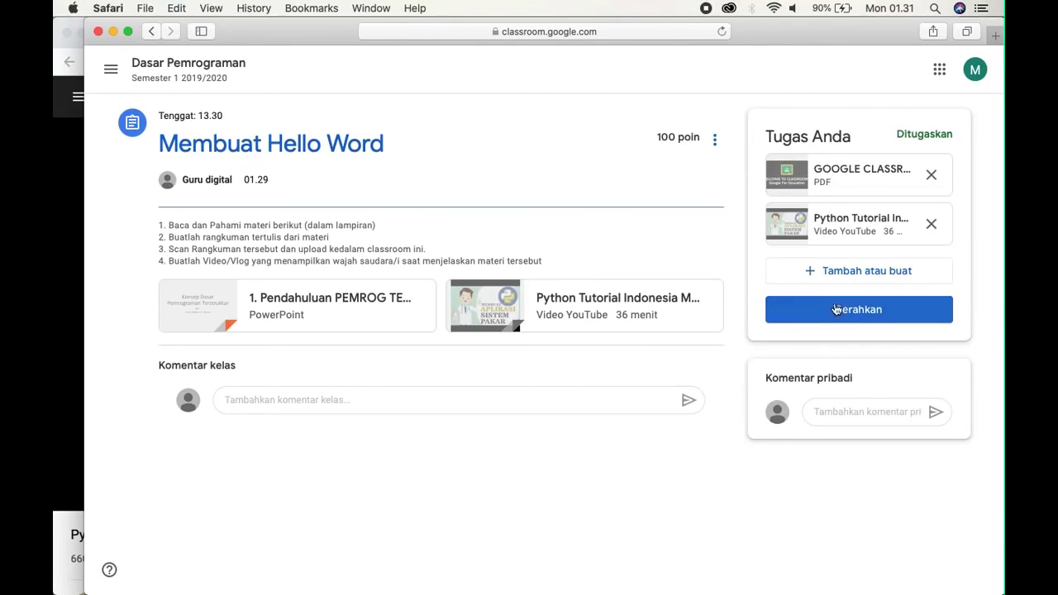
Step: Turn in the student's work with both attachments, confirm the submission and narrow the Safari window to uncover Chrome
left_click(830, 313)
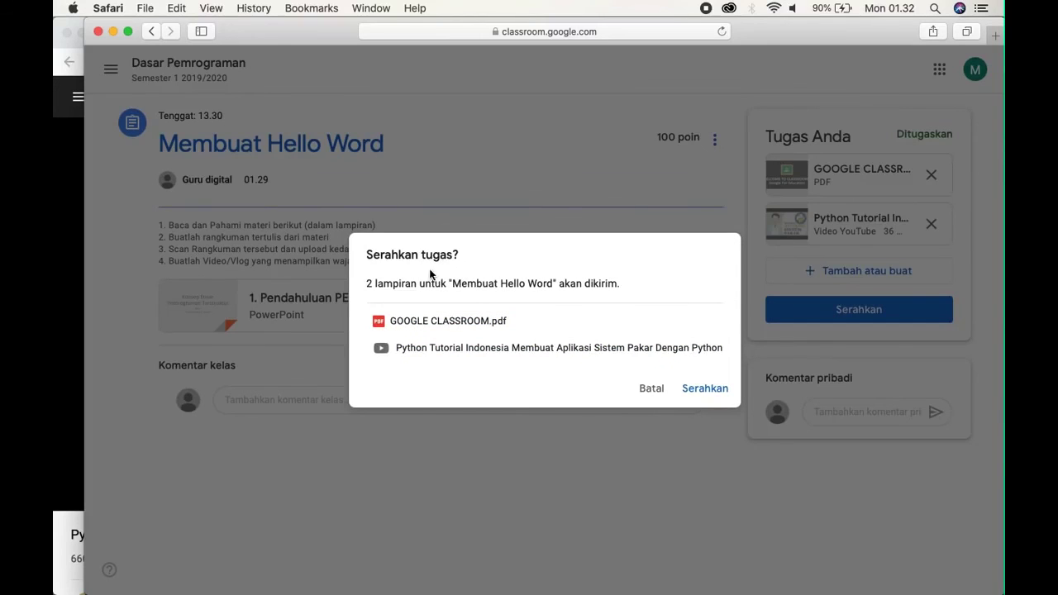
left_click(707, 394)
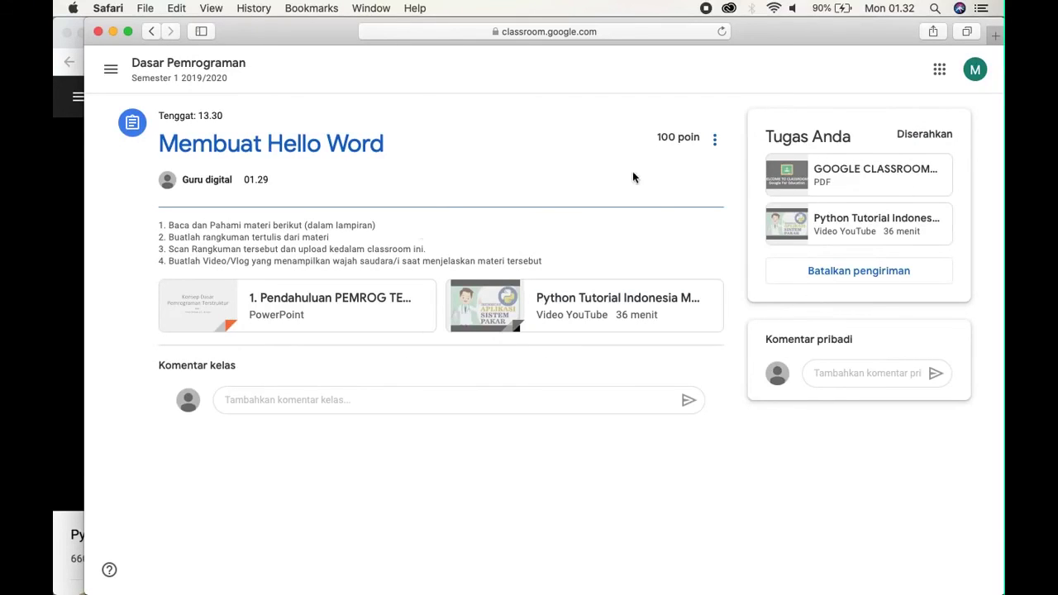
left_click_drag(85, 238, 553, 207)
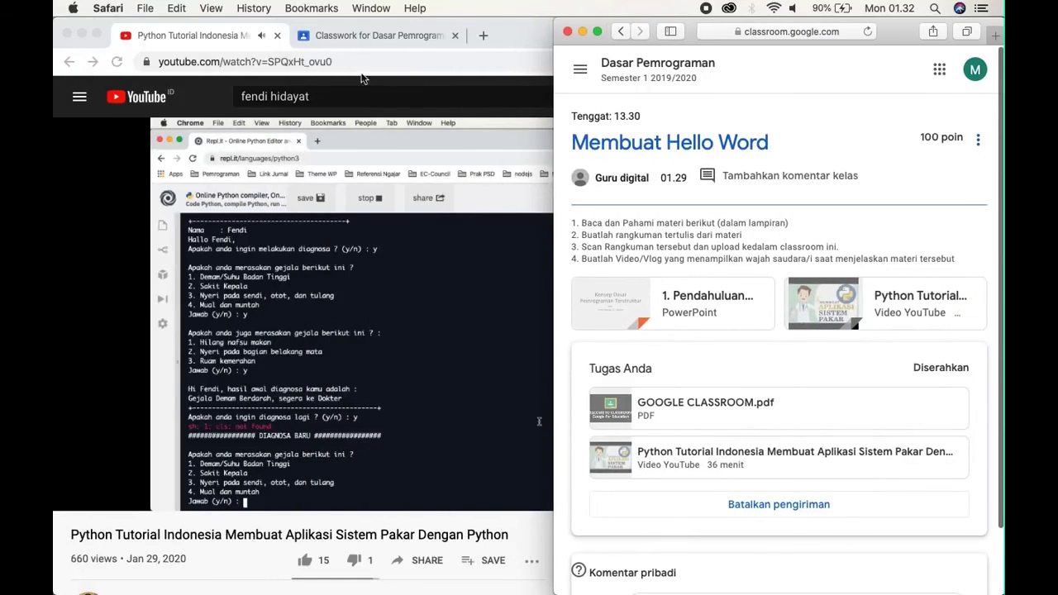
Step: Switch to the teacher's Classroom in Chrome and open the student's turned-in work for "Membuat Hello Word" under "1. Pengenalan Pemrograman Dasar"
left_click(371, 35)
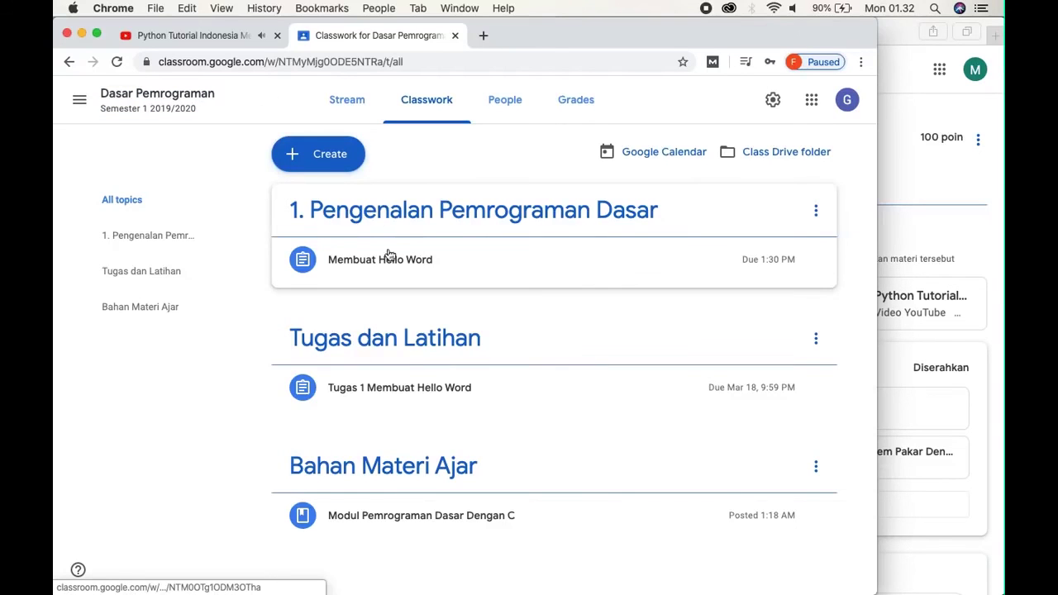
left_click(453, 214)
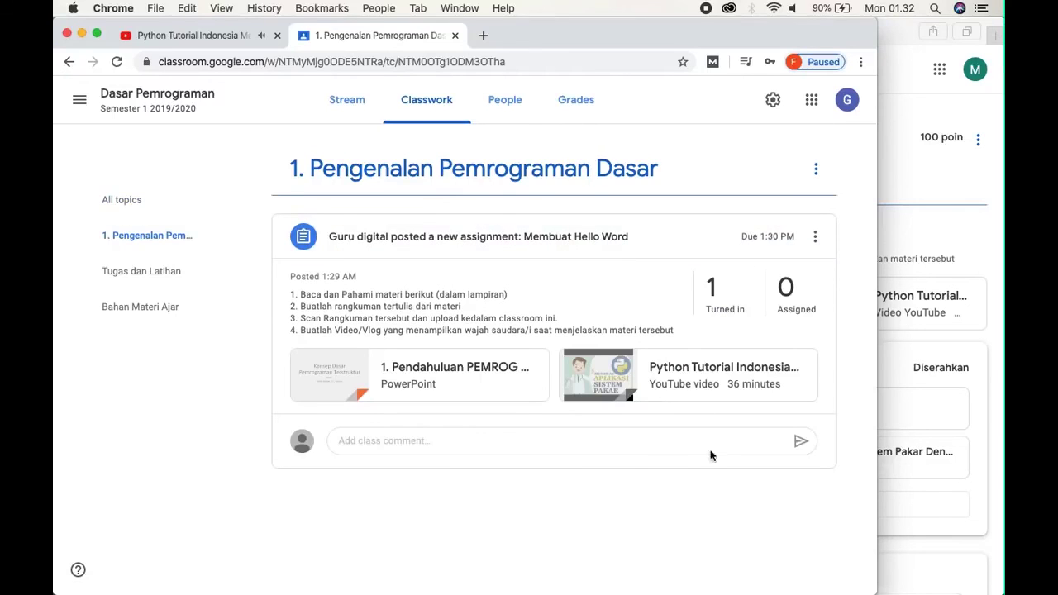
left_click(712, 290)
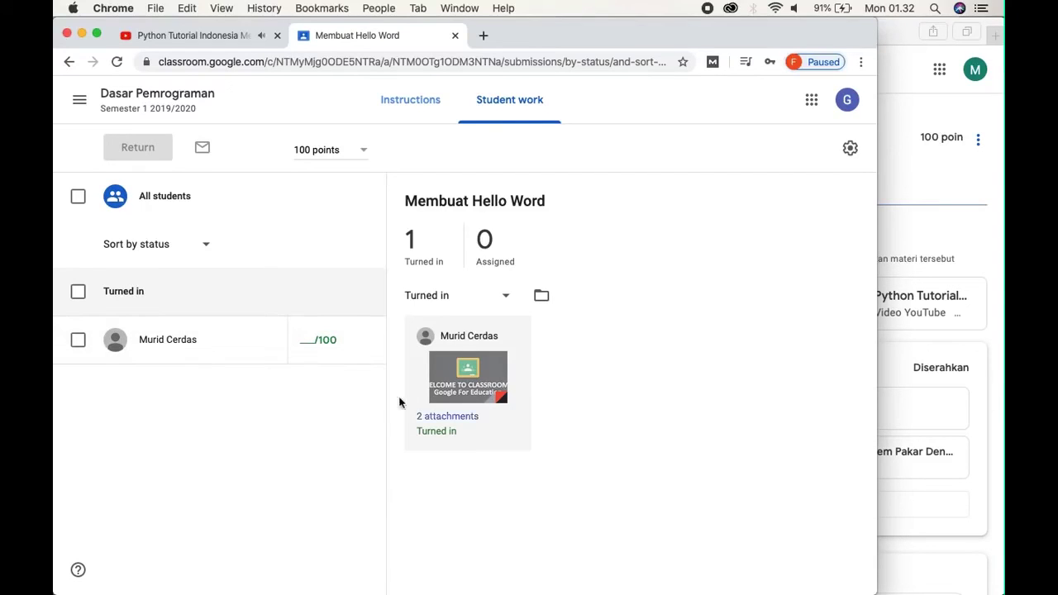
scroll(534, 394, "down", 1)
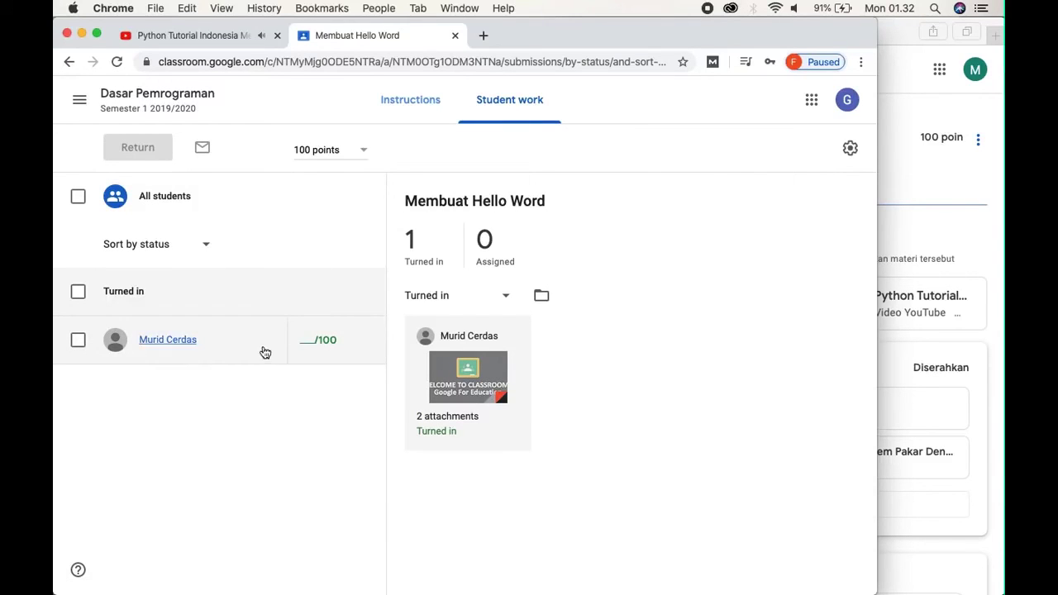
left_click(220, 340)
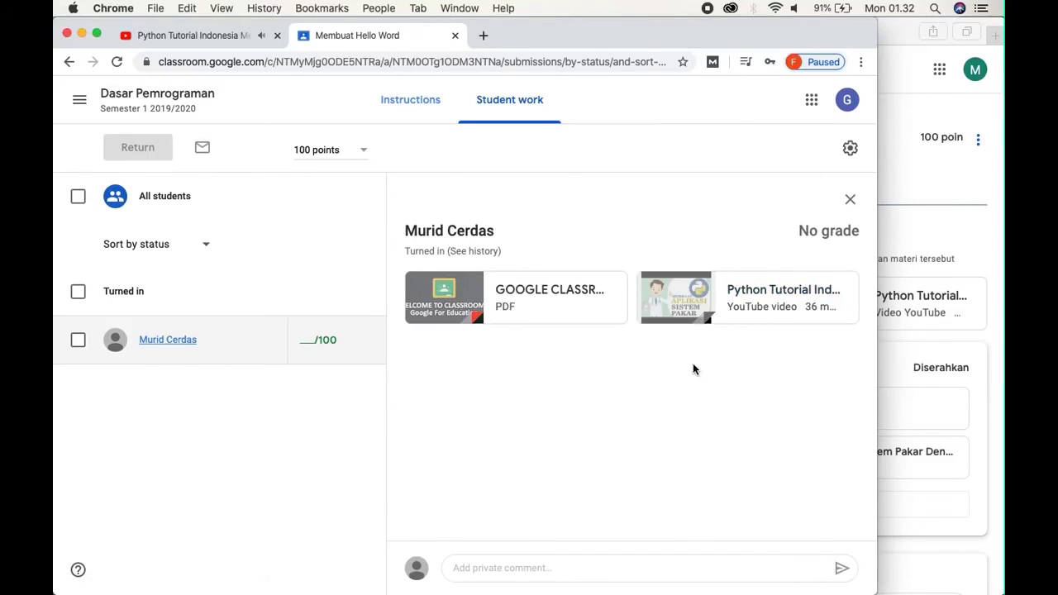
Step: Grade the student's turned-in work for "Membuat Hello Word" 95 out of 100
left_click(305, 340)
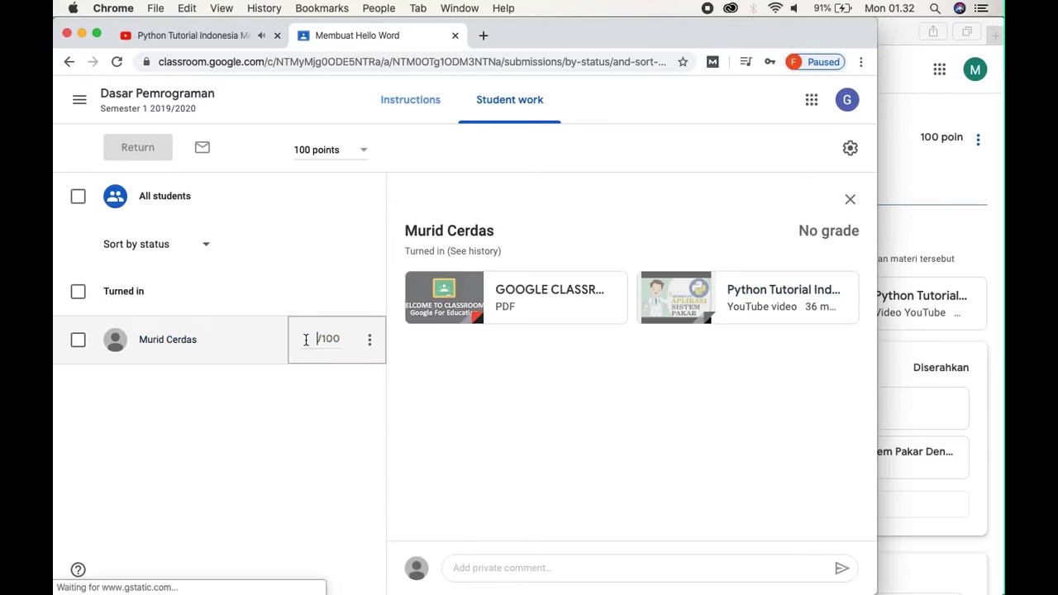
type("95")
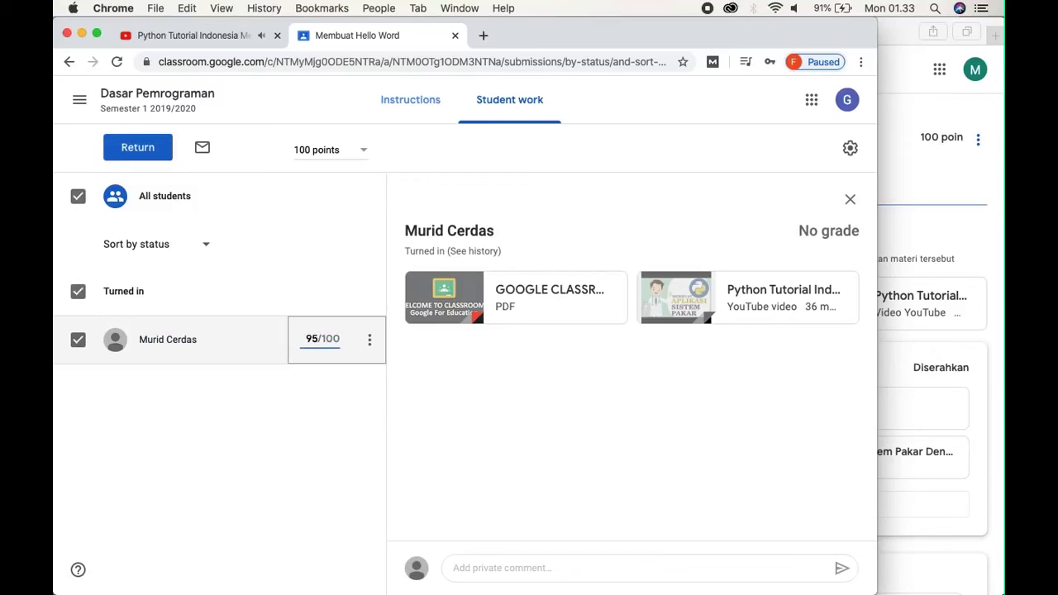
left_click(348, 381)
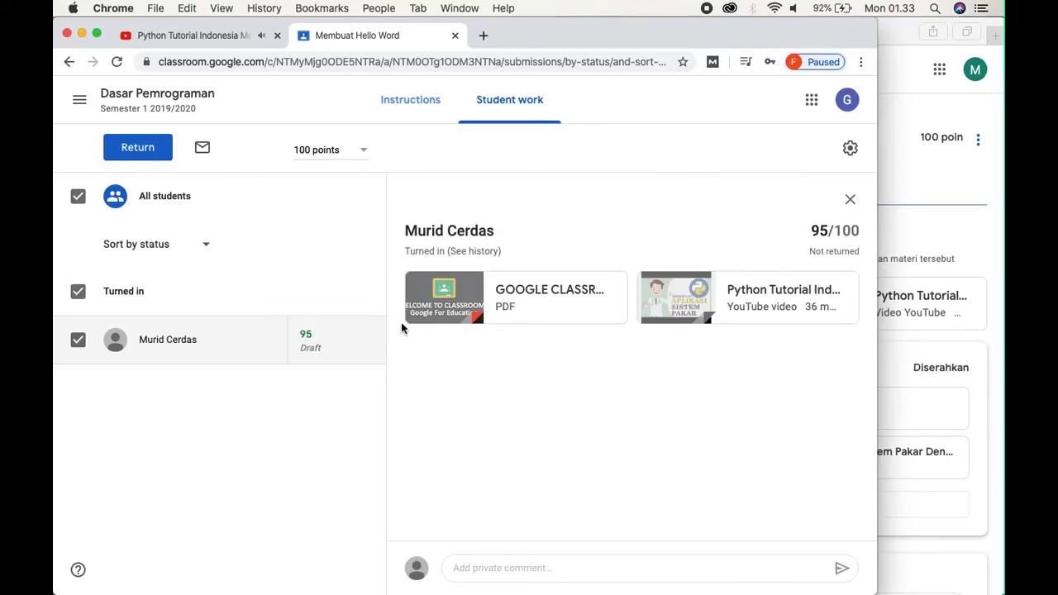
Step: Return the graded work to the student with the private comment "Pertahankan ya kemampuan belajarnya"
left_click(136, 154)
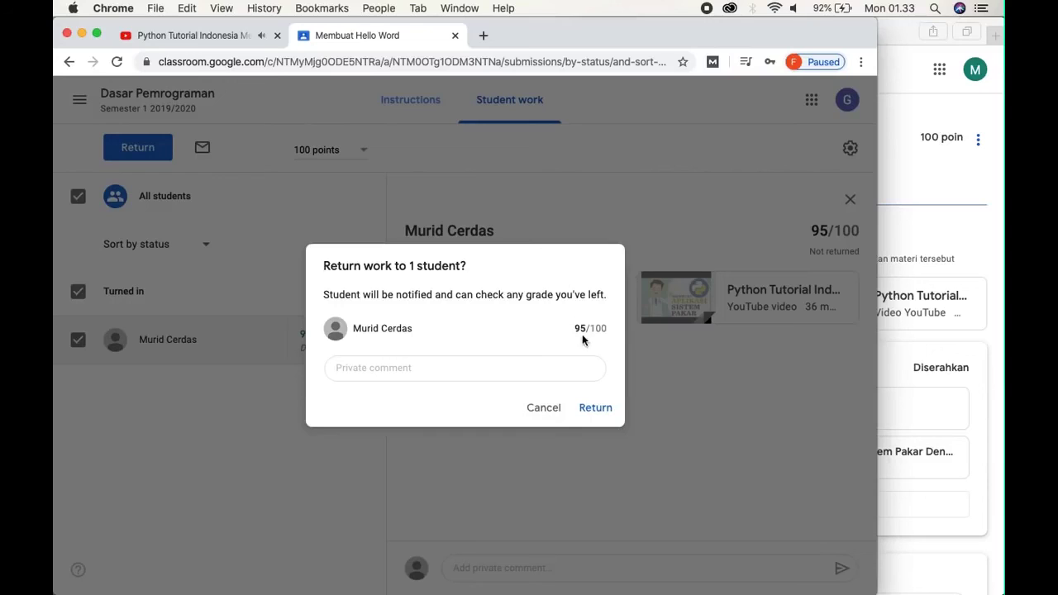
left_click(496, 367)
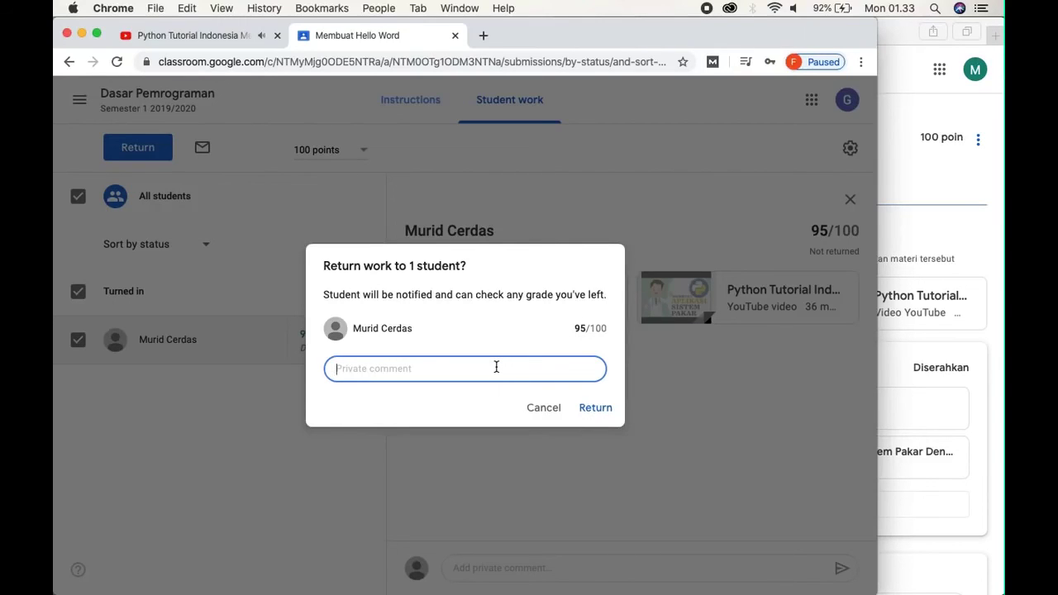
type("Pertahankan ya bel")
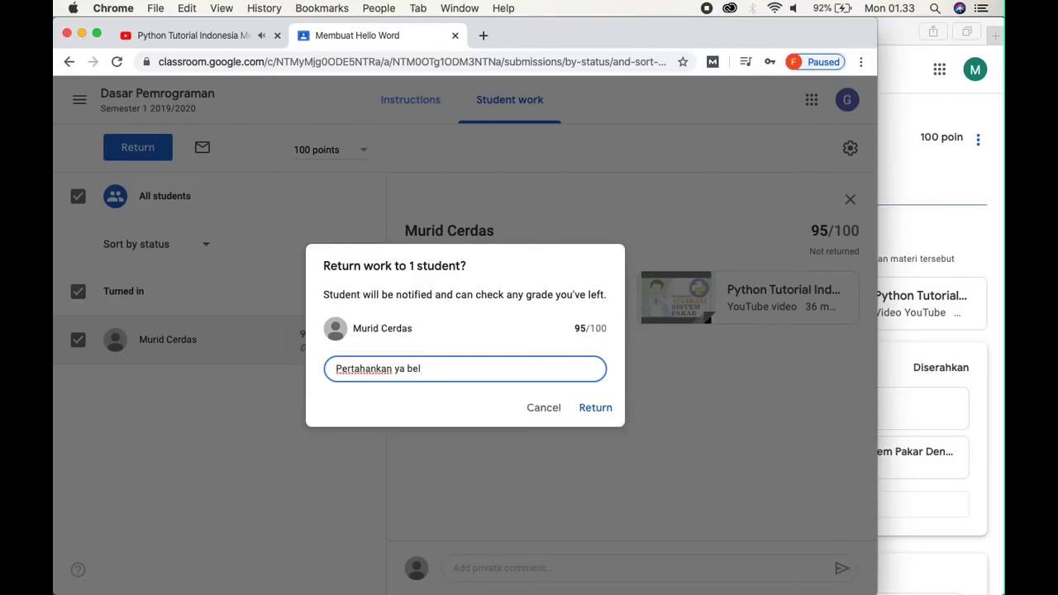
type("ajarnya")
left_click(405, 368)
type("kemampuan")
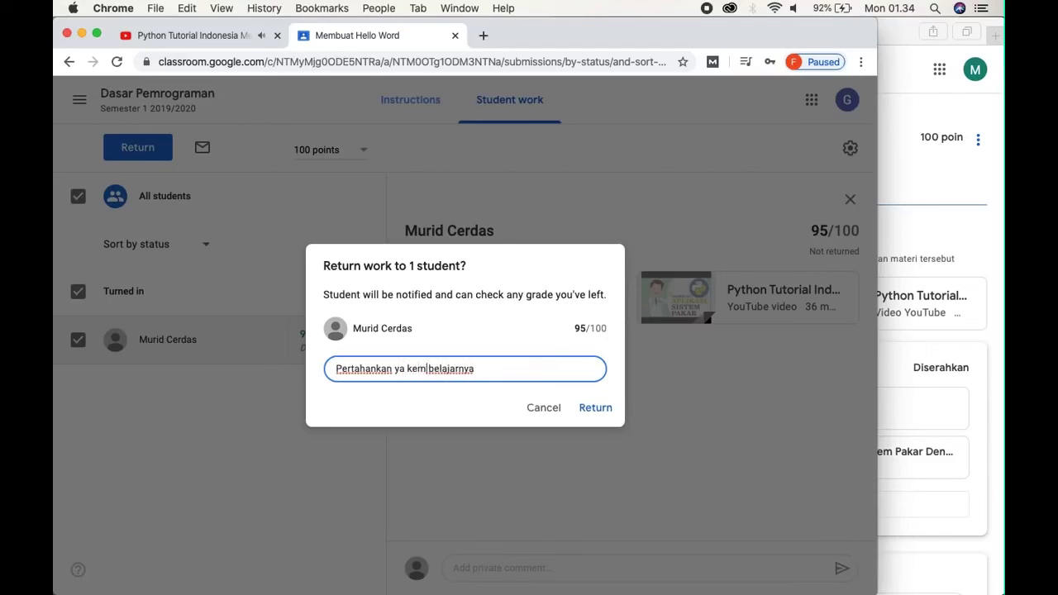
left_click(594, 410)
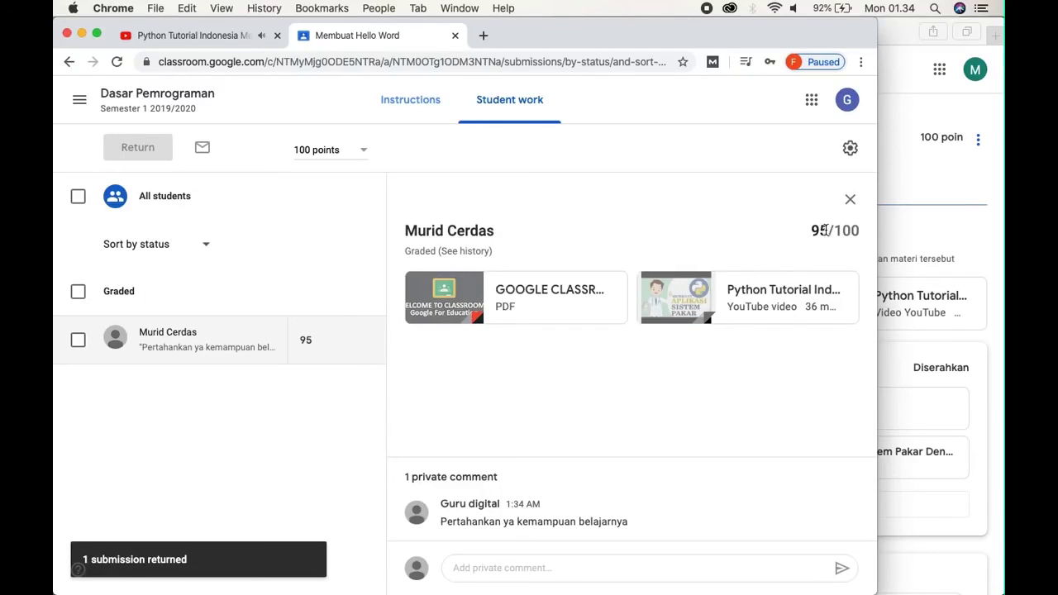
Step: Switch to the student's Classroom in Safari, reopen "Membuat Hello Word" from the class's Tugas Kelas list and widen the window
left_click(942, 216)
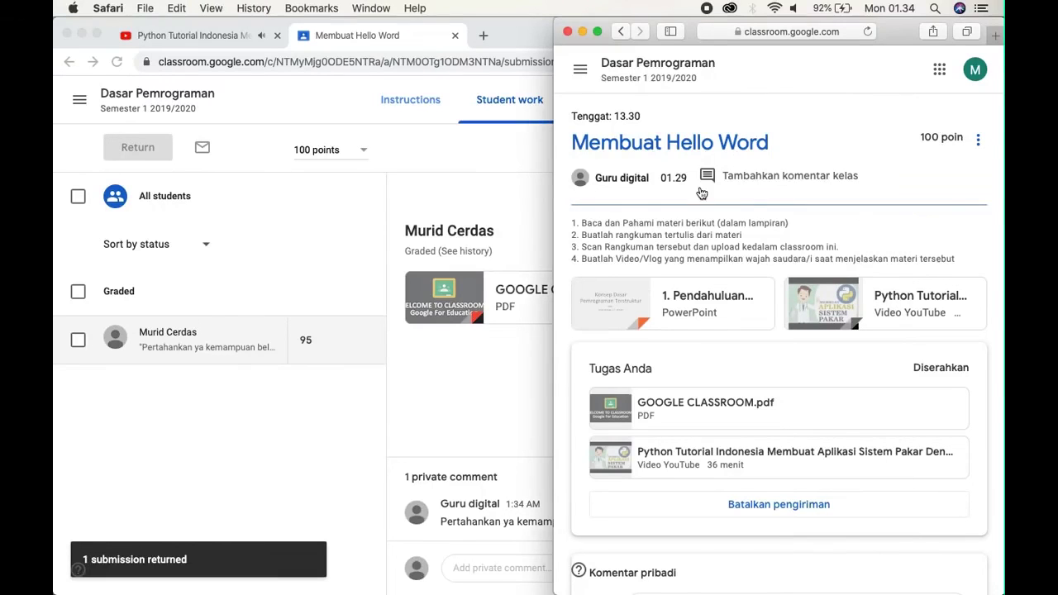
left_click(663, 66)
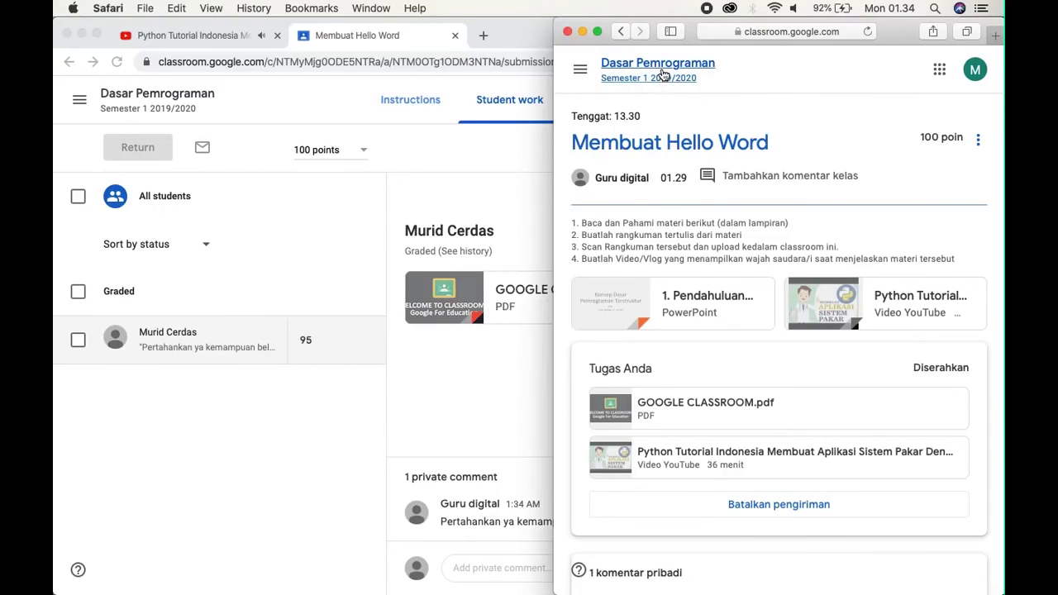
left_click(772, 118)
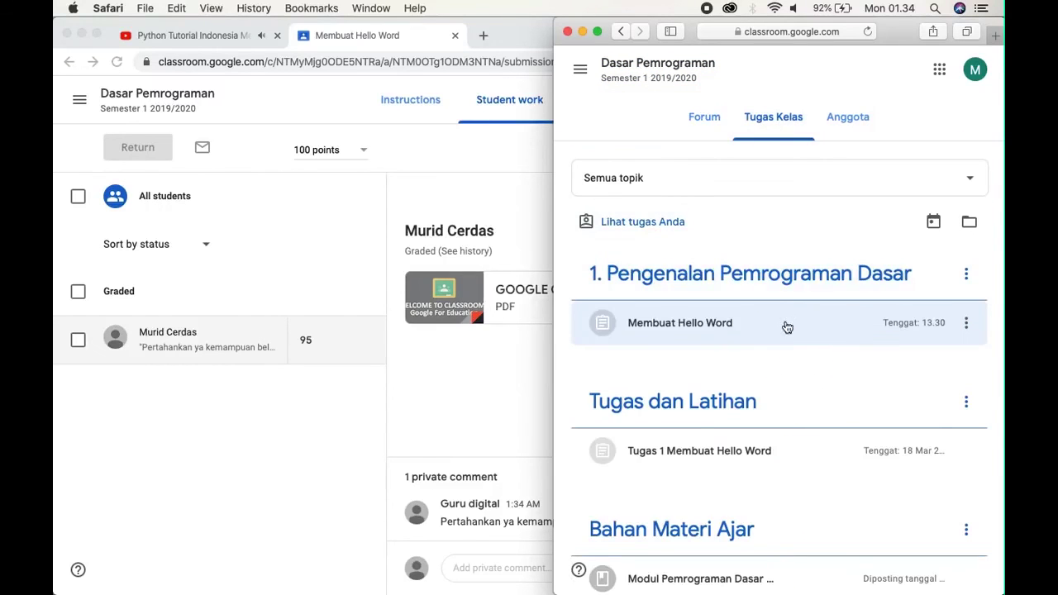
left_click(746, 325)
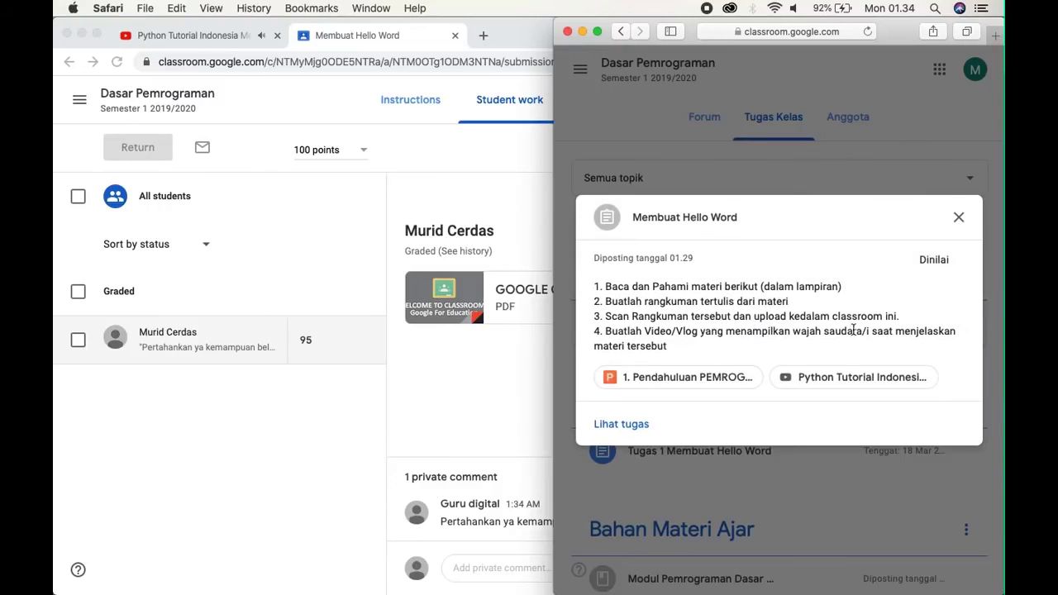
left_click(626, 423)
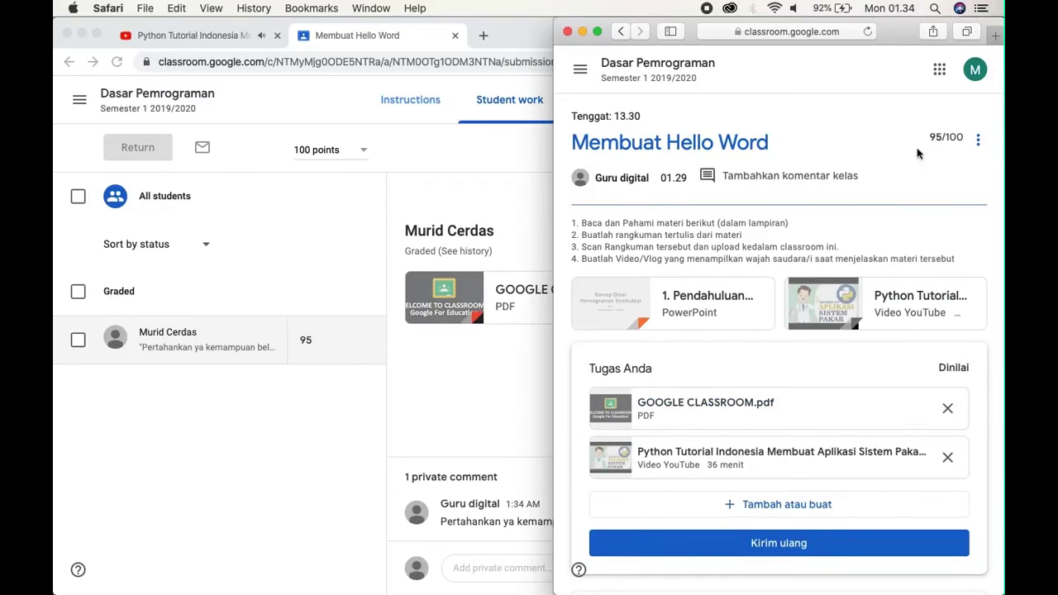
left_click_drag(554, 266, 131, 204)
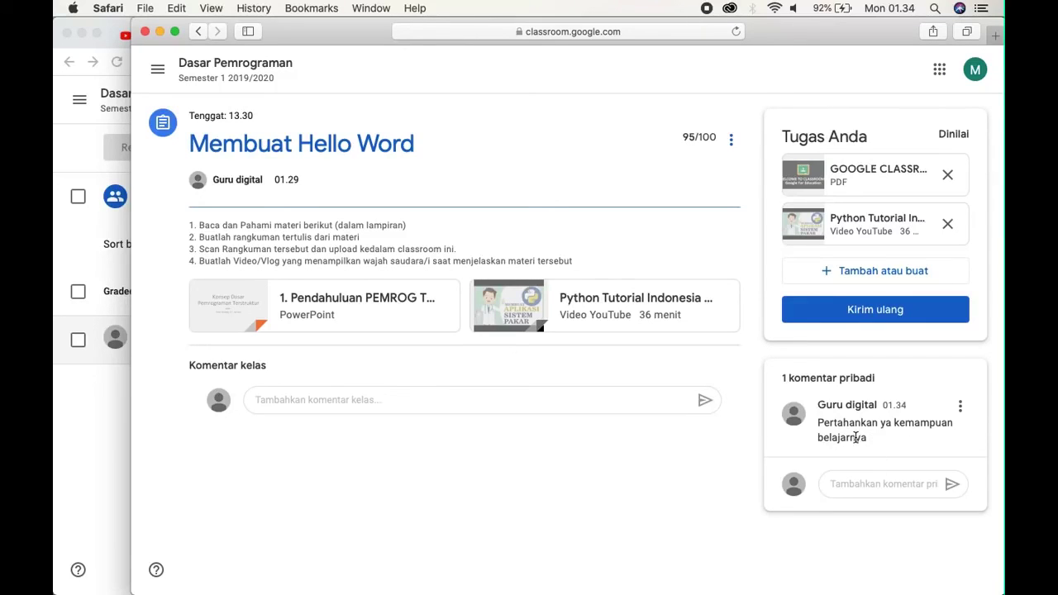
Step: Reply to the teacher's private comment as the student with "Baik Bapak.." and post it
left_click(856, 485)
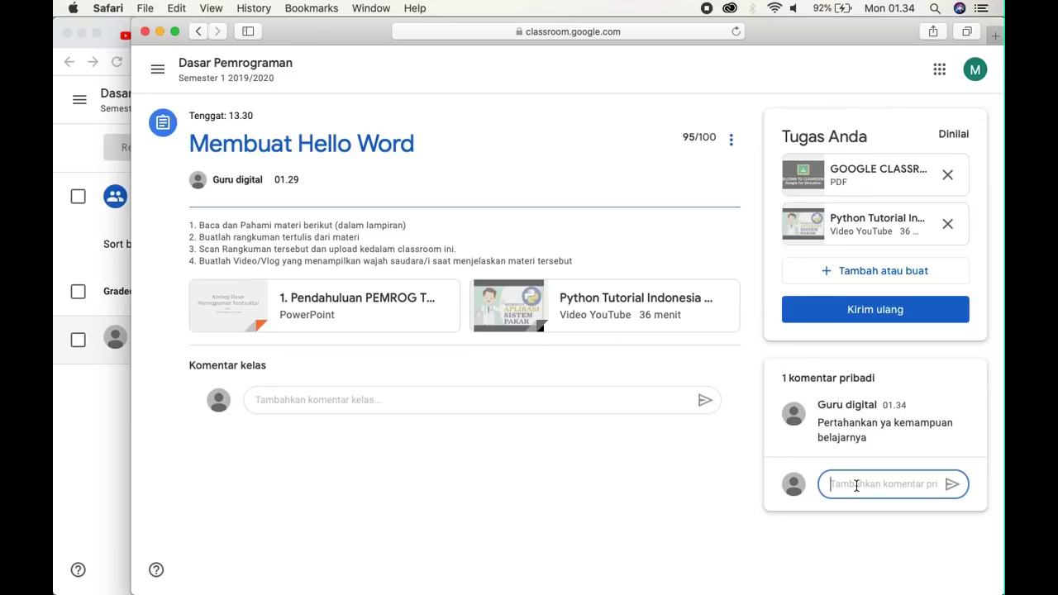
type("Back B")
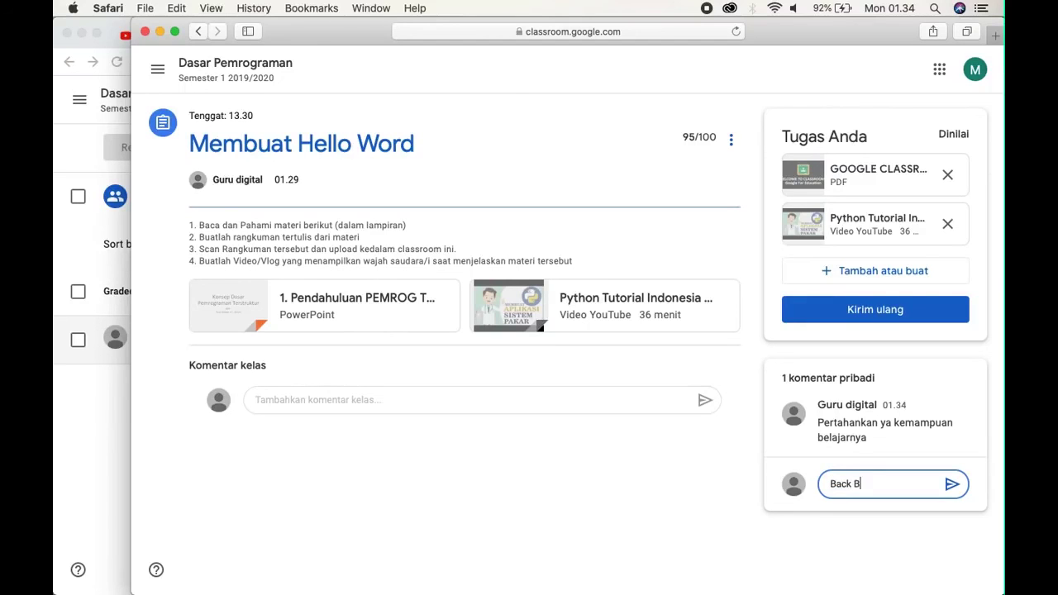
type("apak..")
key("Left")
key("Left")
key("Left")
key("Left")
key("Left")
key("BackSpace")
type("i")
left_click(908, 482)
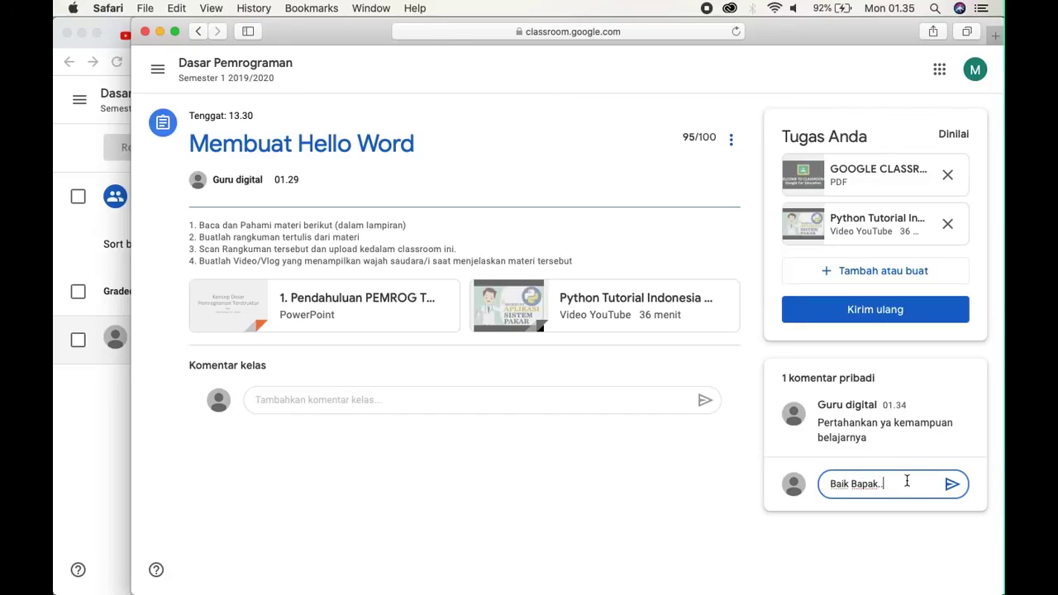
left_click(952, 485)
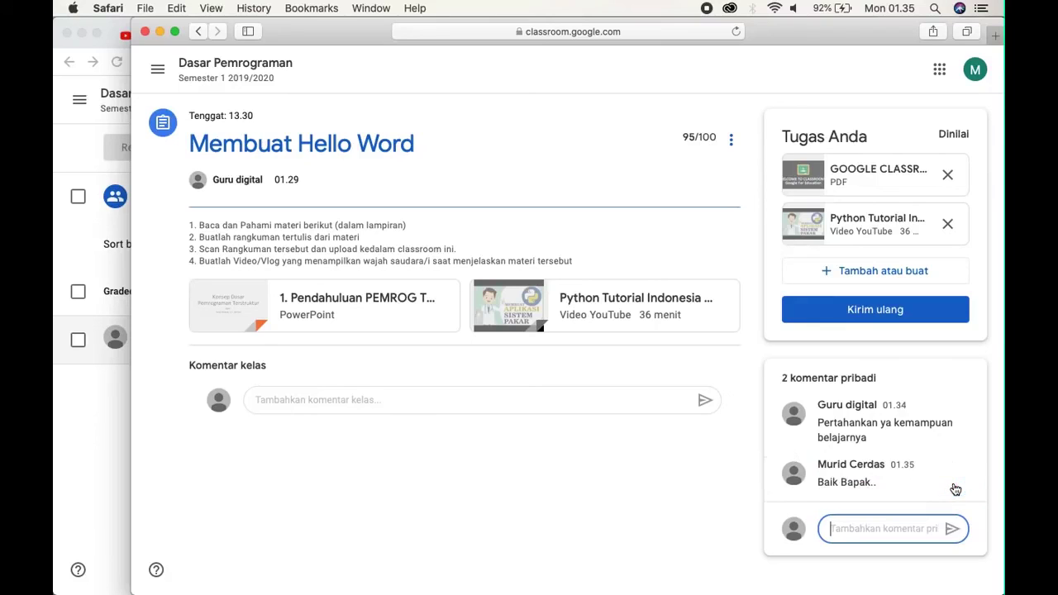
Step: Check the student's reply in the teacher's Classroom in Chrome and return to the student's Safari window
left_click(116, 426)
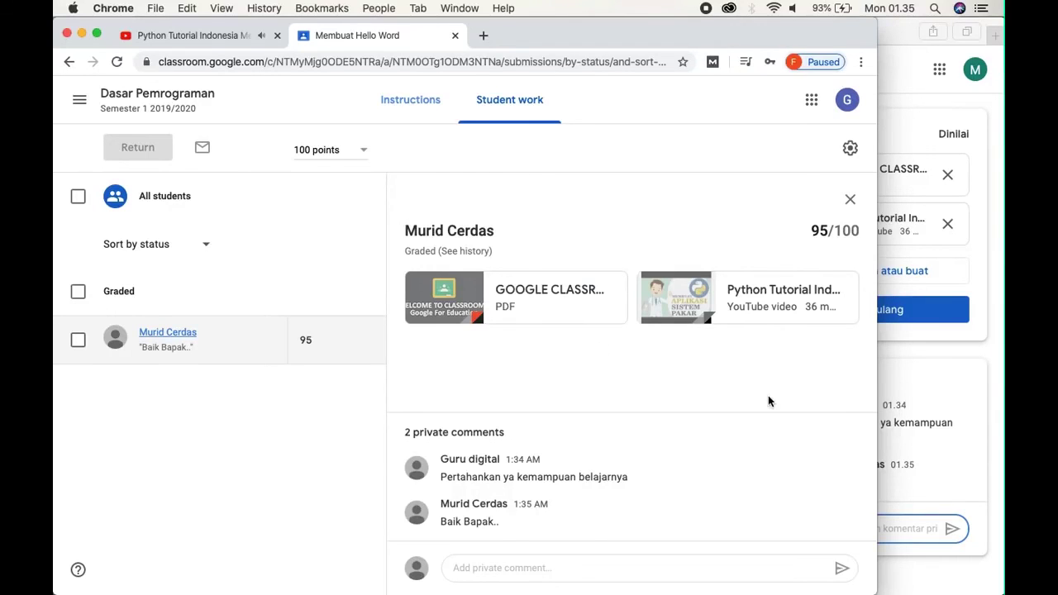
left_click(935, 362)
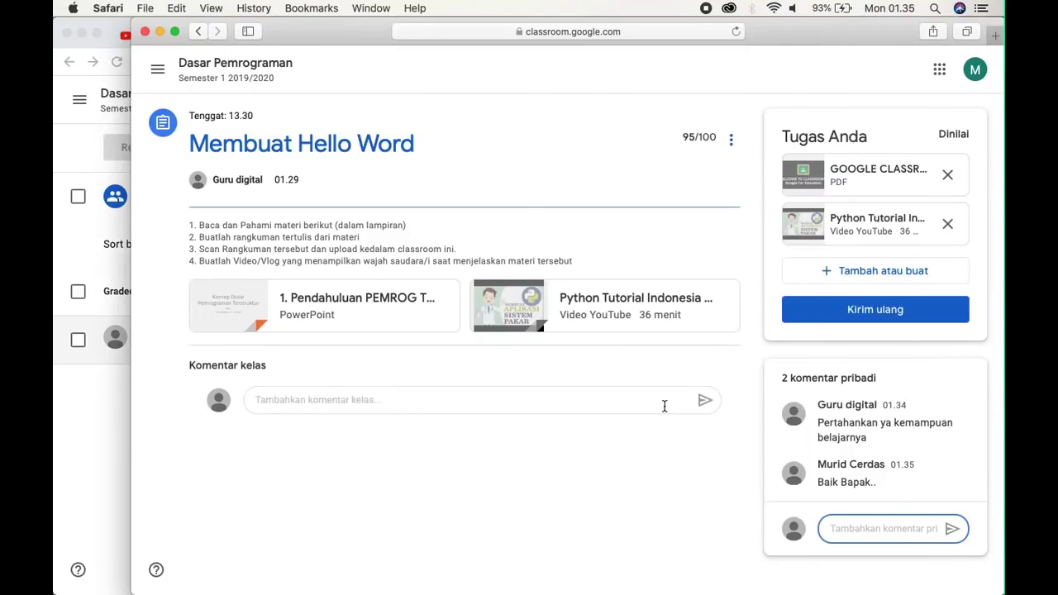